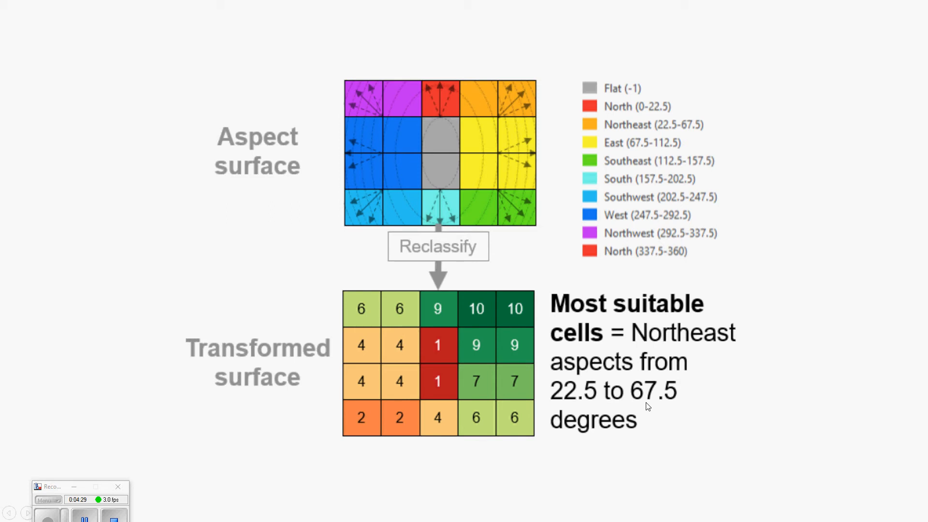
Step: Switch to the WeightedModel project in ArcGIS Pro and hide the Topographic basemap in the Model Data map
key(alt+Tab)
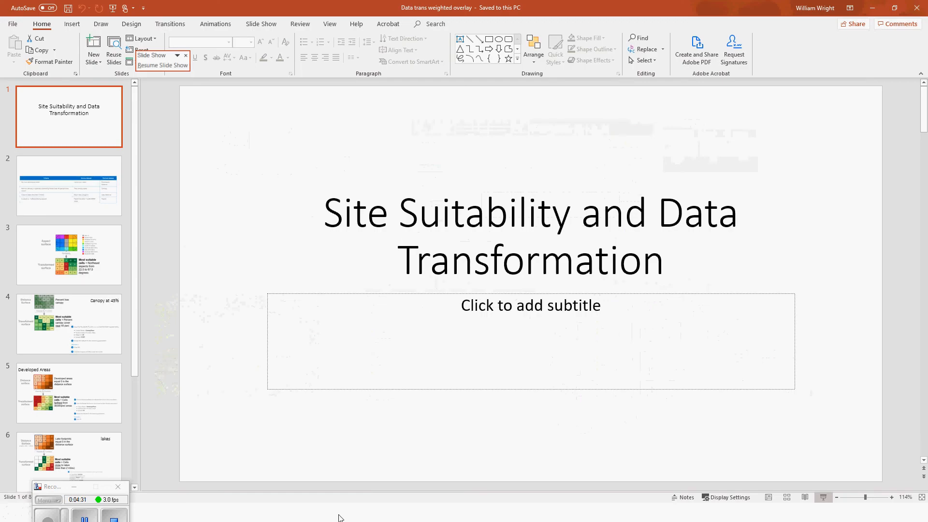
key(alt+Tab)
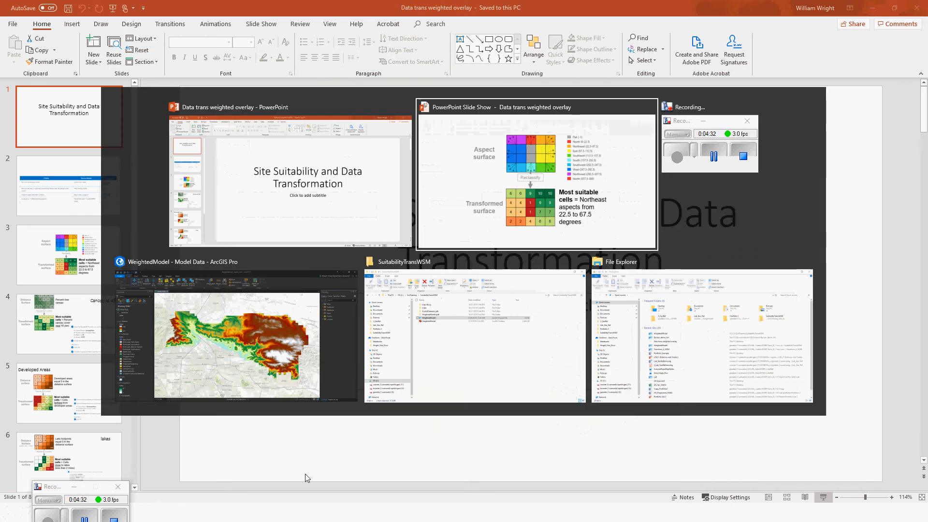
click(193, 378)
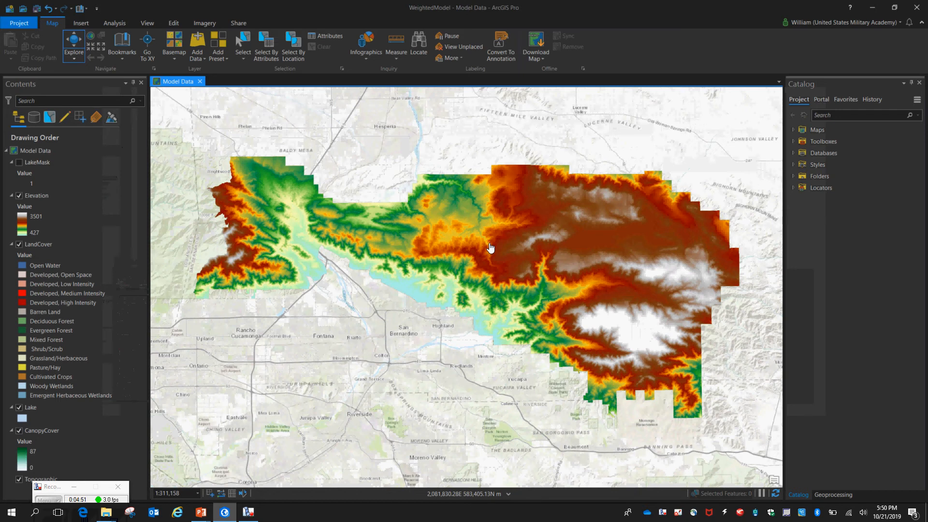
scroll(489, 247, down, 5)
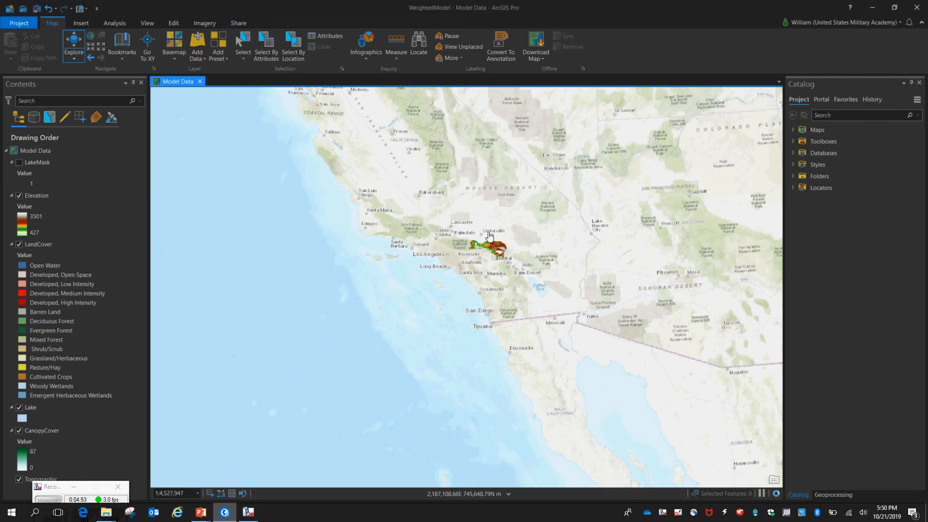
click(19, 480)
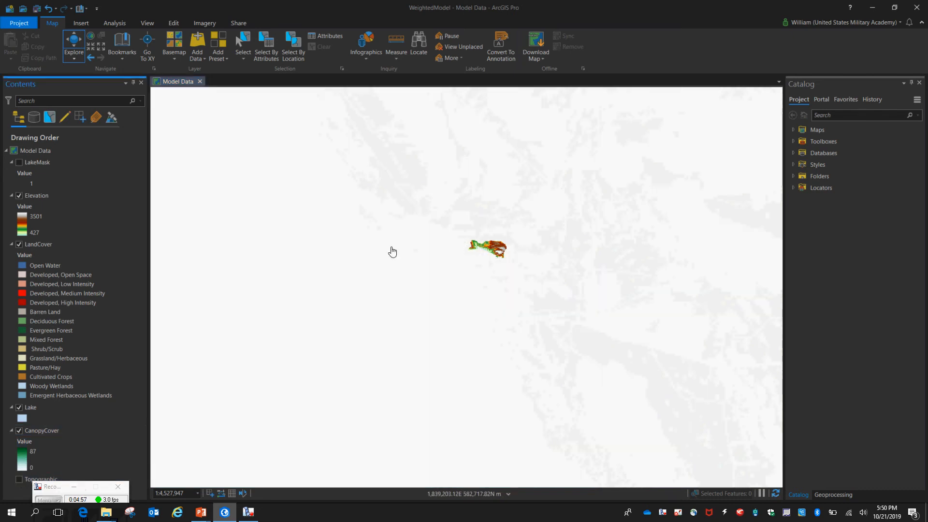
scroll(498, 239, up, 5)
scroll(464, 342, up, 1)
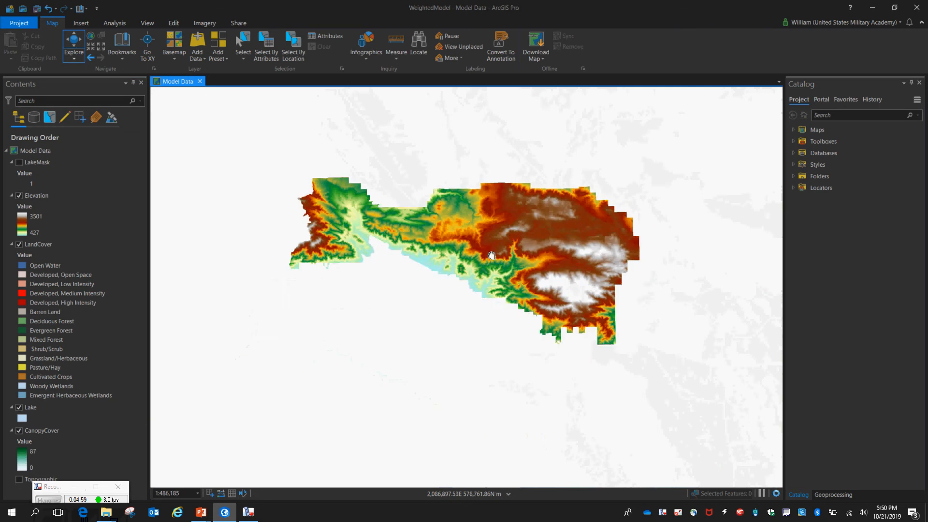
drag(476, 276, 502, 276)
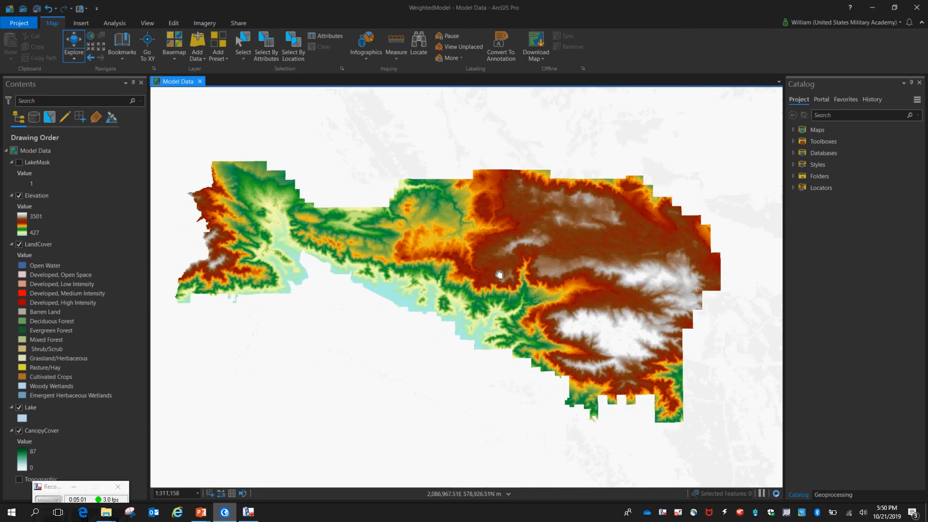
Step: Hide the Elevation and LandCover layers in turn to view the data beneath, and show Elevation again
click(19, 196)
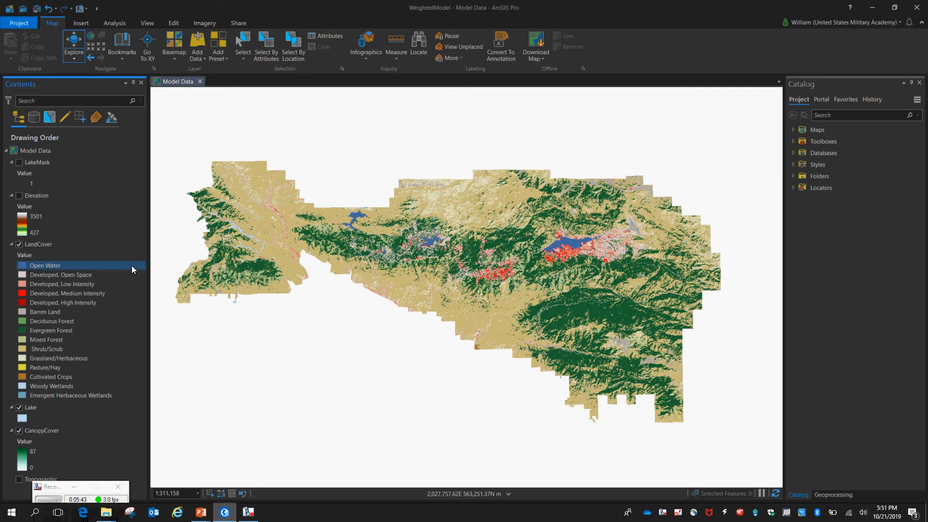
click(19, 245)
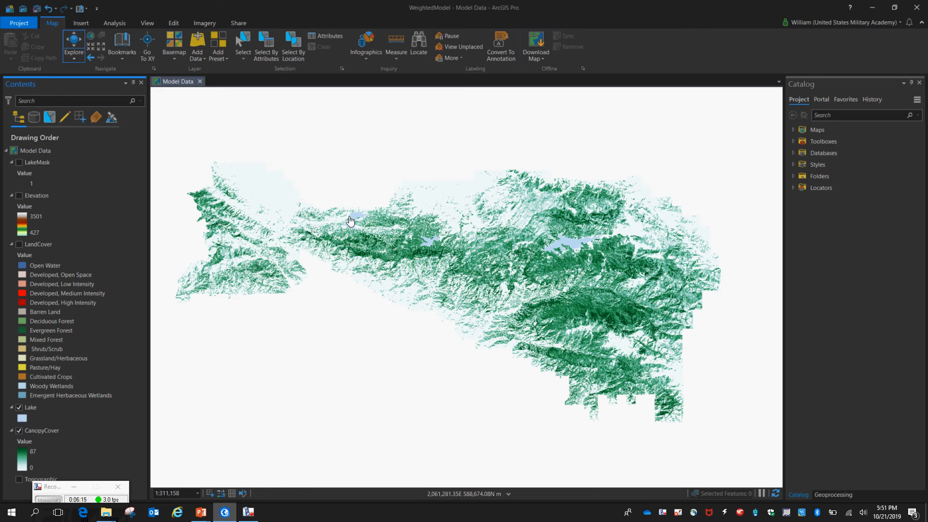
click(19, 196)
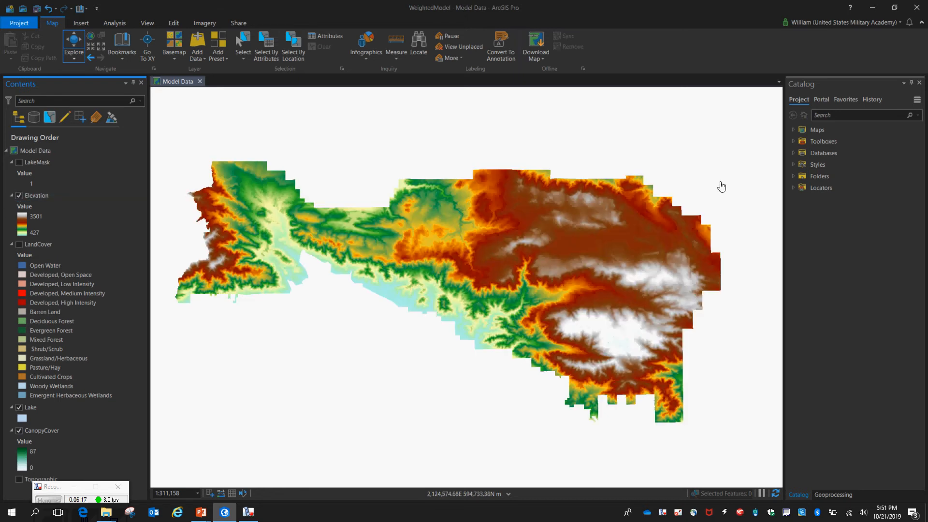
Step: Search the geoprocessing tools for "aspect" and open the Spatial Analyst version of the Aspect tool
click(839, 115)
text(aspect)
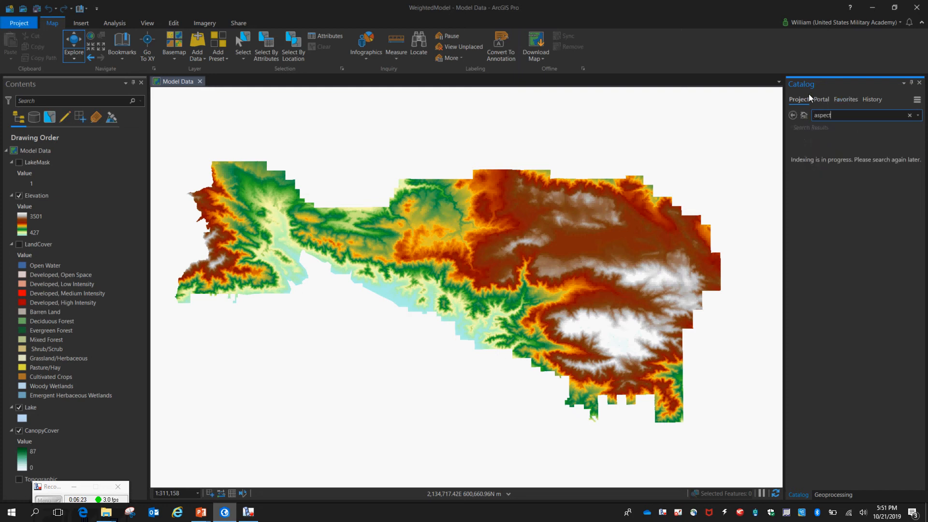
click(120, 21)
click(127, 47)
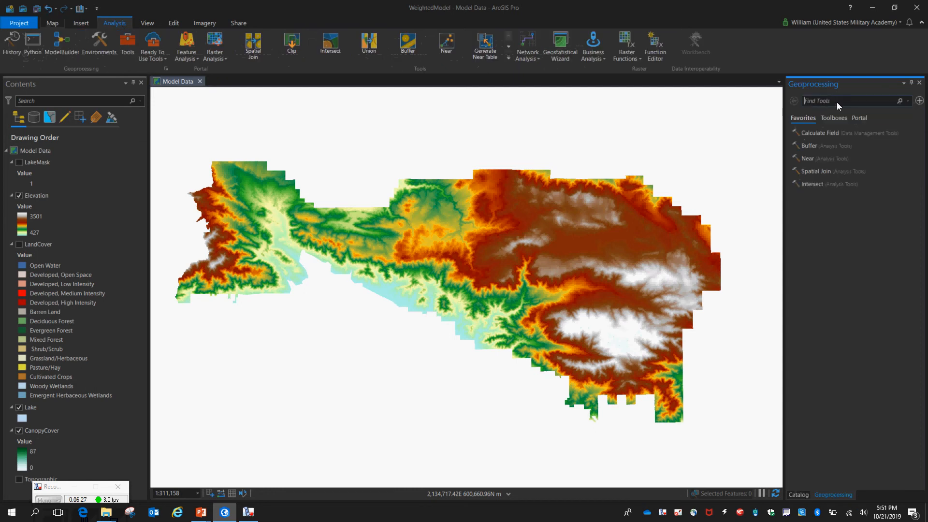
click(837, 102)
text(aspect)
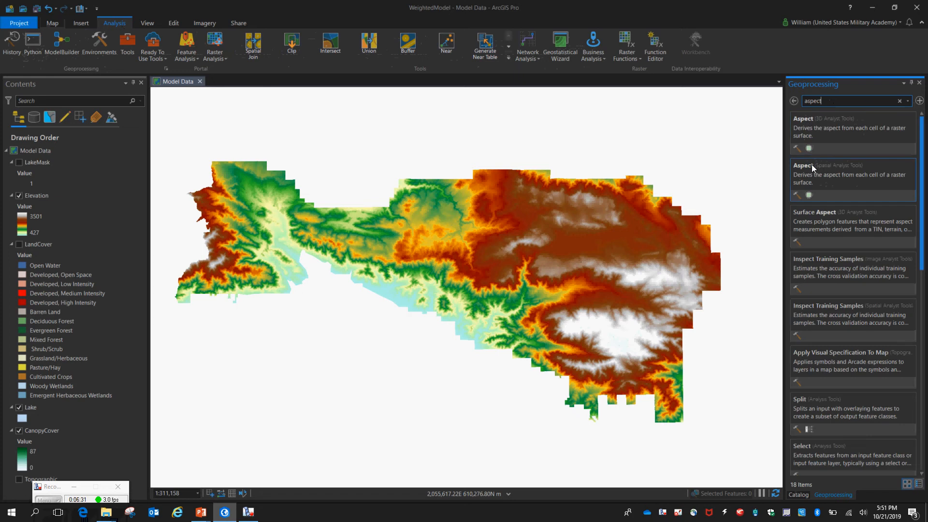
click(804, 166)
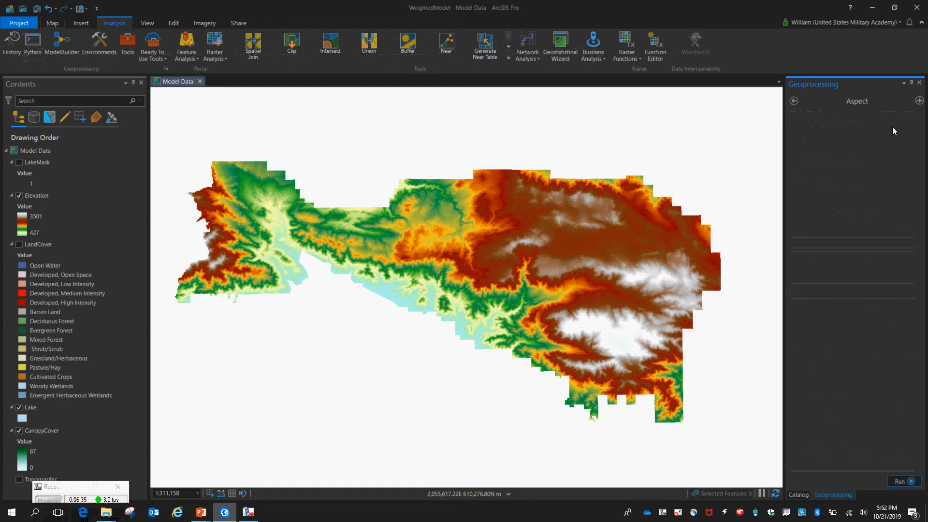
Step: Run the Aspect tool with Elevation as the input raster and dismiss the completion details
click(902, 147)
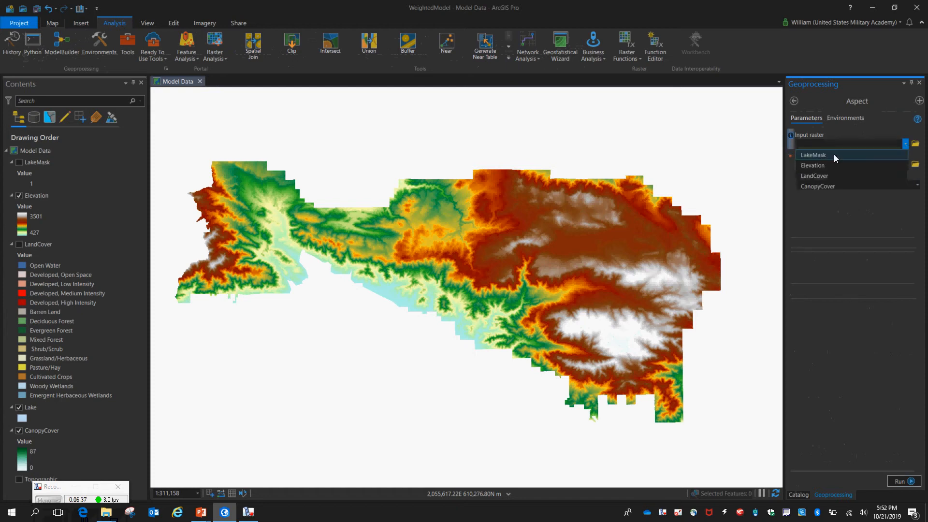
click(833, 160)
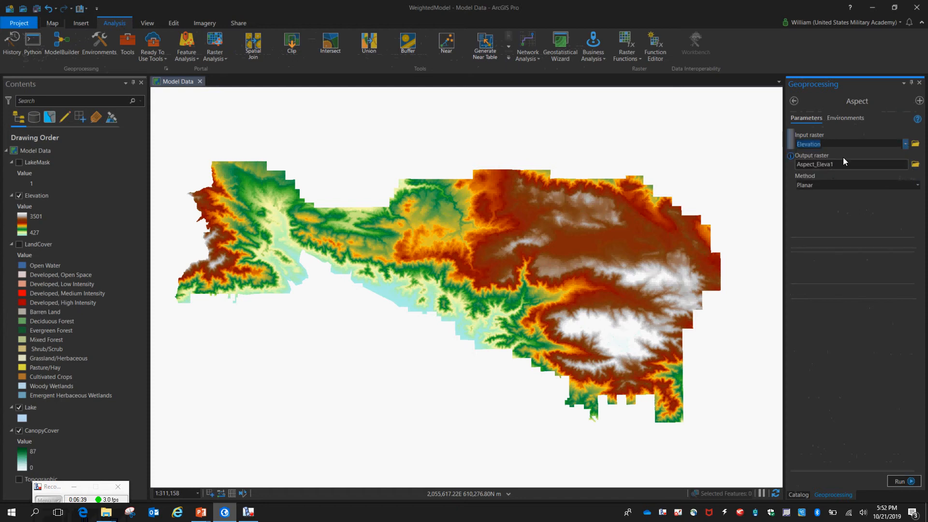
click(898, 480)
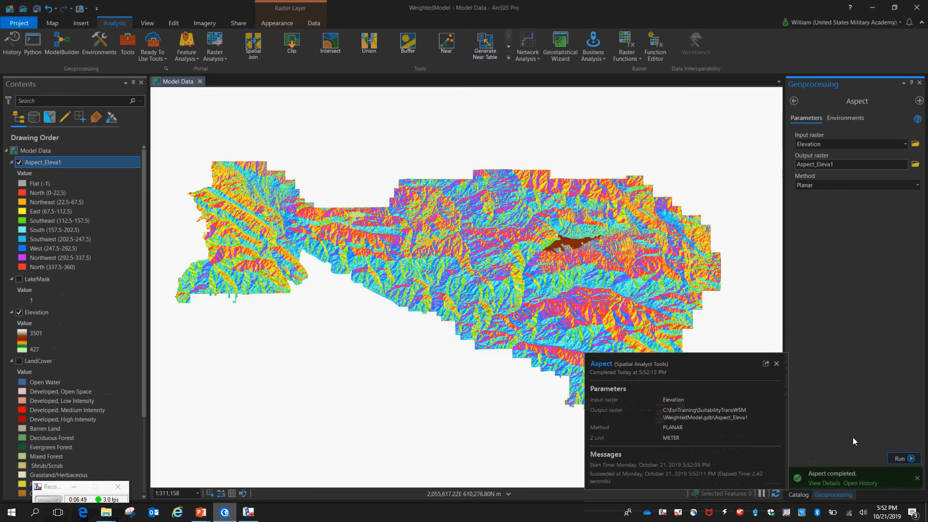
click(777, 364)
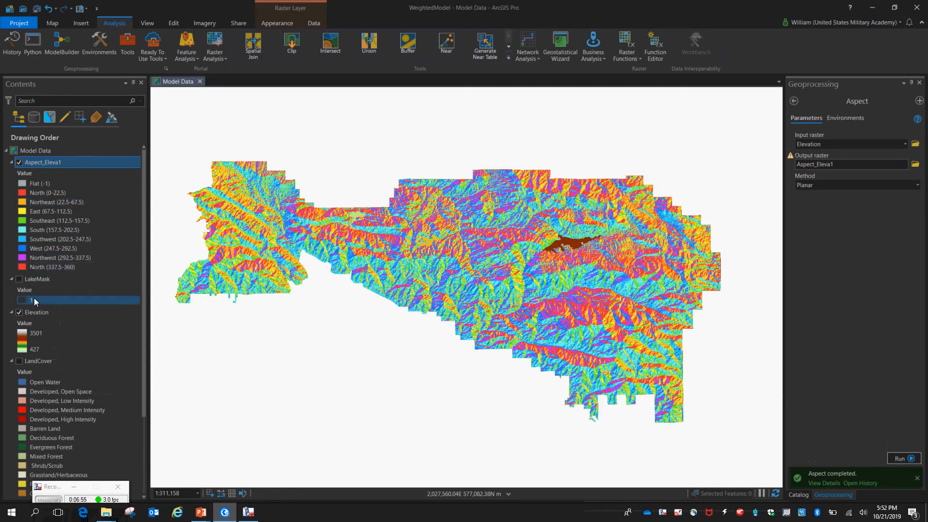
Step: Remove the Elevation layer from the Model Data map
click(36, 313)
right_click(36, 311)
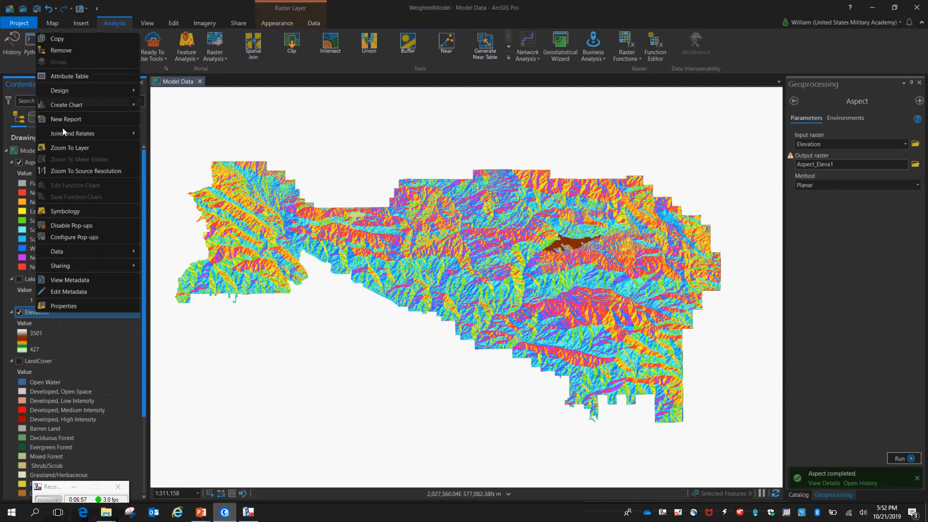
click(73, 53)
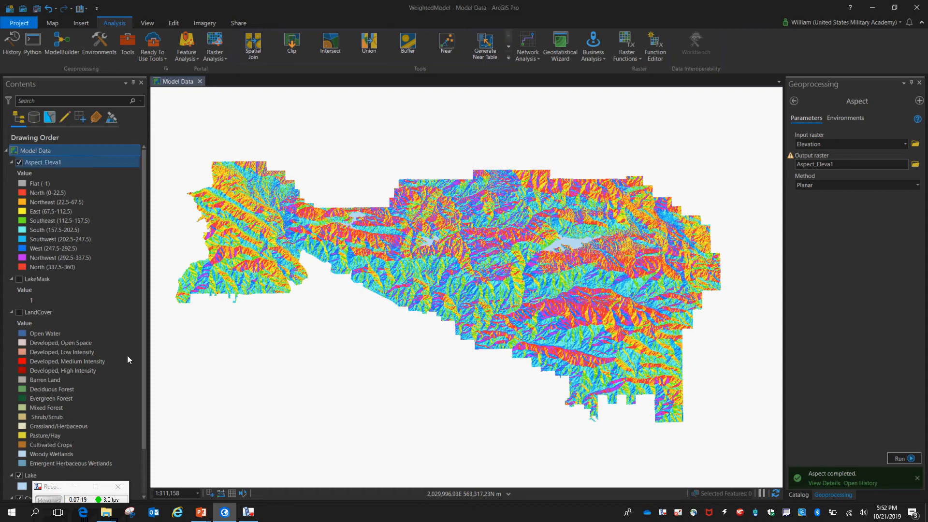
Step: Switch to the PowerPoint slide show to check the aspect reclassification scores, and return to ArcGIS Pro
mouse_move(202, 517)
click(247, 472)
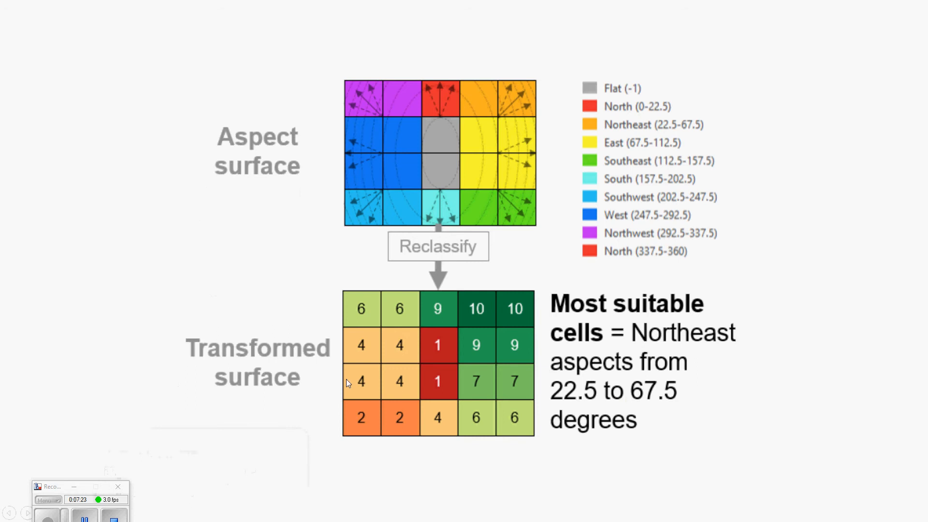
key(alt+Tab)
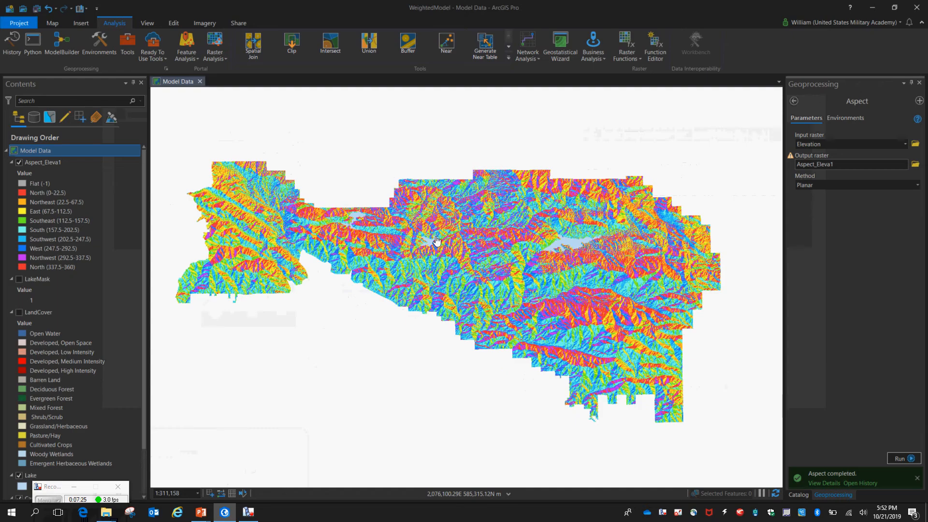
Step: Find the Spatial Analyst Reclassify tool, open it and choose Aspect_Eleva1 as the input raster
click(793, 100)
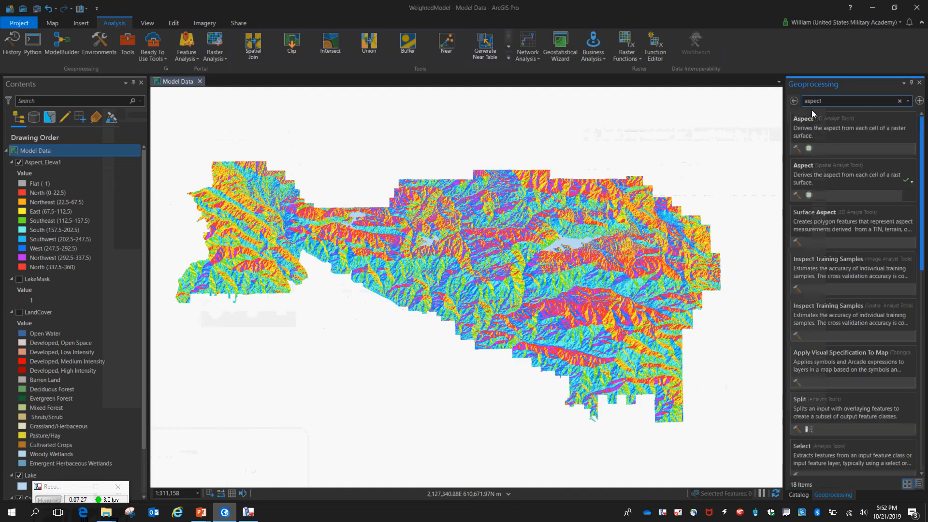
drag(841, 100, 783, 97)
text(reclassify)
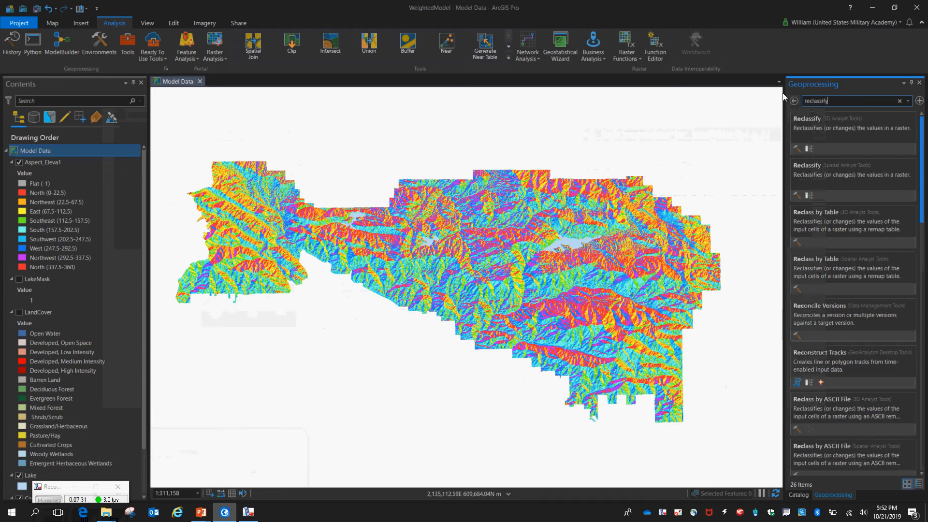
drag(808, 124, 808, 167)
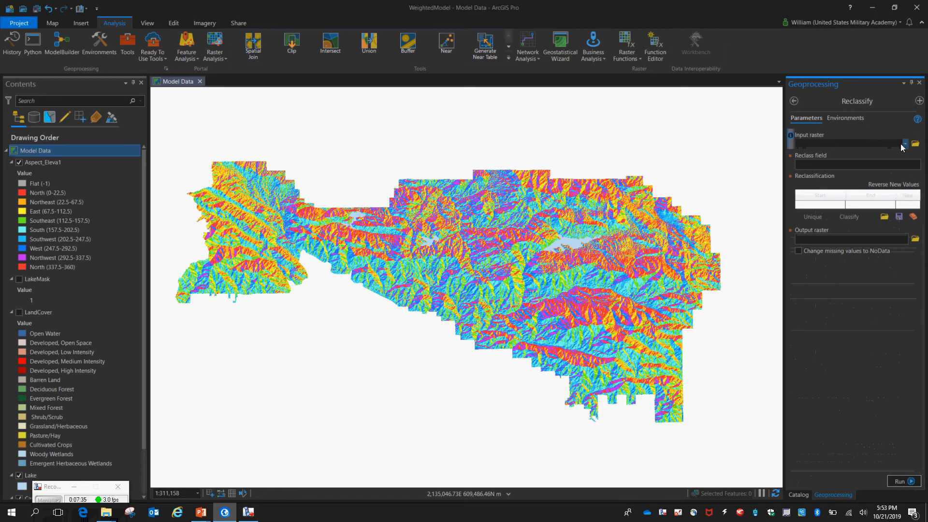
click(905, 144)
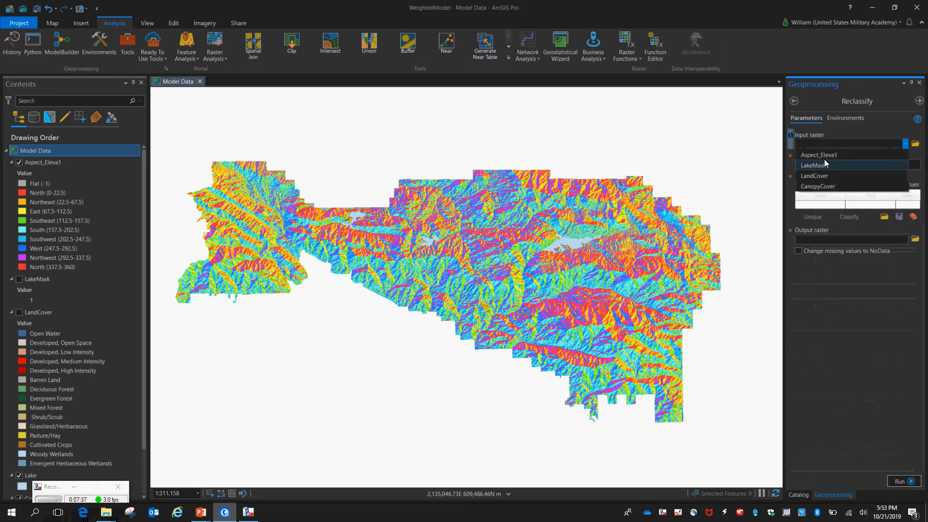
click(824, 155)
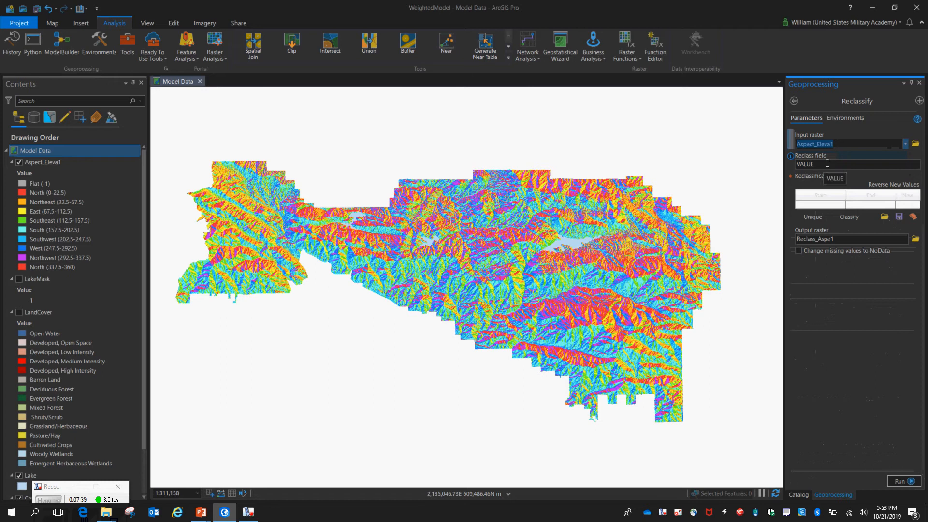
Step: Classify the aspect values into 10 equal-interval classes in the reclassification table
click(853, 219)
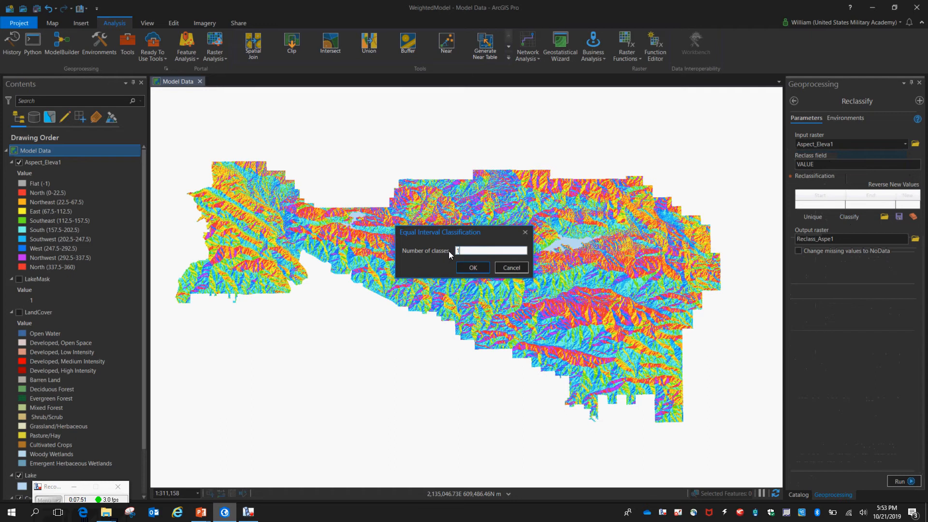
text(10)
key(Return)
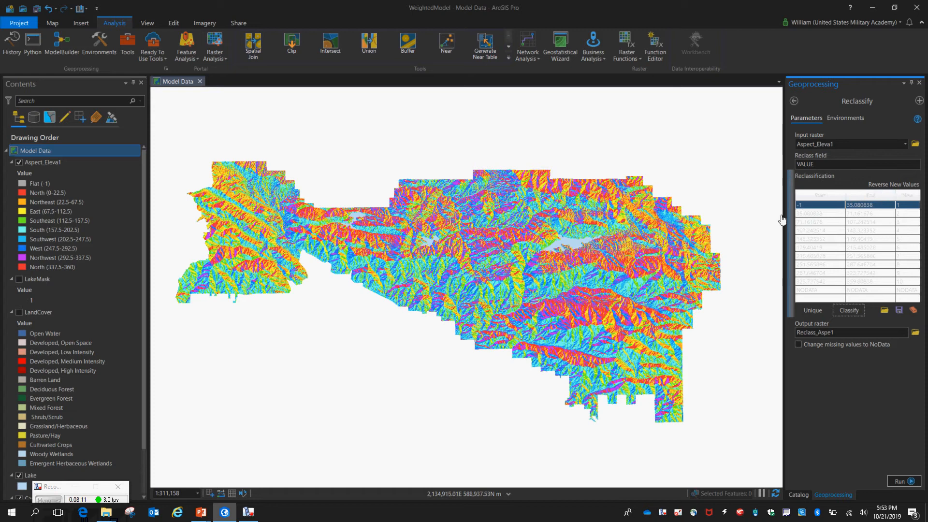
Step: Set the end value of the first reclassification class to 0, keeping its new value of 1
click(881, 205)
text(0)
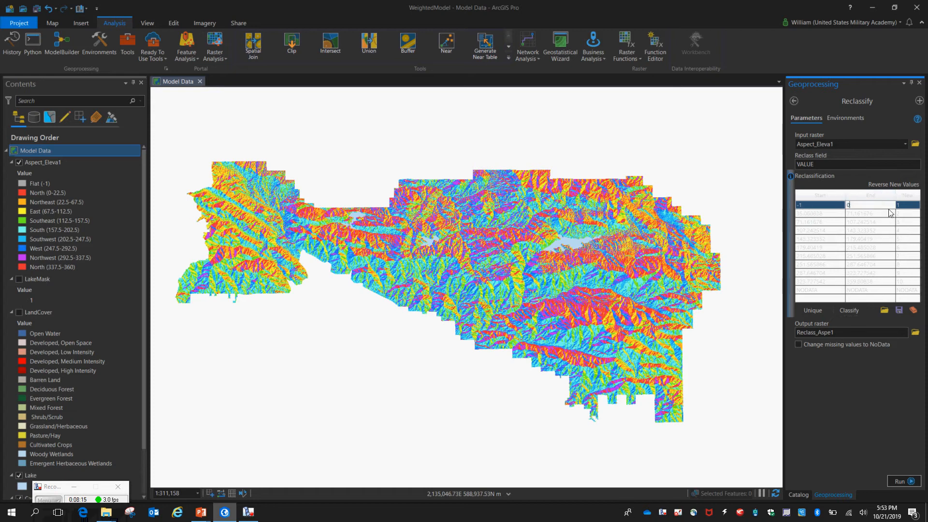
click(907, 207)
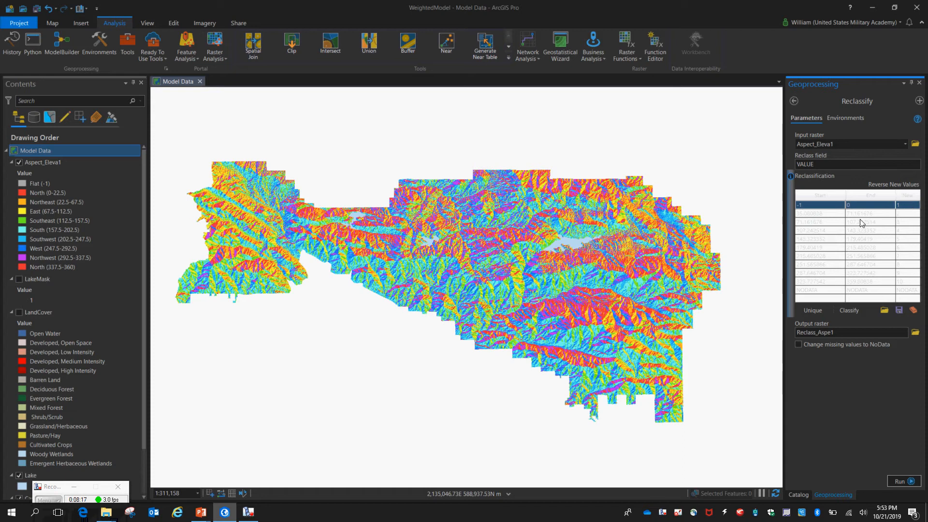
Step: Set the second reclassification class to start at 0 and end at 22.5, with a new value of 0
click(829, 218)
click(829, 218)
text(0)
click(881, 213)
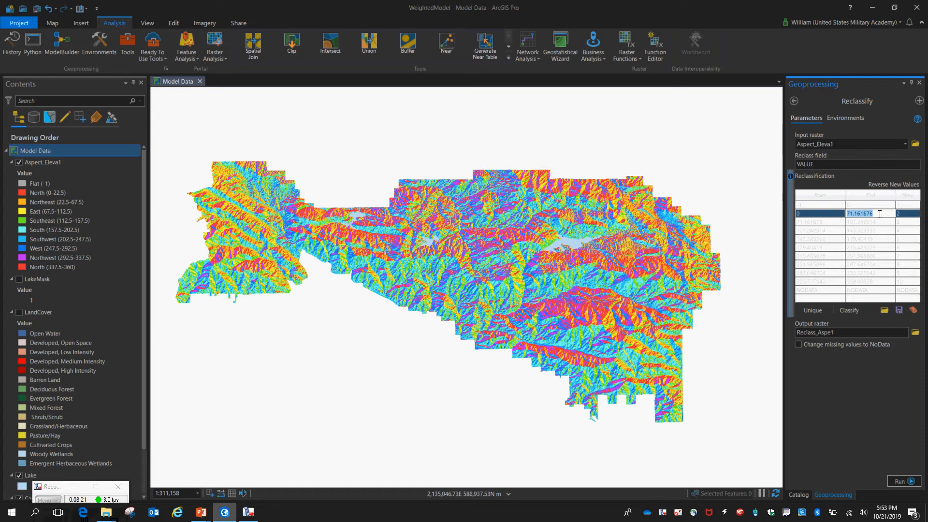
text(22.5)
click(905, 213)
text(0)
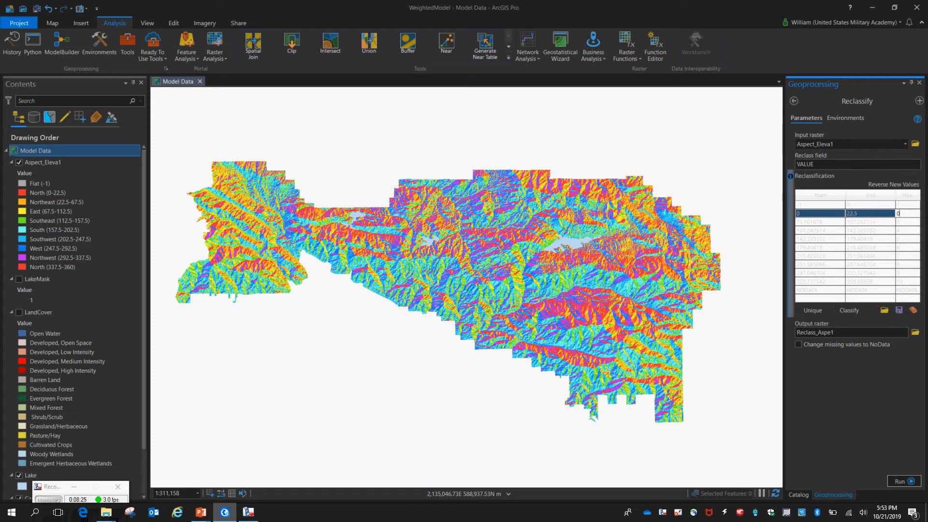
Step: Set the third reclassification class to start at 22.5 and end at 67.5
click(835, 223)
text(22)
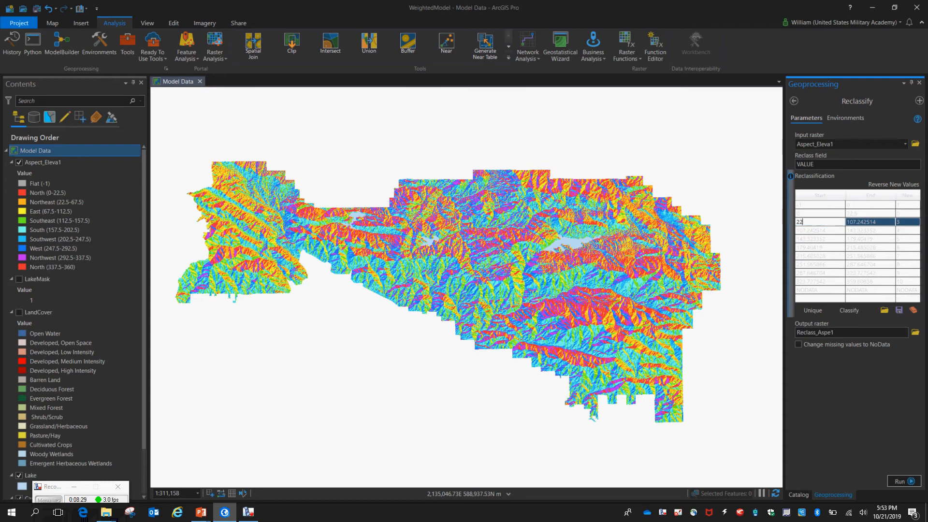
text(.5)
click(881, 222)
text(67.)
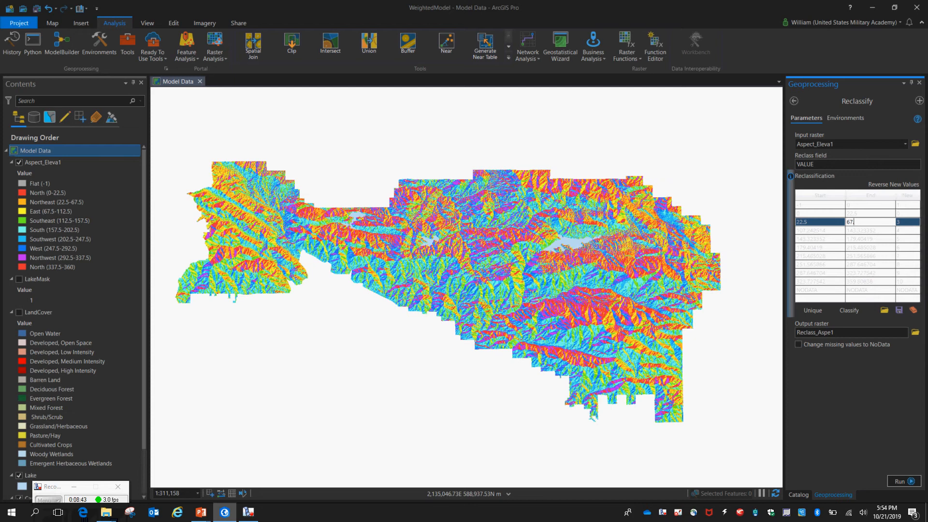
text(5)
Step: Set the fourth reclassification class to start at 67.5 and end at 112.5
click(832, 230)
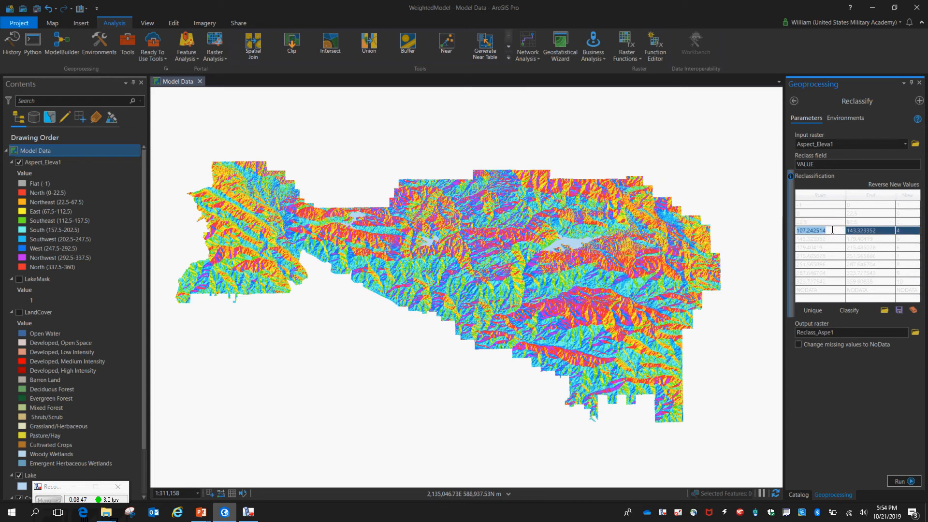
text(67.5)
click(876, 231)
drag(876, 231, 850, 233)
text(112)
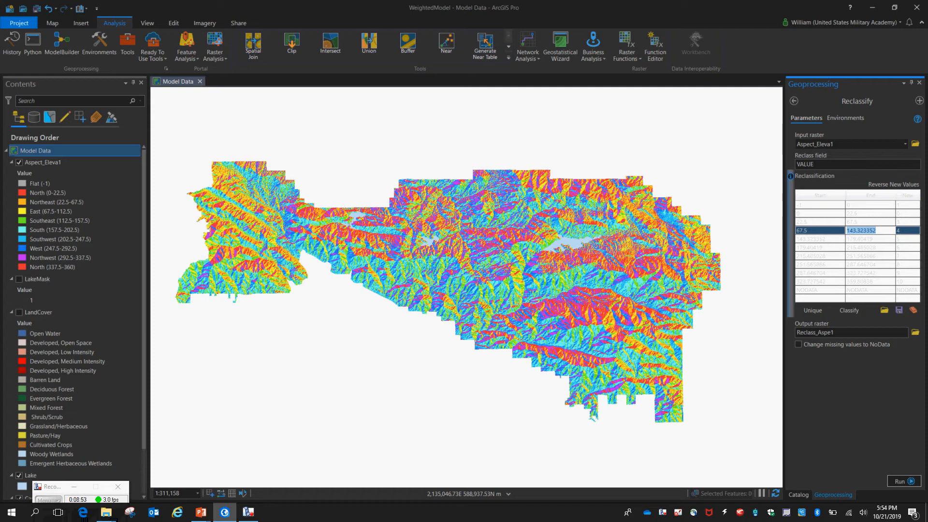
text(.5)
Step: Assign new value 10 to the 22.5–67.5 class and new value 9 to the 67.5–112.5 class
click(912, 234)
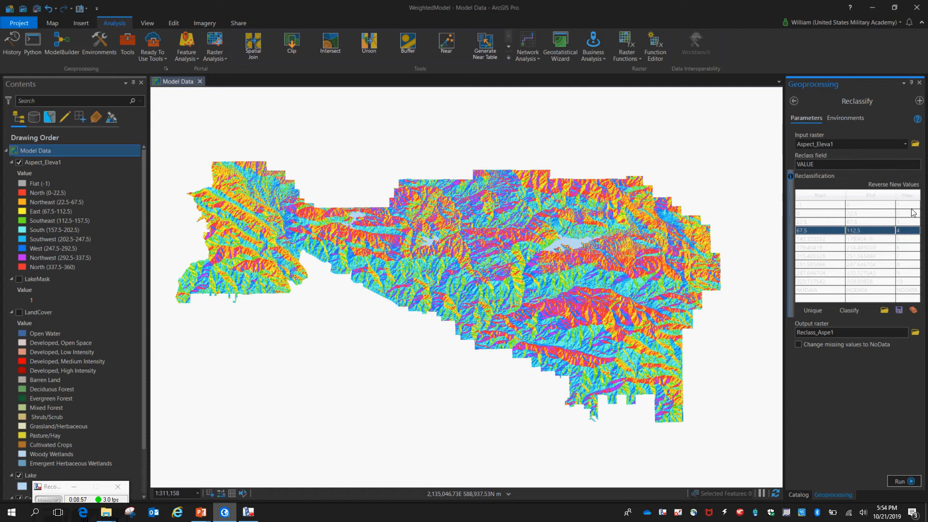
click(910, 214)
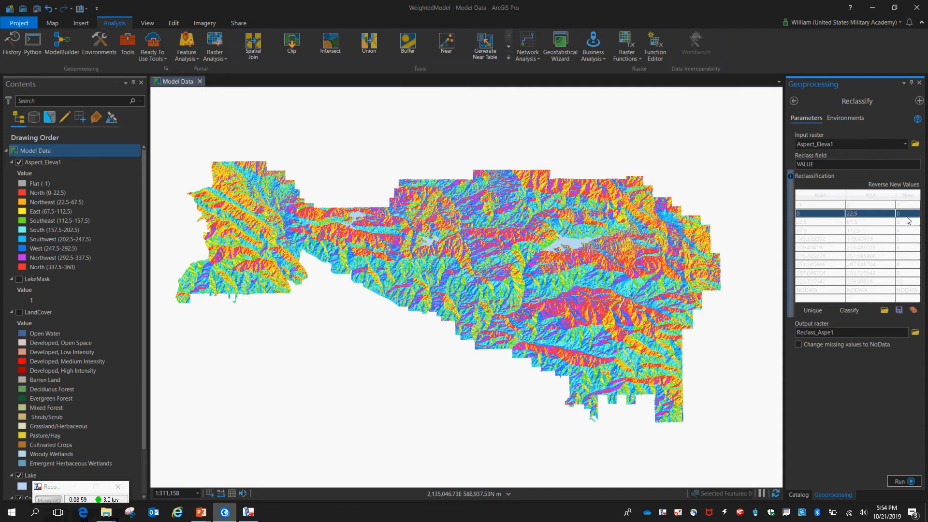
click(904, 214)
click(908, 222)
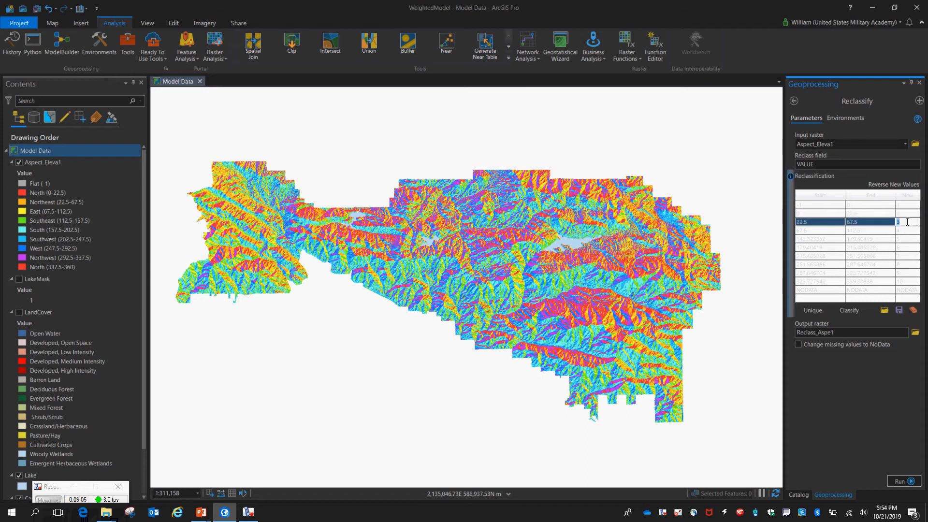
text(10)
click(908, 231)
click(907, 231)
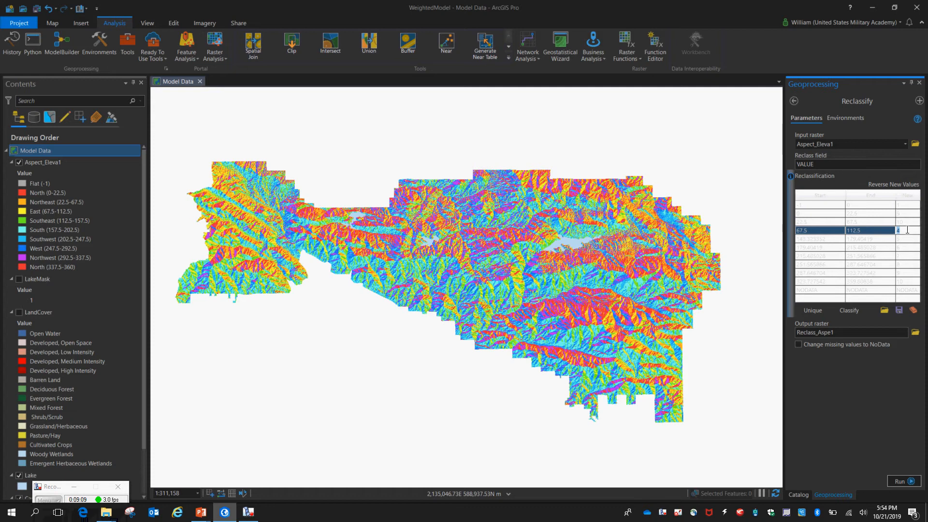
text(9)
click(62, 489)
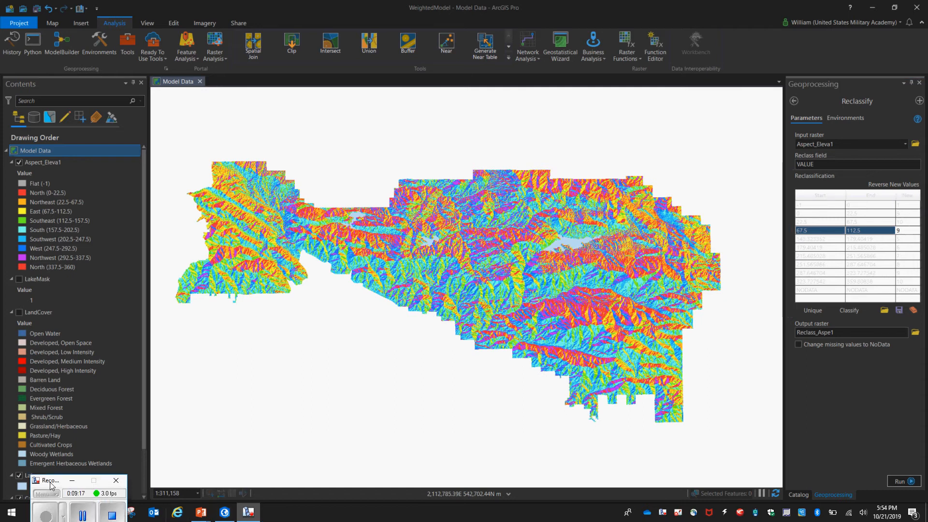
click(89, 514)
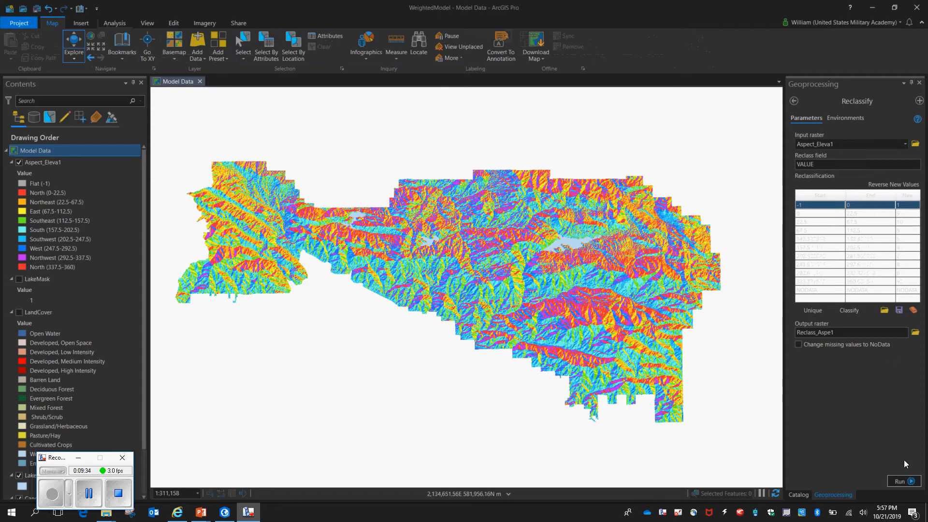
Step: Run the aspect reclassification with output Reclass_Aspe1 and remove the Aspect_Eleva1 layer from the map
click(901, 483)
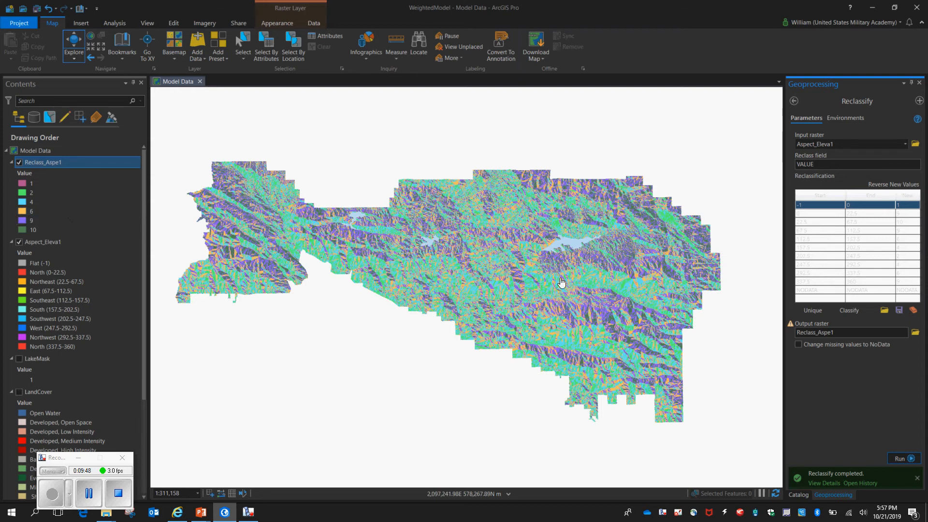
click(38, 244)
right_click(37, 245)
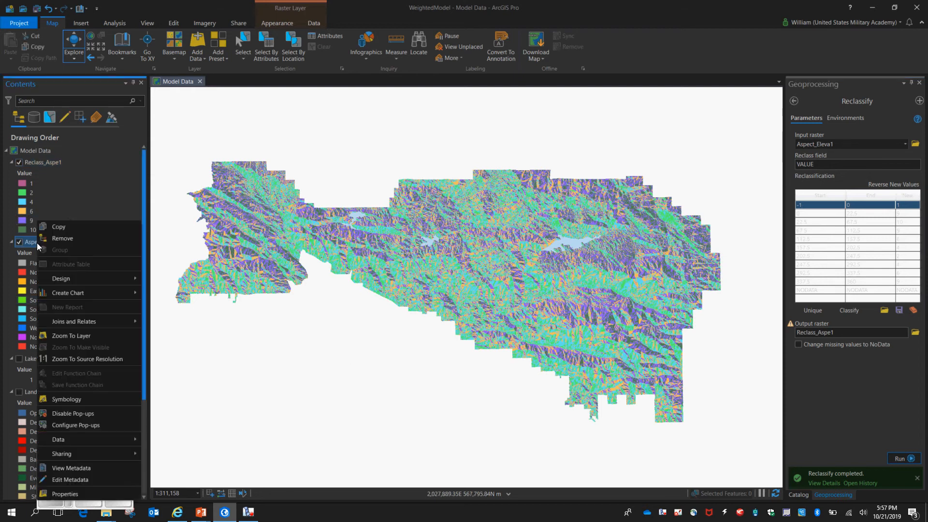
click(63, 238)
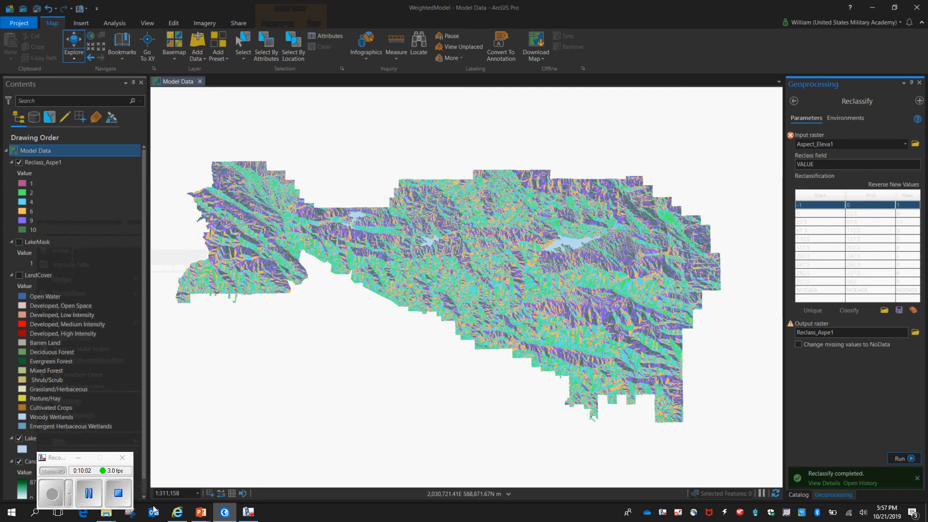
Step: Switch to the PowerPoint presentation and review the suitability criteria table on slide 2
mouse_move(201, 514)
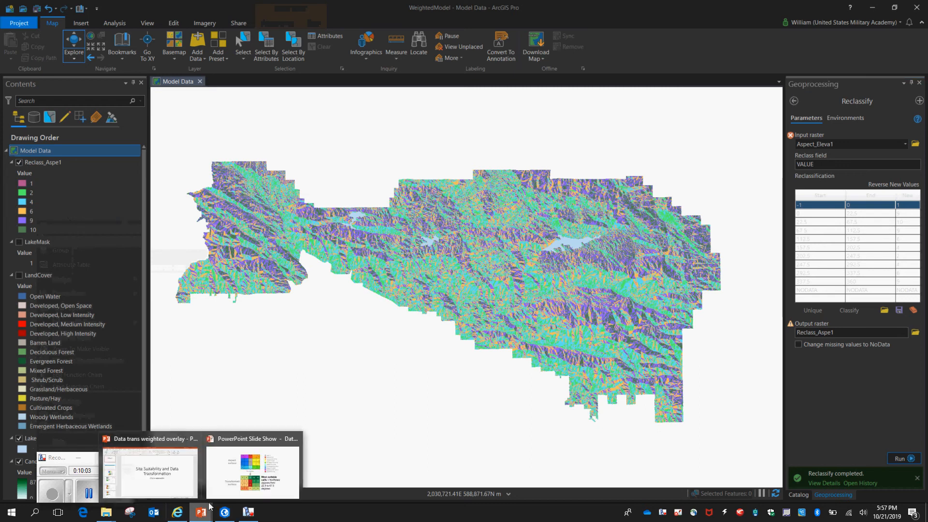
click(188, 481)
click(82, 209)
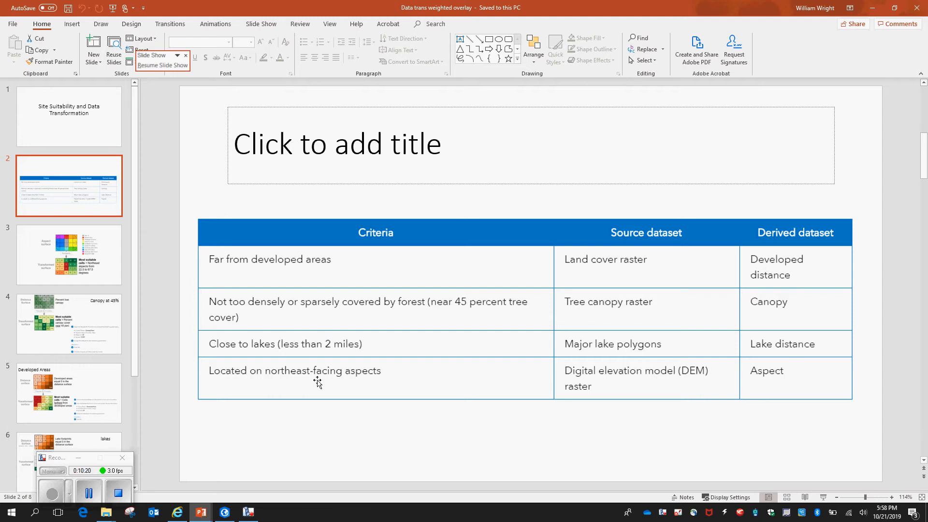
Step: Switch back to ArcGIS Pro and hide the Reclass_Aspe1, LandCover and CanopyCover layers, leaving Lake displayed
click(224, 513)
click(20, 162)
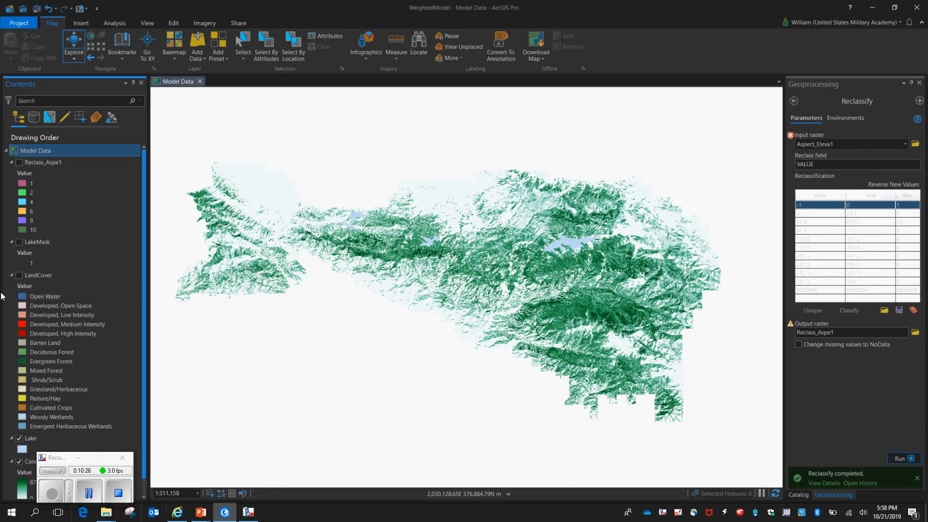
click(19, 275)
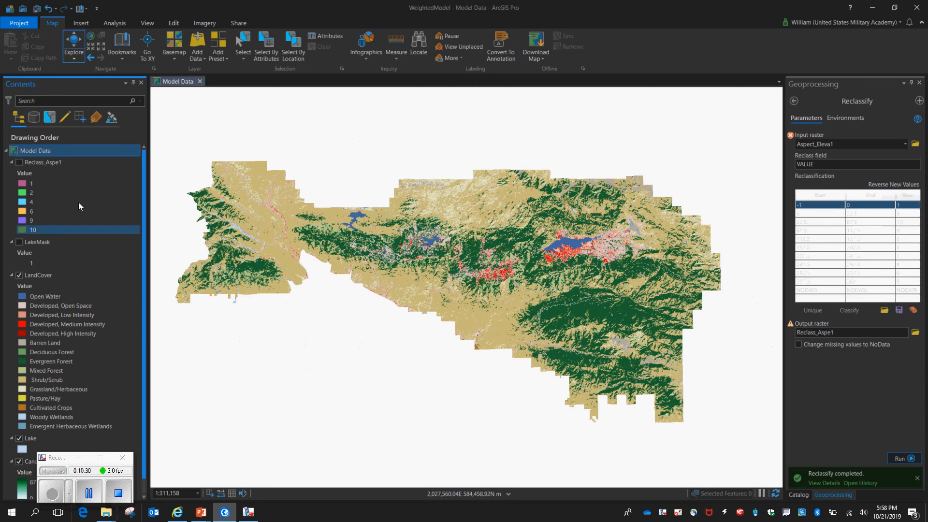
click(19, 275)
scroll(39, 354, down, 1)
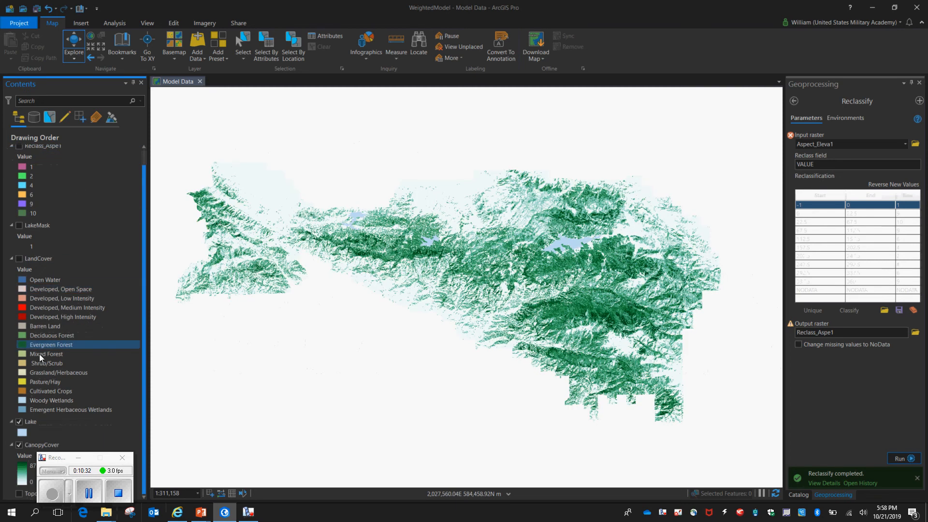
click(19, 445)
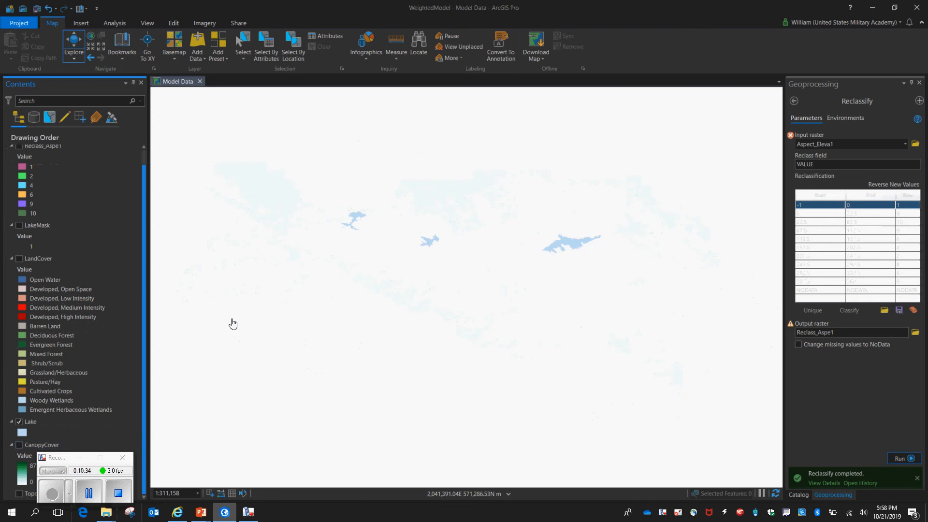
Step: Search the geoprocessing tools for distance and open the Spatial Analyst Euclidean Distance tool
click(794, 101)
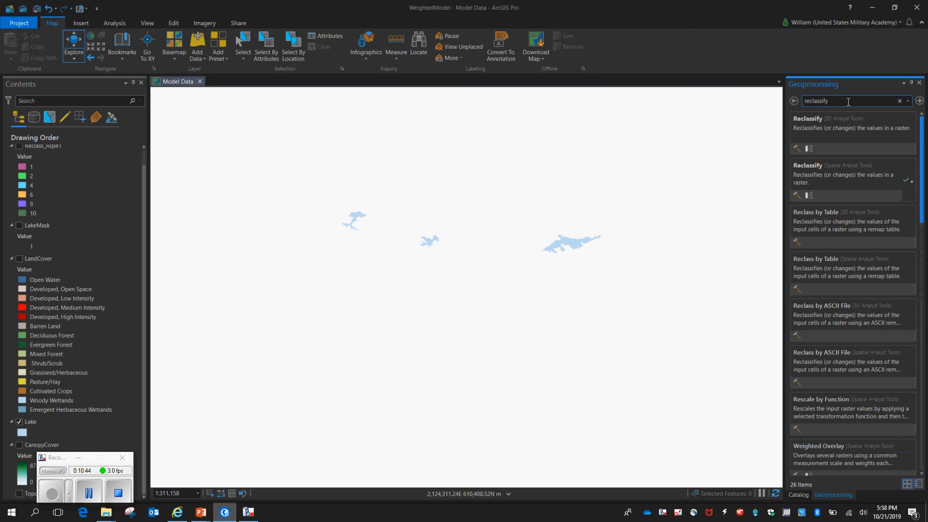
text(distance)
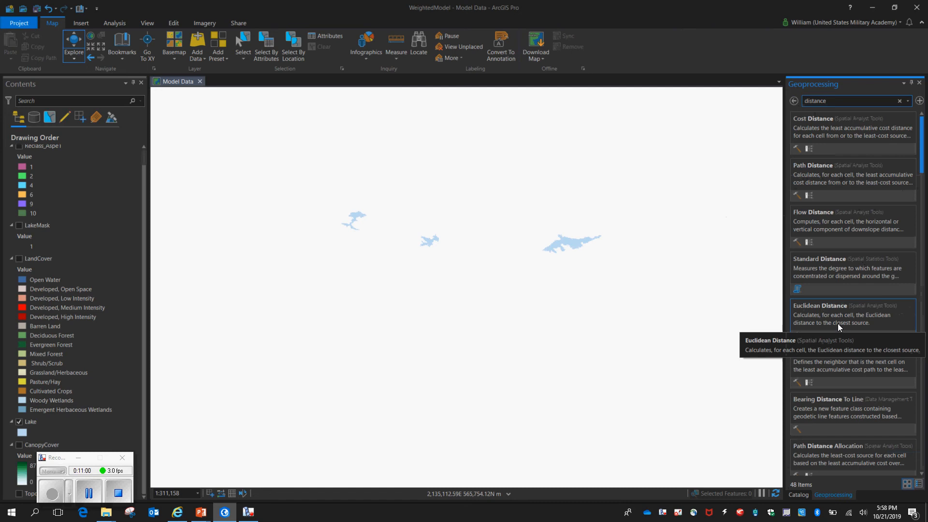
click(803, 306)
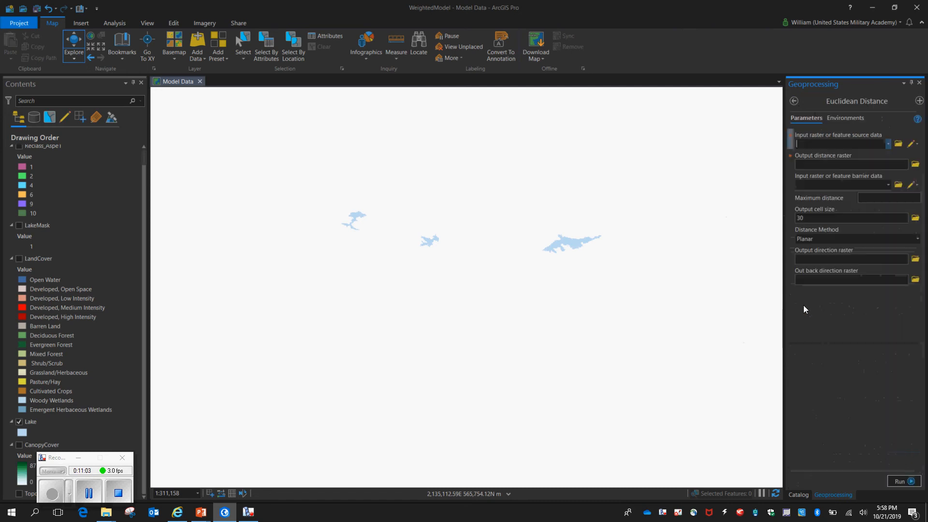
Step: Run Euclidean Distance with Lake as the source data and EucDist_Lake1 as the output, and dismiss the run details
click(888, 144)
click(833, 186)
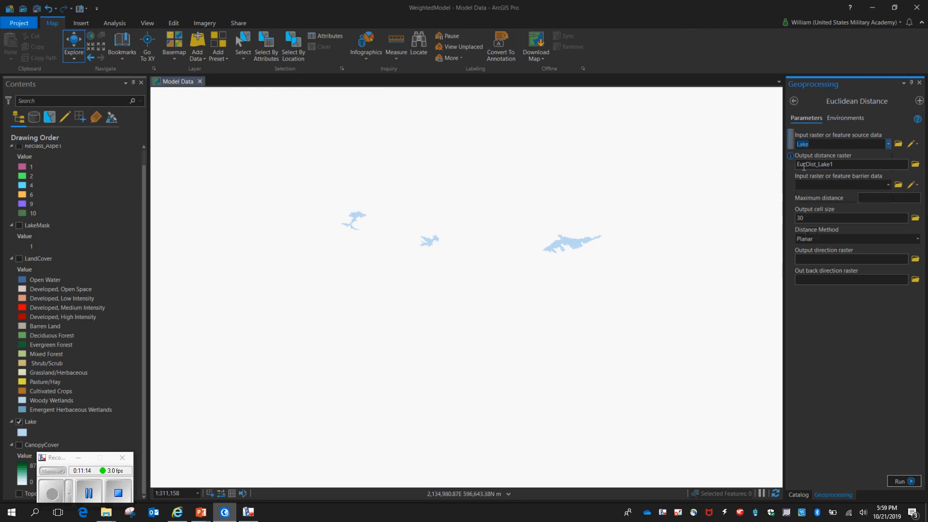
click(902, 481)
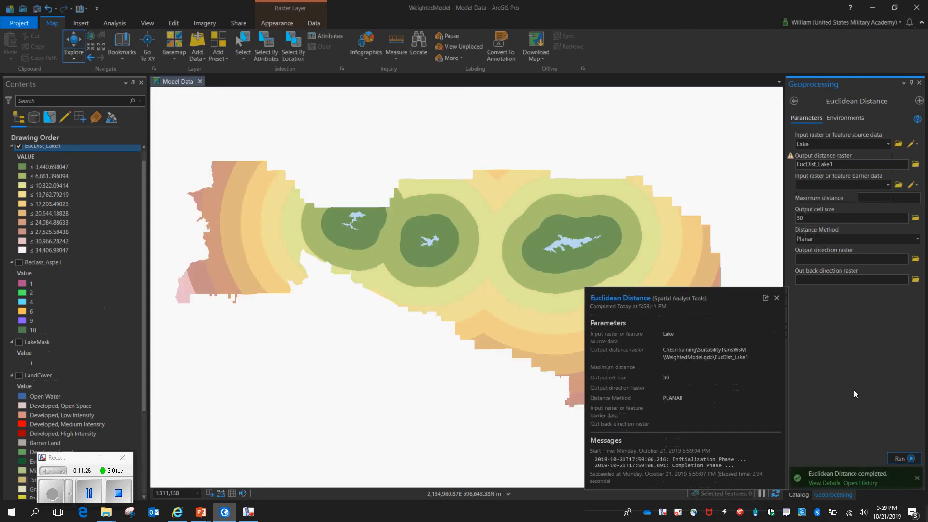
click(776, 298)
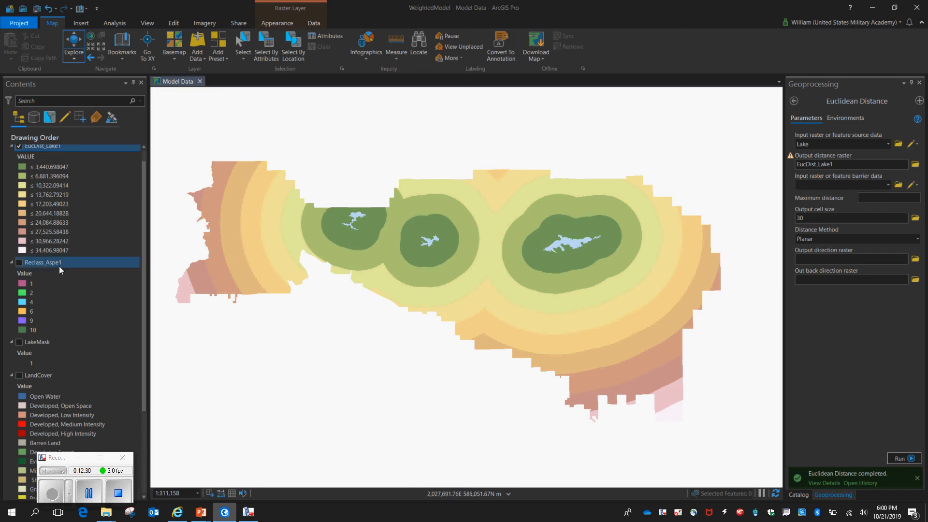
Step: Remove the Lake layer from the map contents
scroll(74, 300, down, 1)
scroll(75, 300, down, 4)
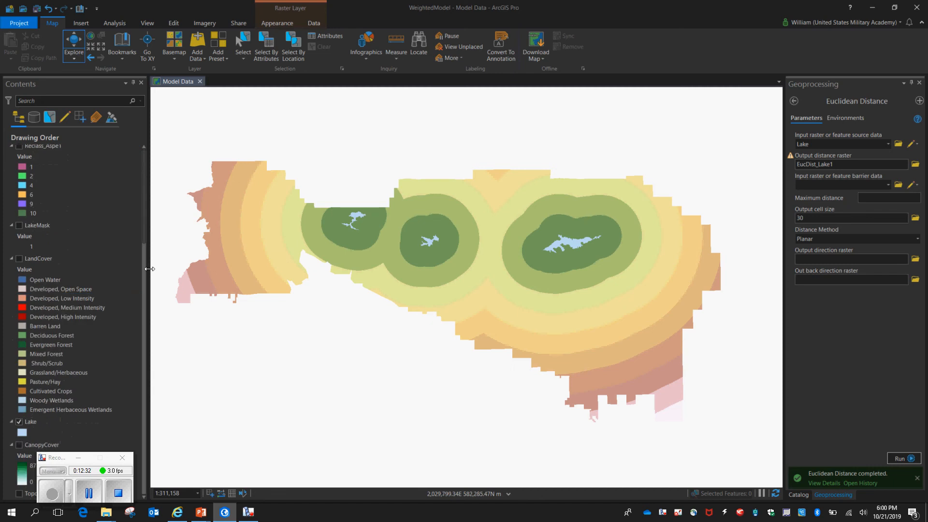
click(34, 425)
right_click(33, 425)
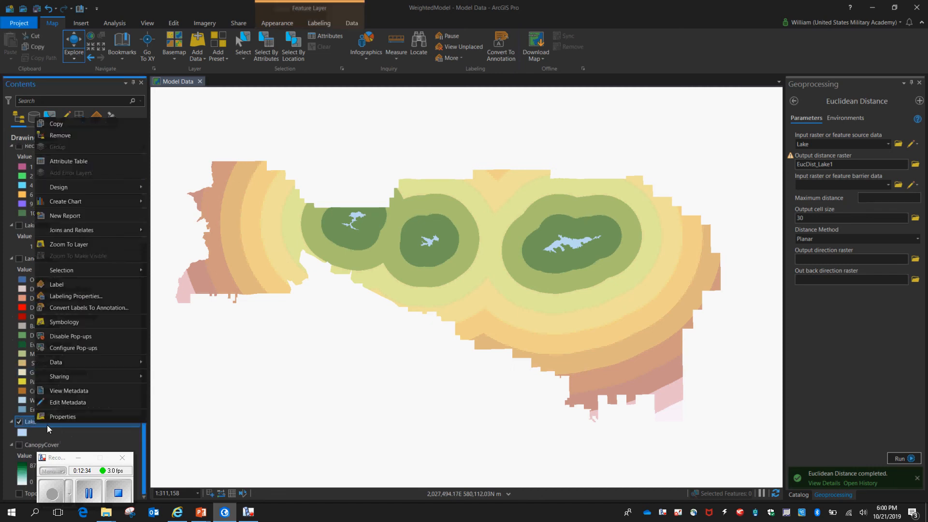
click(77, 135)
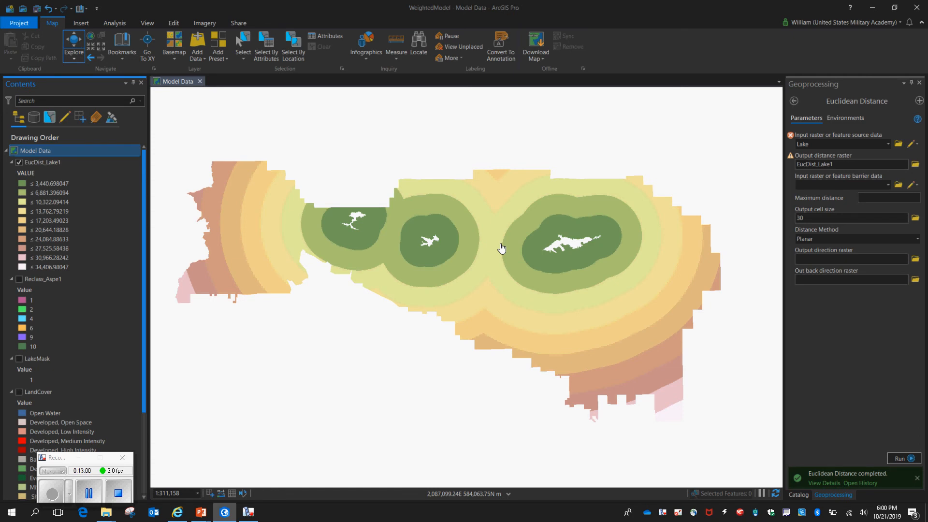
Step: Find the Rescale by Function tool, open it and choose EucDist_Lake1 as the input raster
click(794, 101)
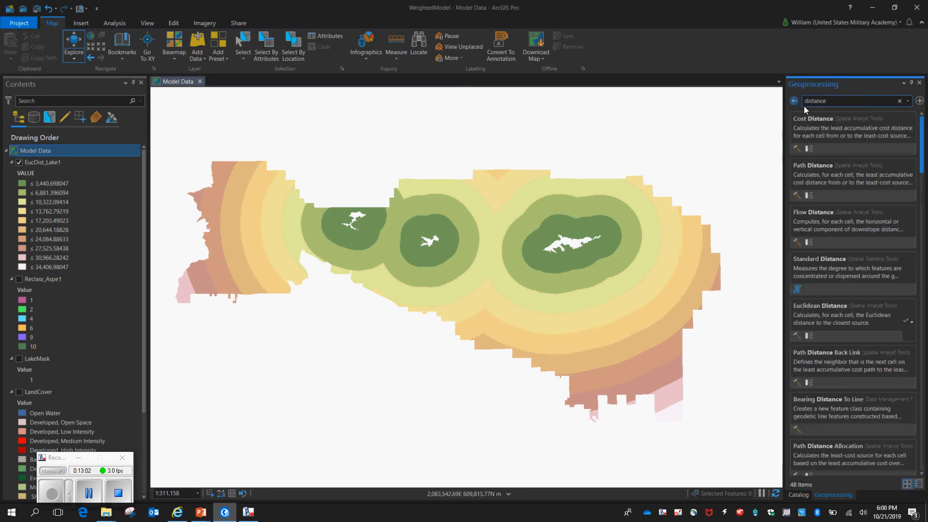
drag(854, 104, 714, 105)
text(rescale)
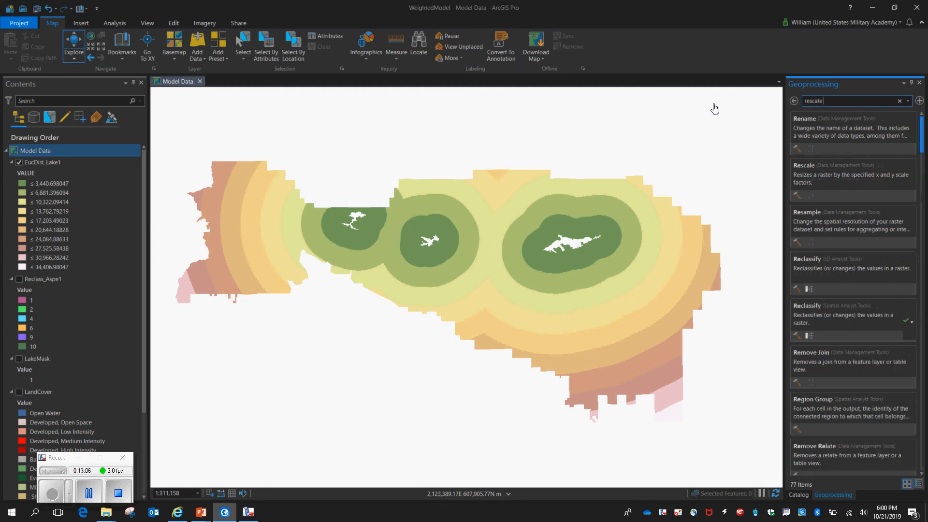
text( by)
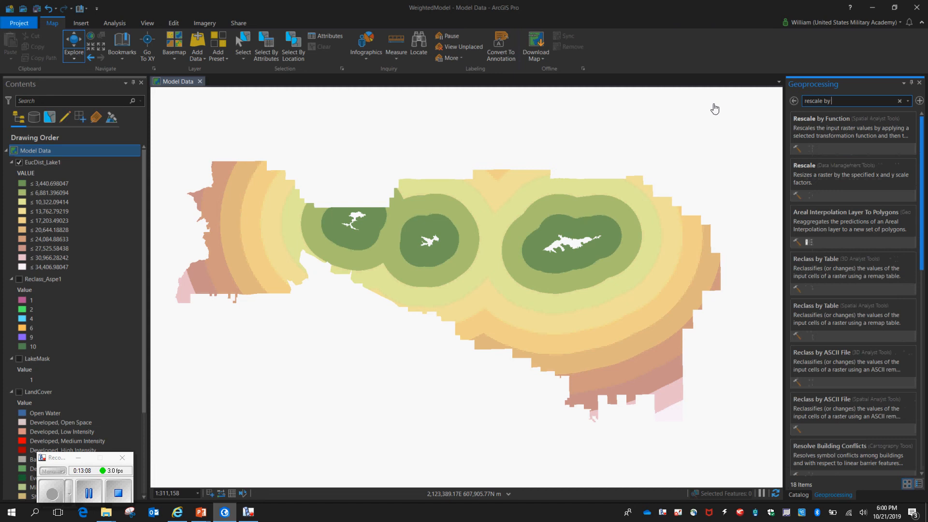
click(814, 118)
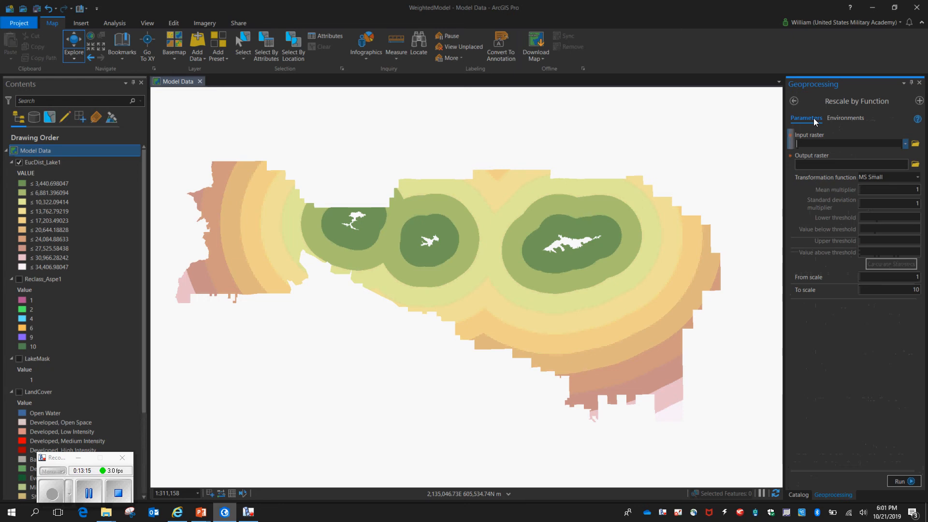
click(906, 144)
click(819, 155)
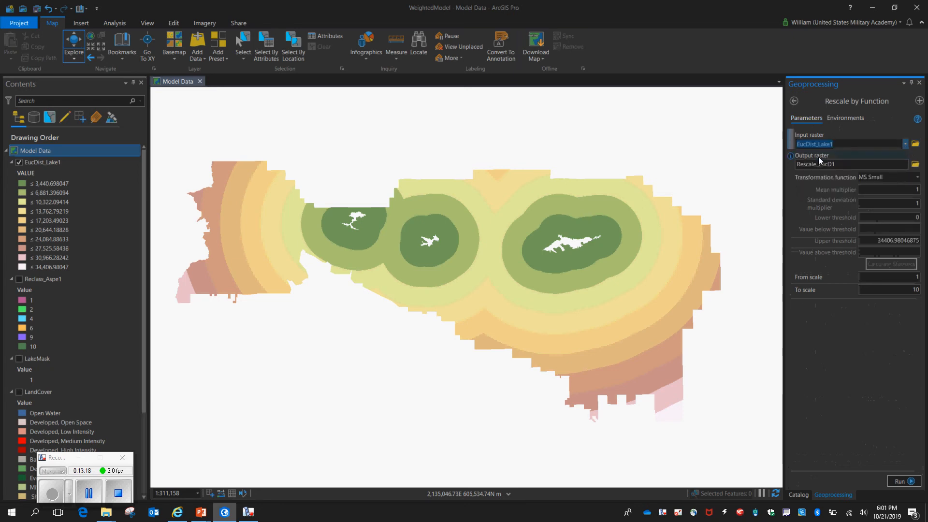
Step: Rename the output raster to Rescale_lake and consult the help on the transformation functions
click(846, 163)
key(BackSpace)
key(BackSpace)
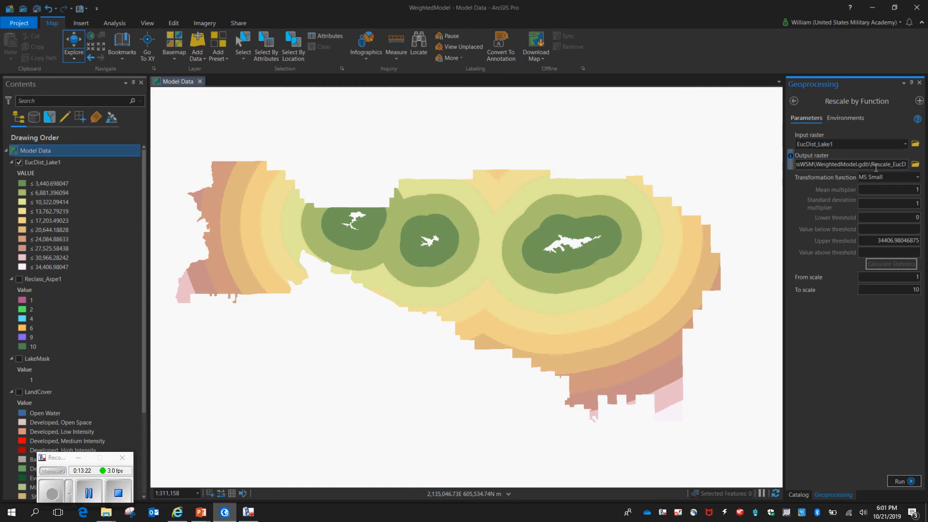
key(BackSpace)
key(BackSpace)
key(BackSpace)
text(lake)
mouse_move(791, 178)
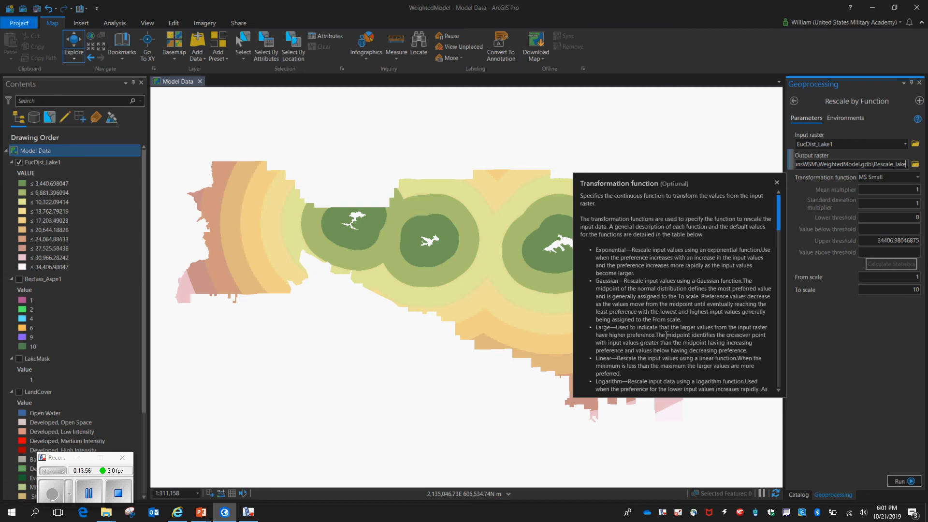
Step: Read the transformation function descriptions in the help down to the entry for Small
scroll(667, 335, down, 6)
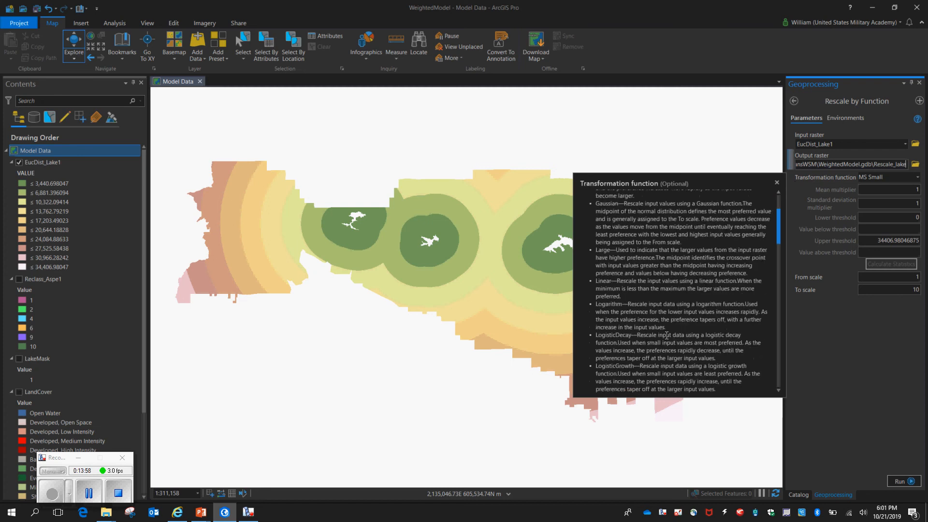
scroll(667, 335, down, 2)
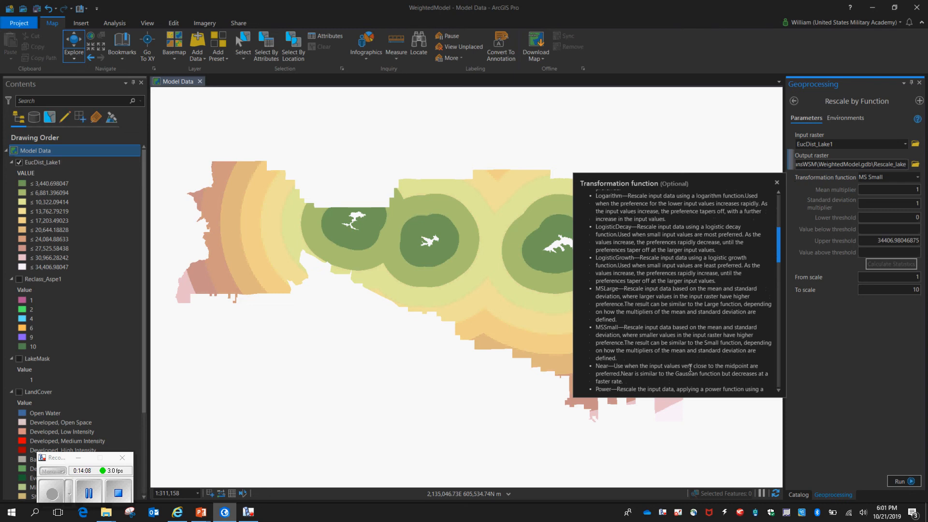
scroll(692, 369, up, 1)
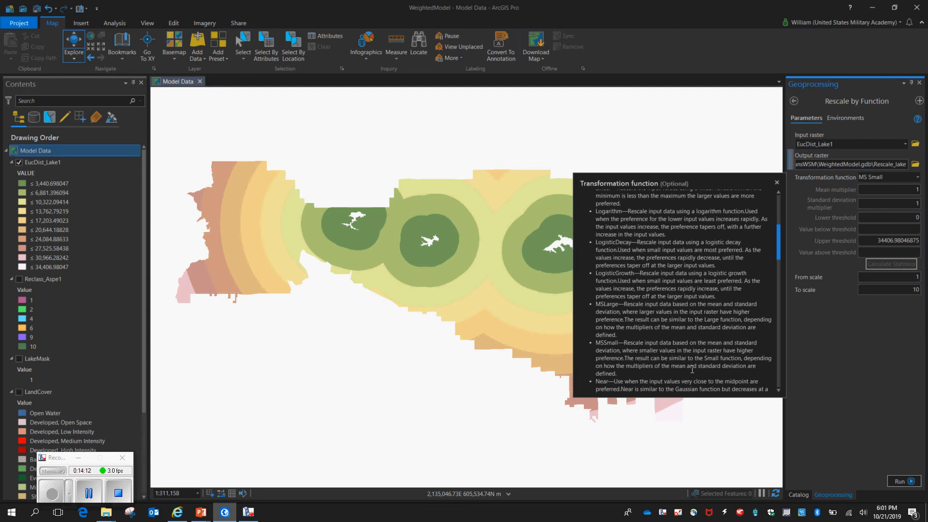
scroll(677, 361, down, 3)
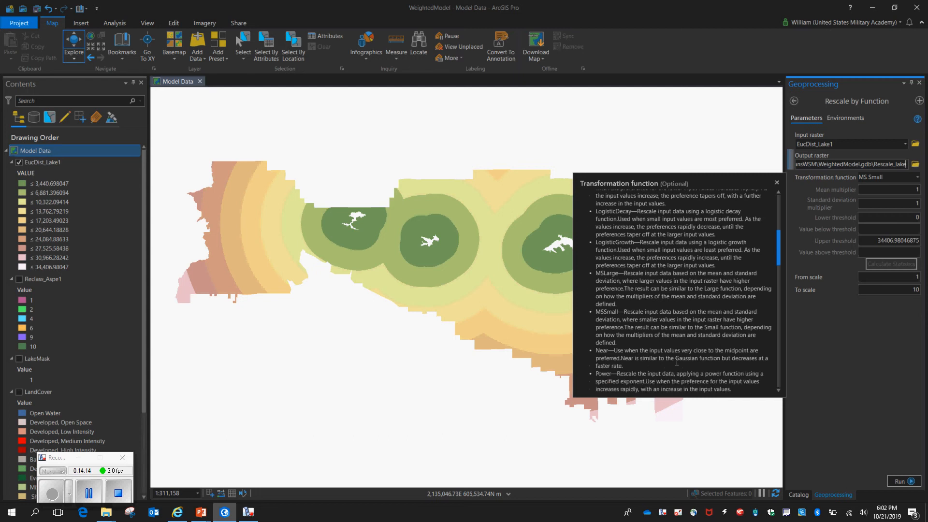
drag(596, 352, 744, 375)
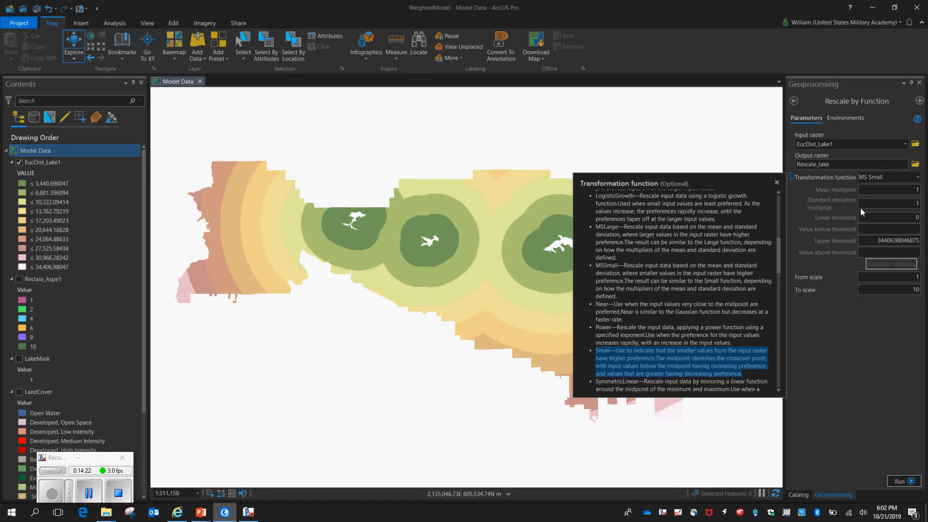
Step: Choose the Small transformation function and set its midpoint to 1609
click(908, 177)
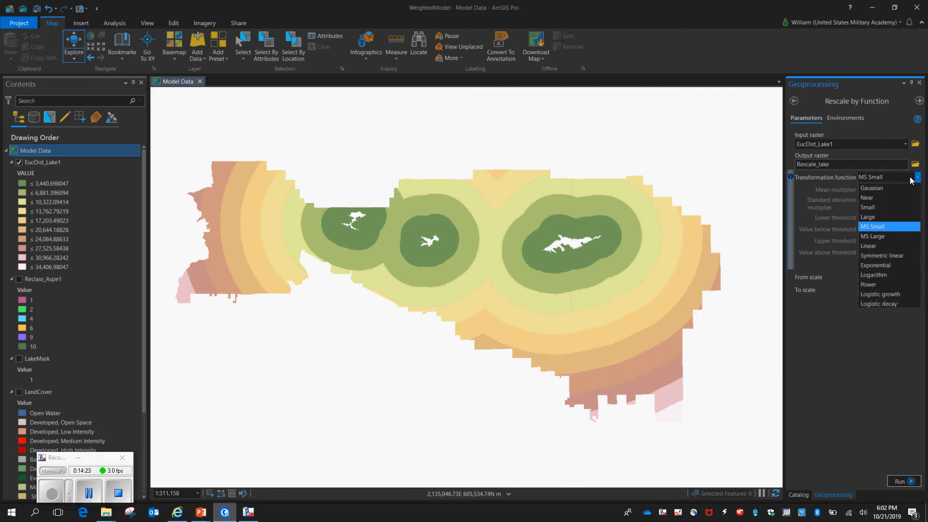
click(881, 209)
drag(874, 189, 924, 196)
text(1)
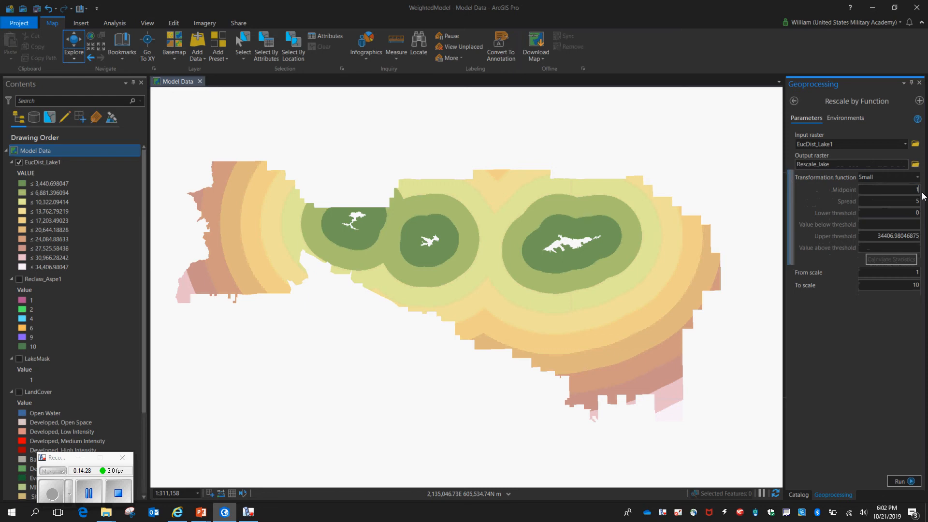
text(609)
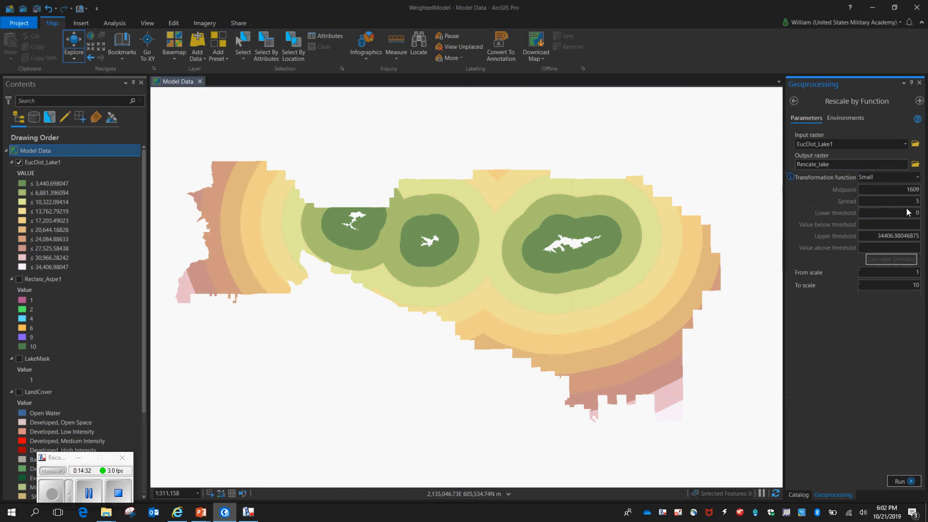
Step: Set the upper threshold to 3218 and the value above threshold to 1, and run the rescale to Rescale_lake
click(888, 236)
text(3)
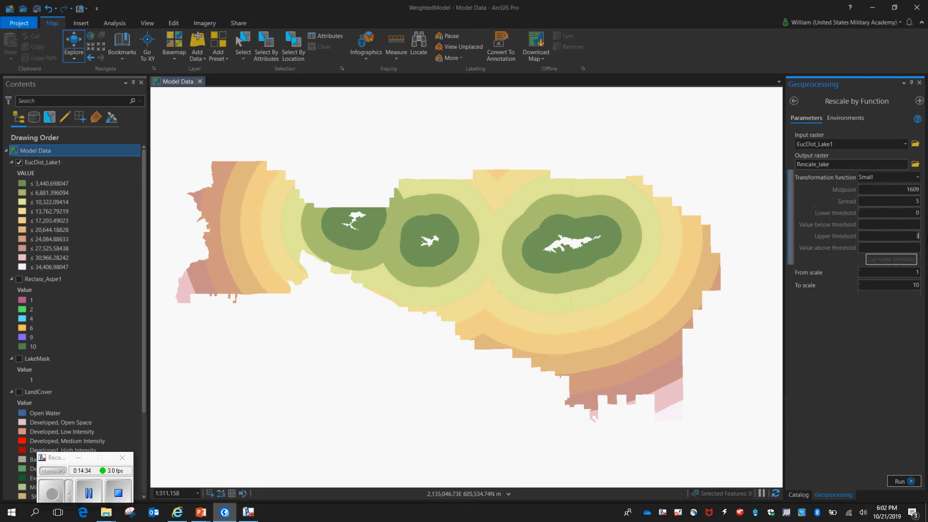
text(218)
click(900, 482)
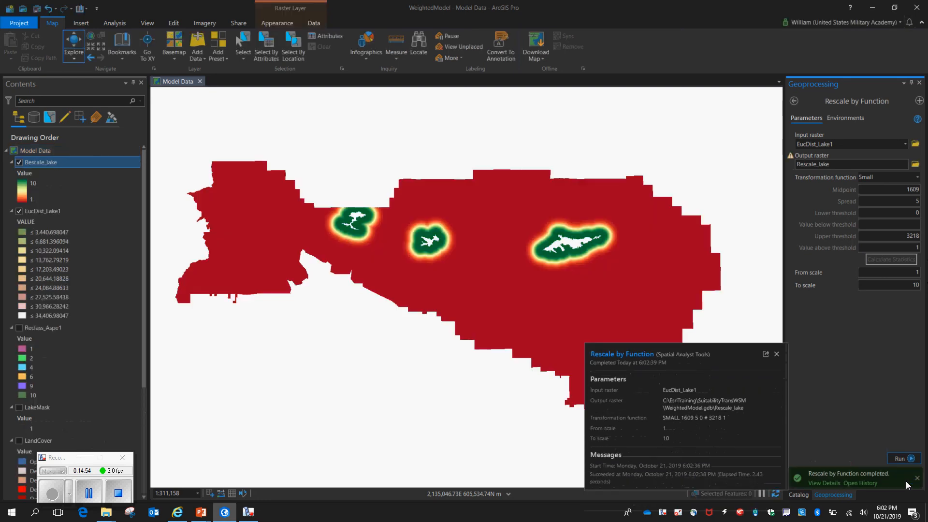
click(32, 185)
click(38, 200)
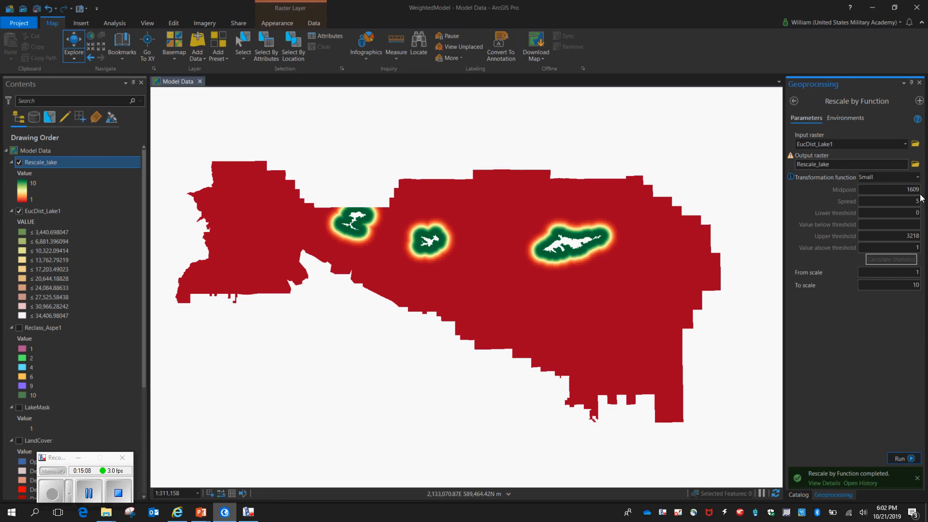
click(849, 145)
key(BackSpace)
text(2_s)
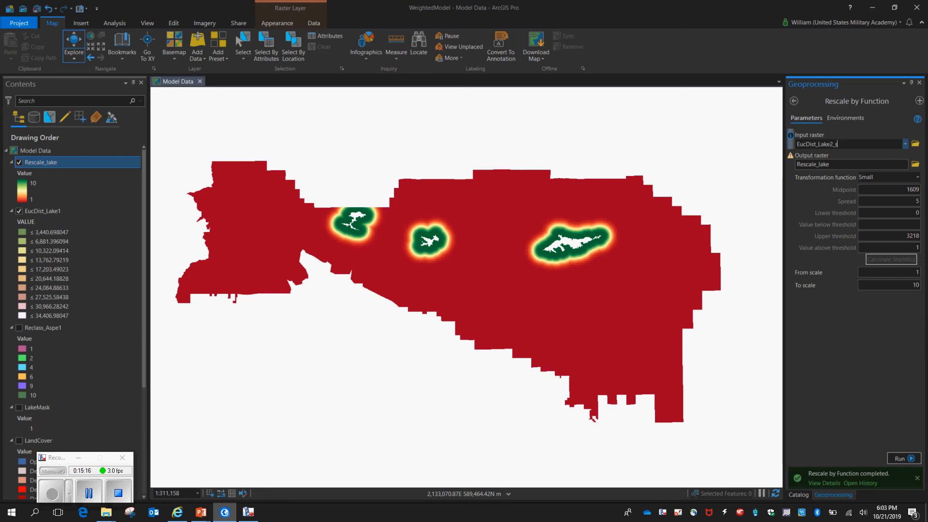
key(BackSpace)
key(BackSpace)
text(_tst)
Step: Choose the Near transformation function and set the input raster back to EucDist_Lake1
click(918, 177)
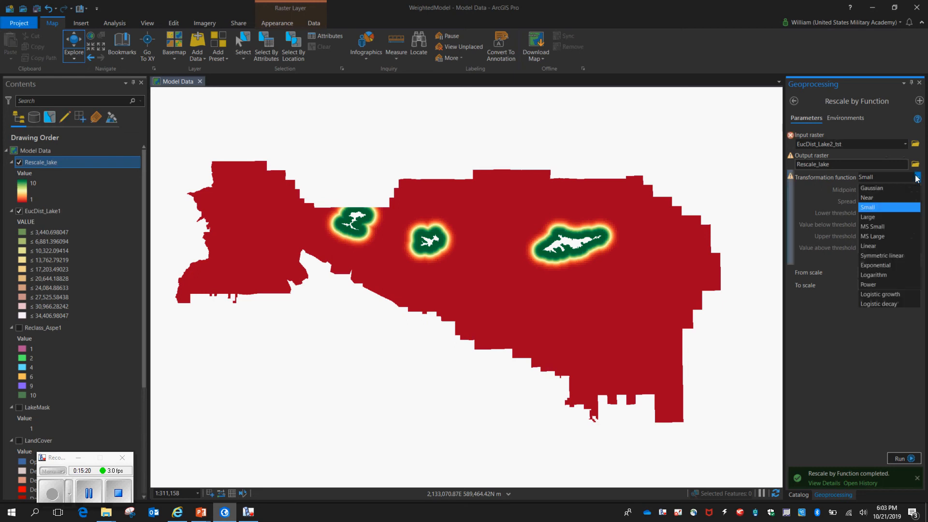
click(886, 198)
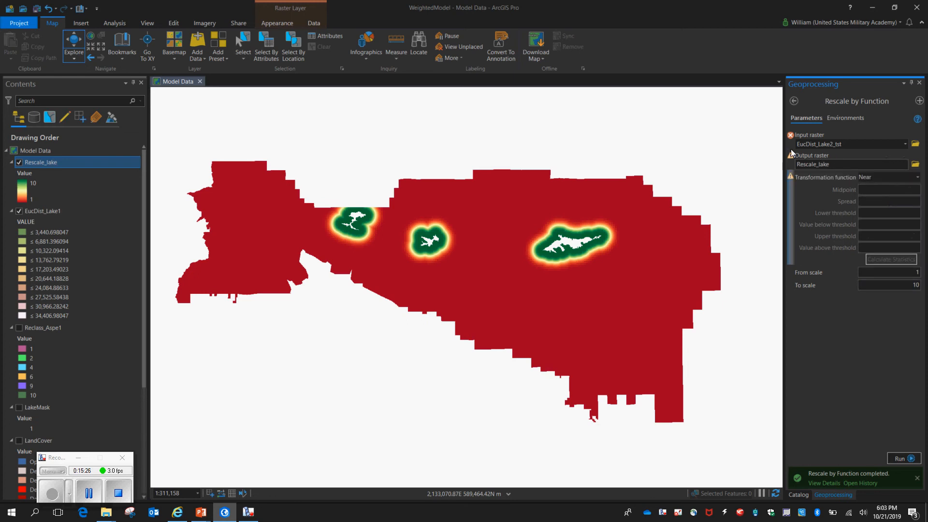
click(852, 145)
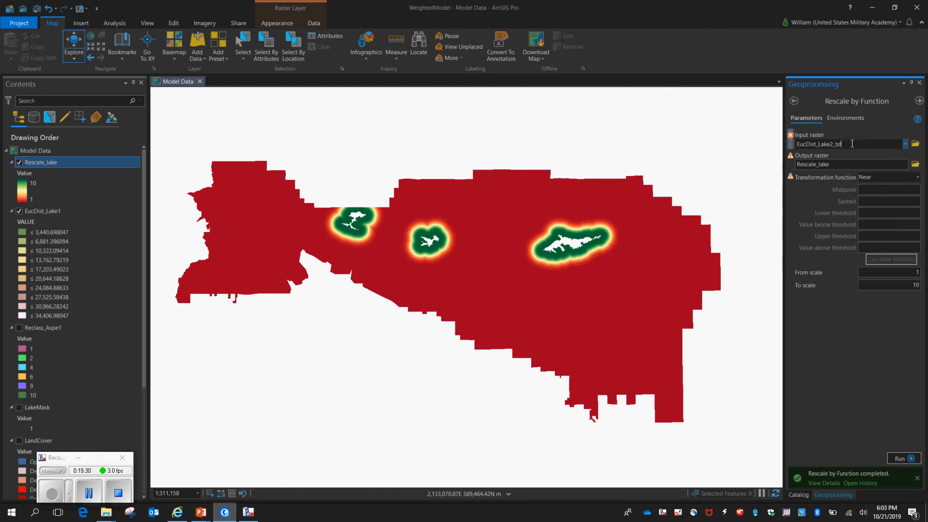
key(BackSpace)
key(BackSpace)
key(BackSpace)
key(BackSpace)
click(810, 195)
mouse_move(792, 137)
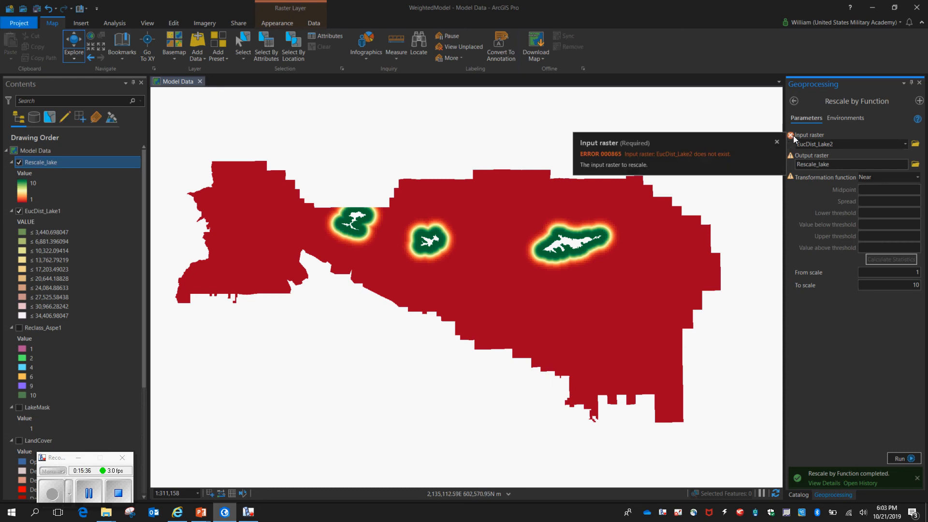
click(905, 144)
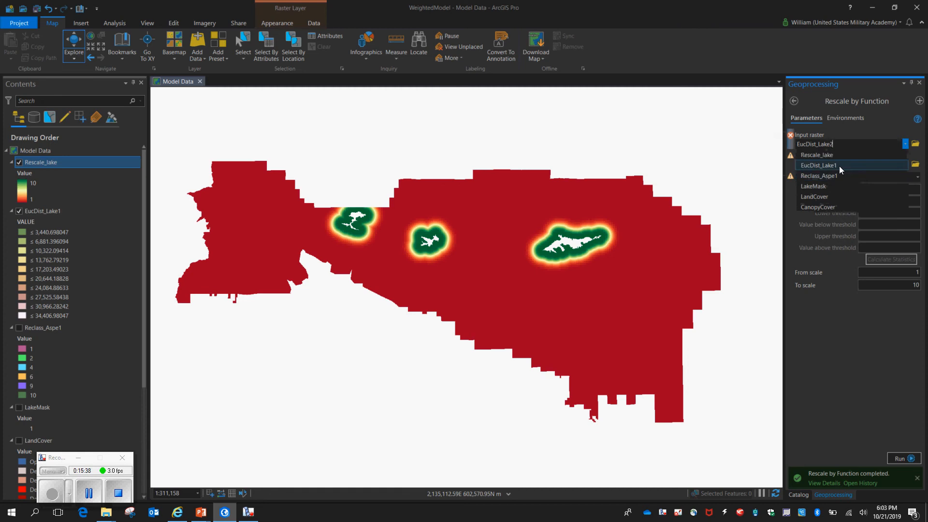
click(839, 167)
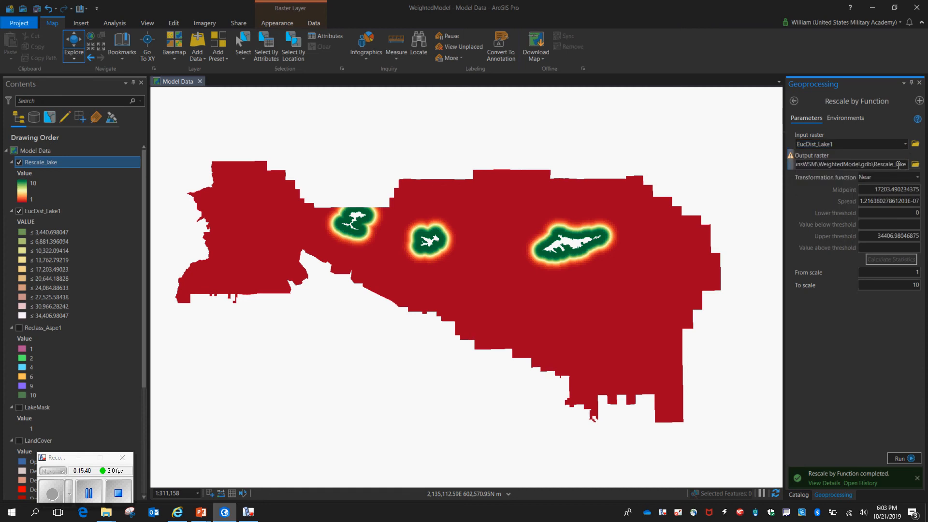
Step: Rename the output raster to Rescale_lake2_test
click(898, 165)
text(2_test)
key(Tab)
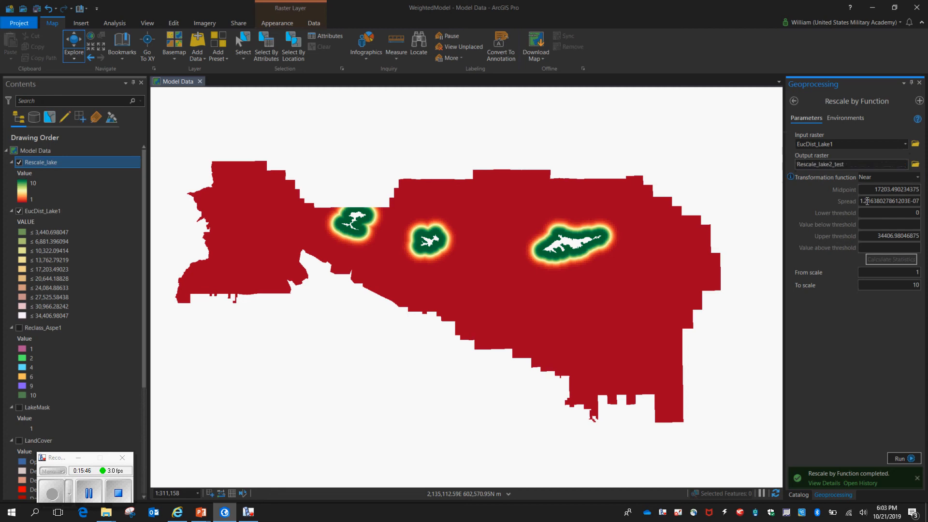
Step: Set the Near function's midpoint to 1609 and its spread to .001
drag(873, 189, 927, 190)
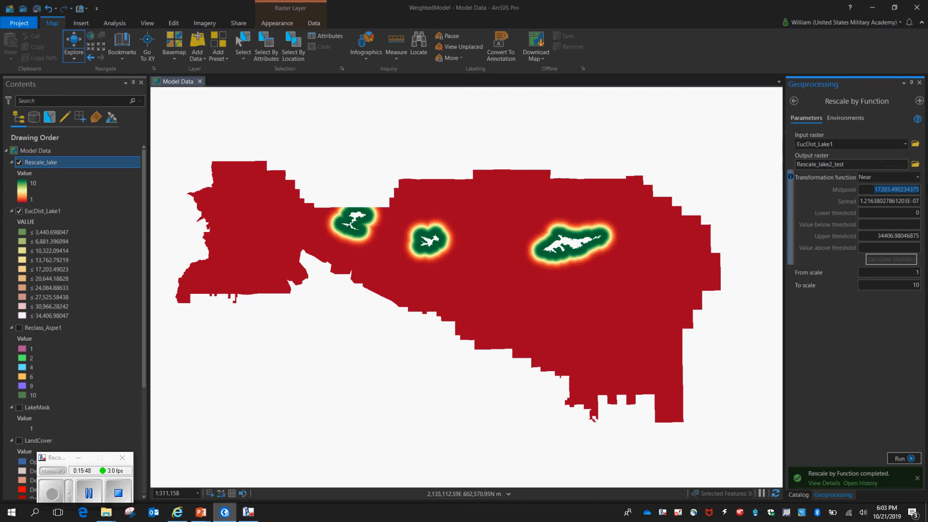
text(1)
key(BackSpace)
text(609)
key(Tab)
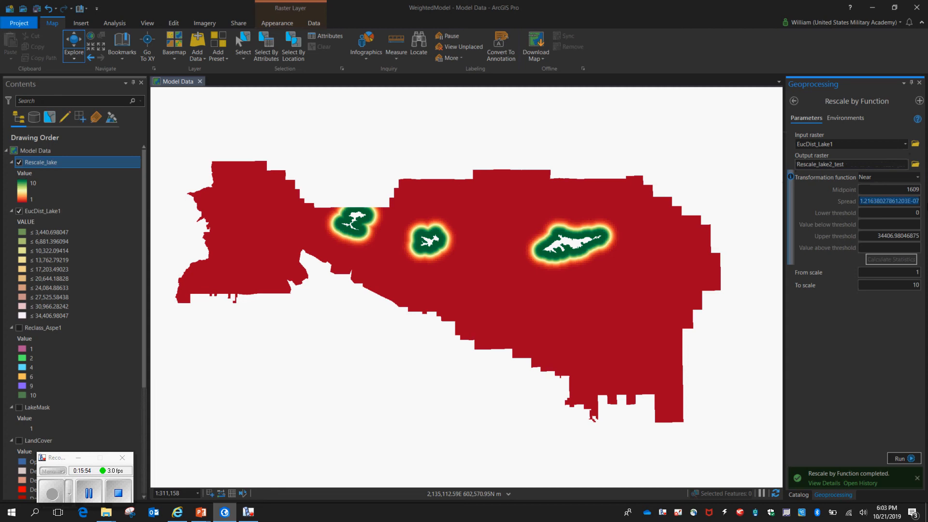
key(BackSpace)
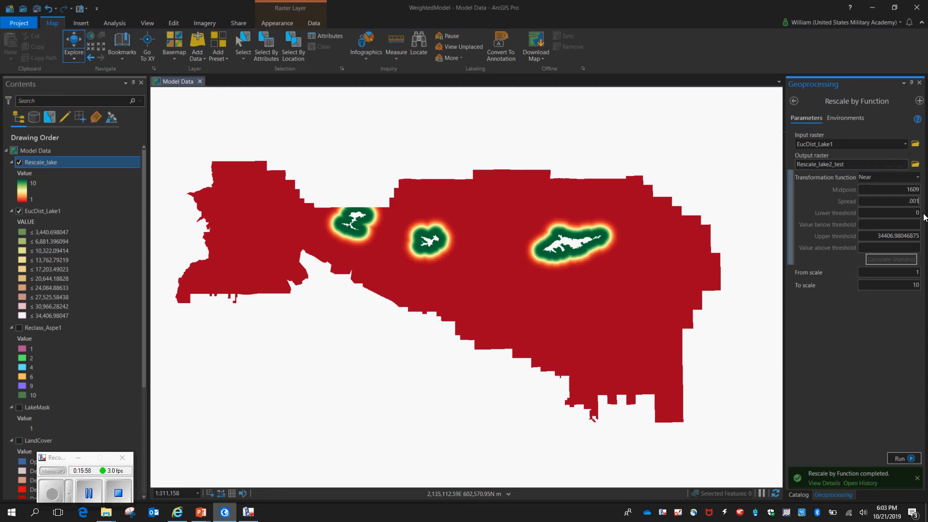
Step: Set the upper threshold to 3218 and the value above threshold to 1, and run the Near rescale
click(876, 236)
text(3)
text(218)
text(1)
click(900, 460)
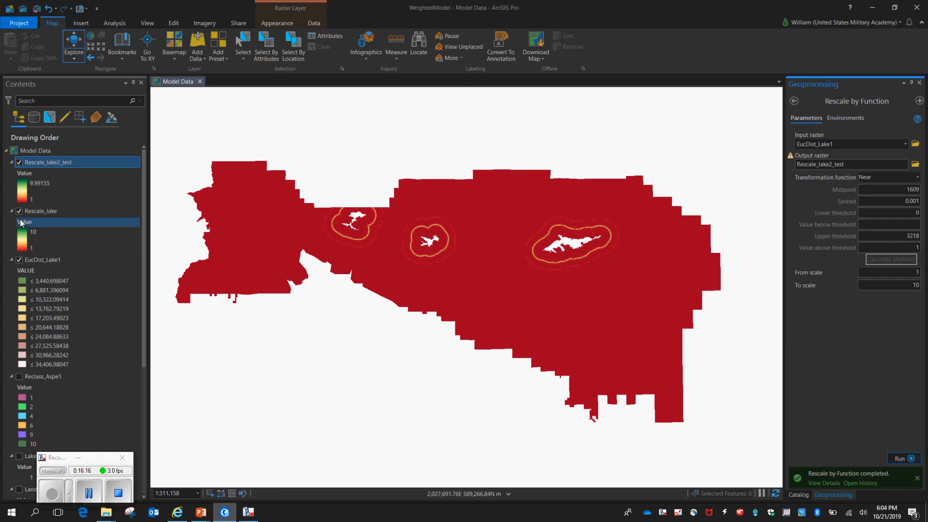
Step: Hide the Rescale_lake layer and examine the Near result up close around the middle lake
click(20, 211)
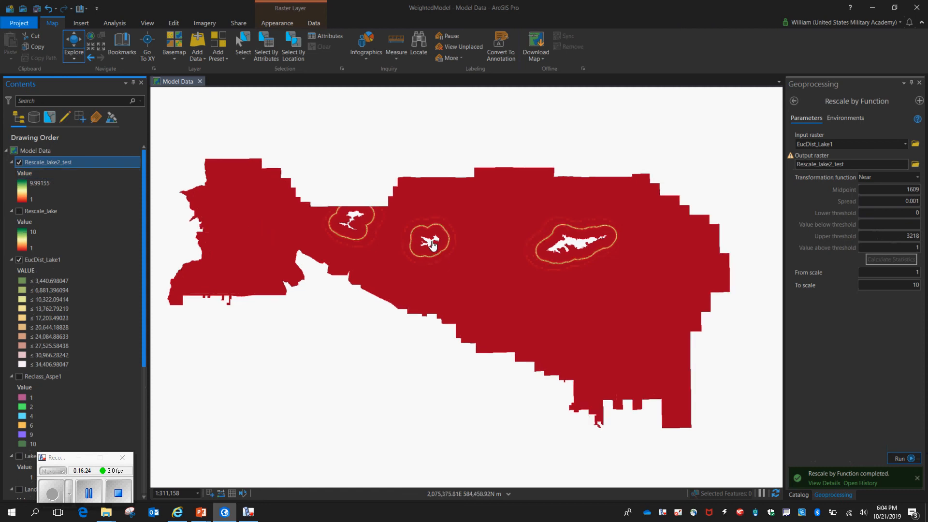
scroll(436, 252, up, 4)
scroll(419, 226, up, 5)
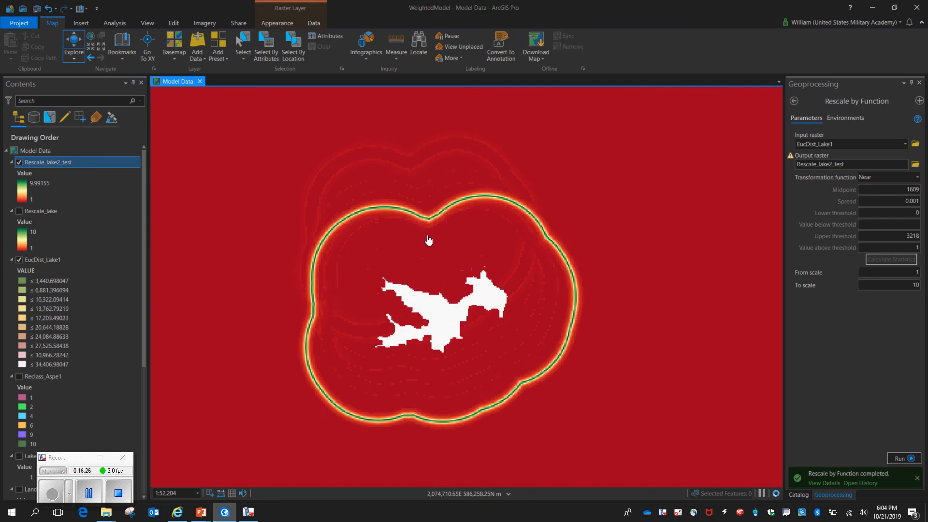
drag(447, 216, 464, 259)
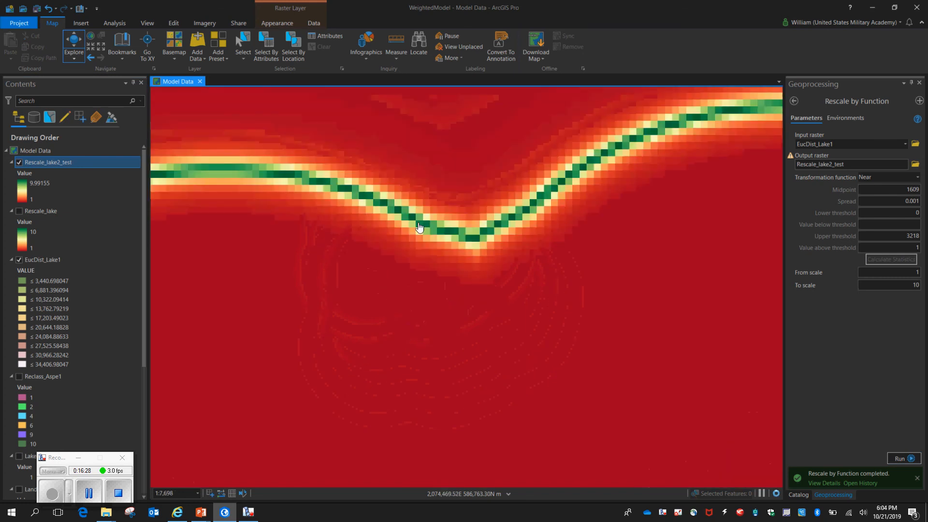
scroll(498, 232, down, 6)
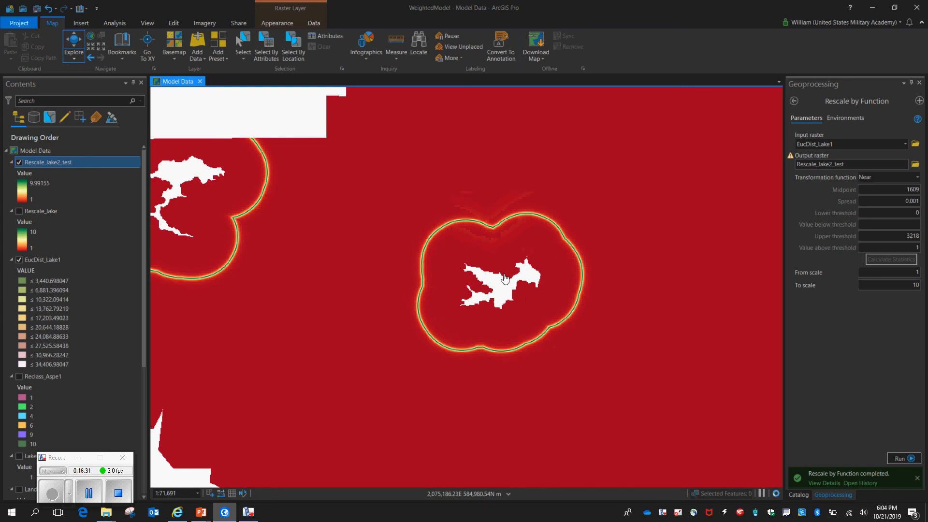
drag(503, 276, 495, 244)
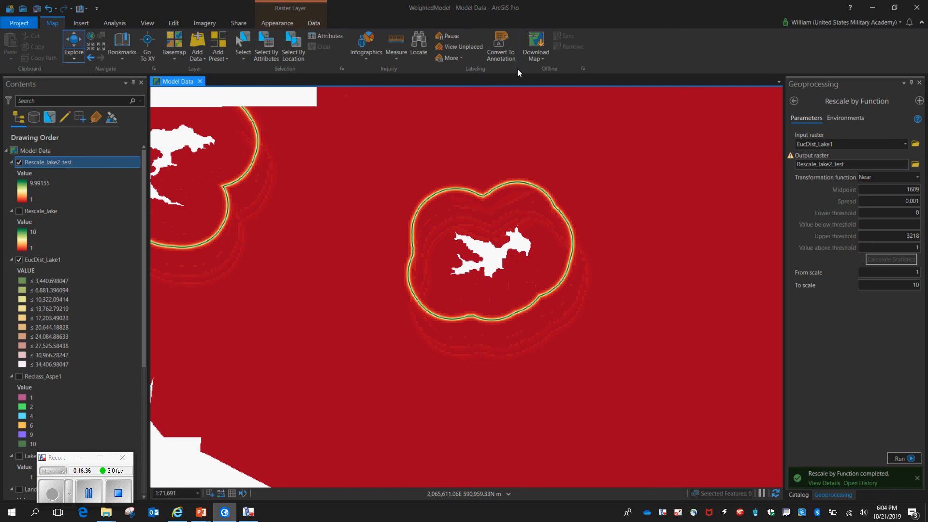
Step: Measure the distance from the middle lake's shore towards the surrounding ring, and consult the transformation function help again
click(399, 45)
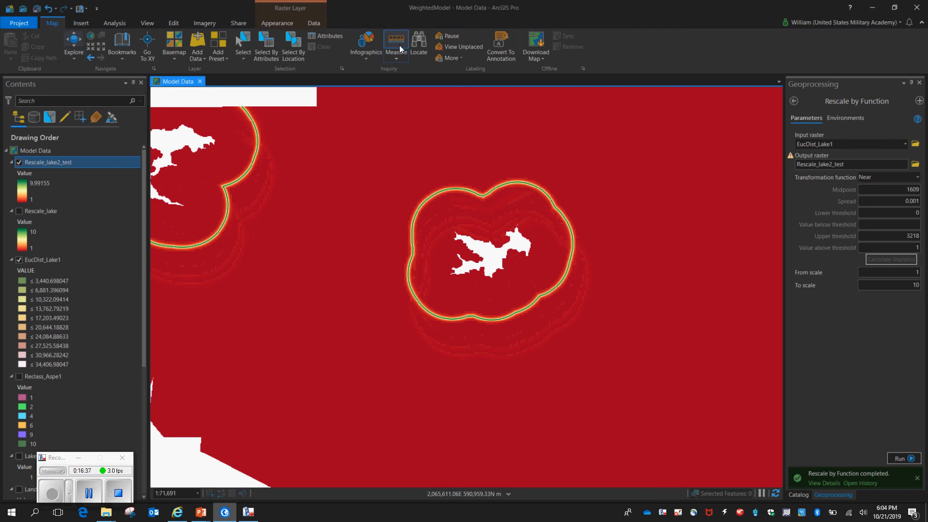
click(461, 235)
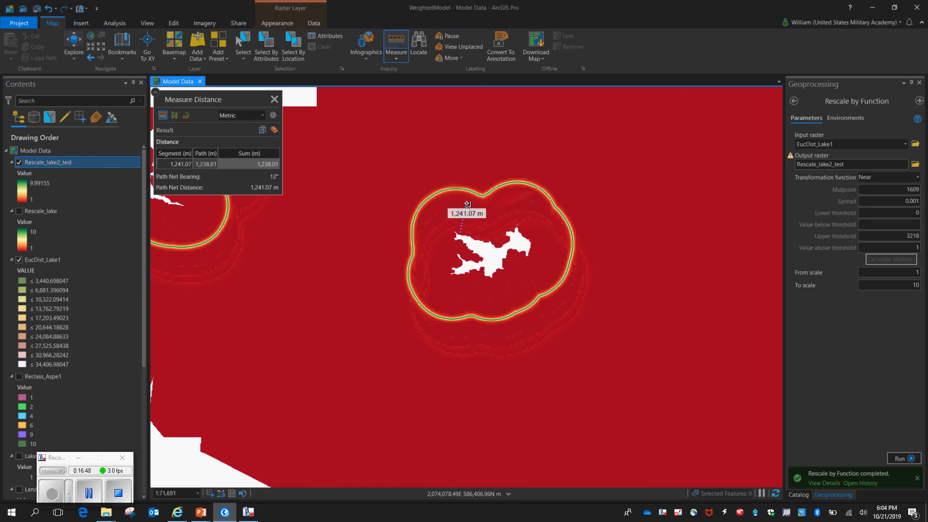
key(Escape)
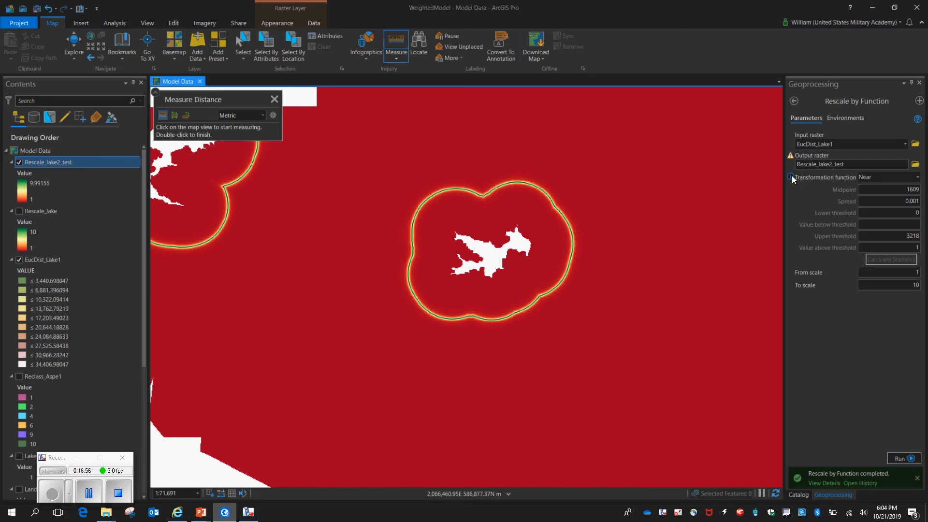
click(793, 179)
mouse_move(794, 179)
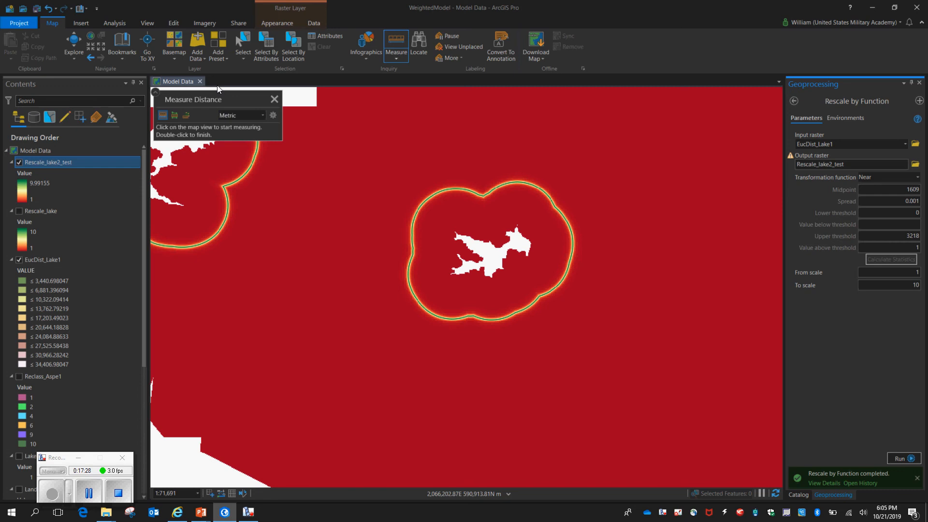
Step: Show the Rescale_lake layer again and remove the Rescale_lake2_test layer from the map contents
click(22, 213)
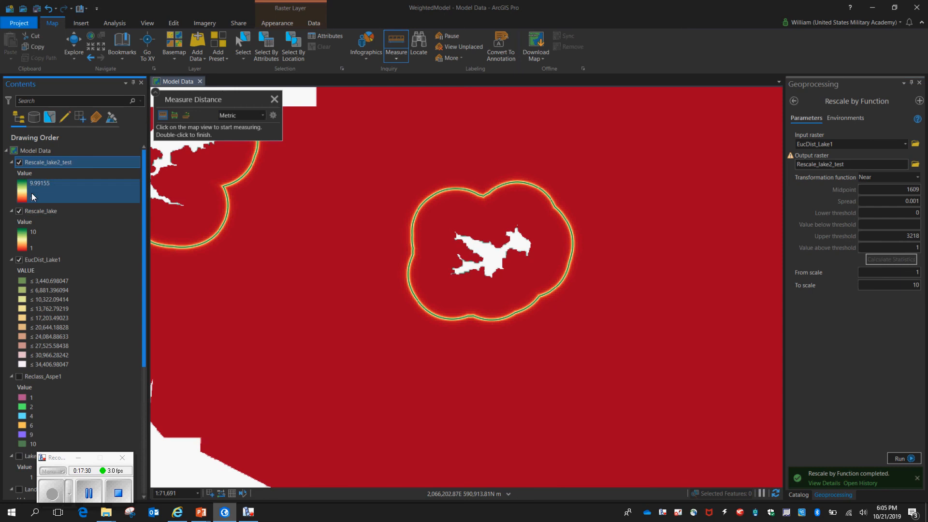
click(19, 162)
right_click(33, 164)
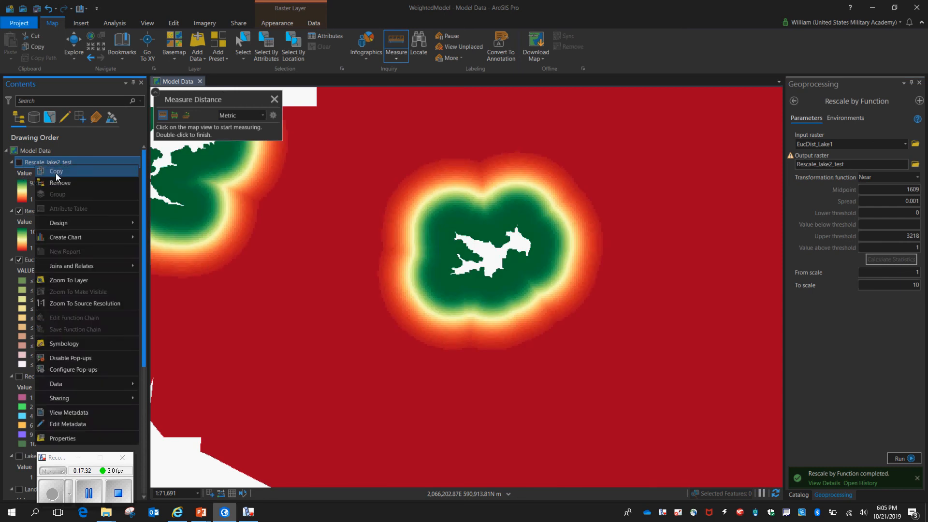
click(60, 184)
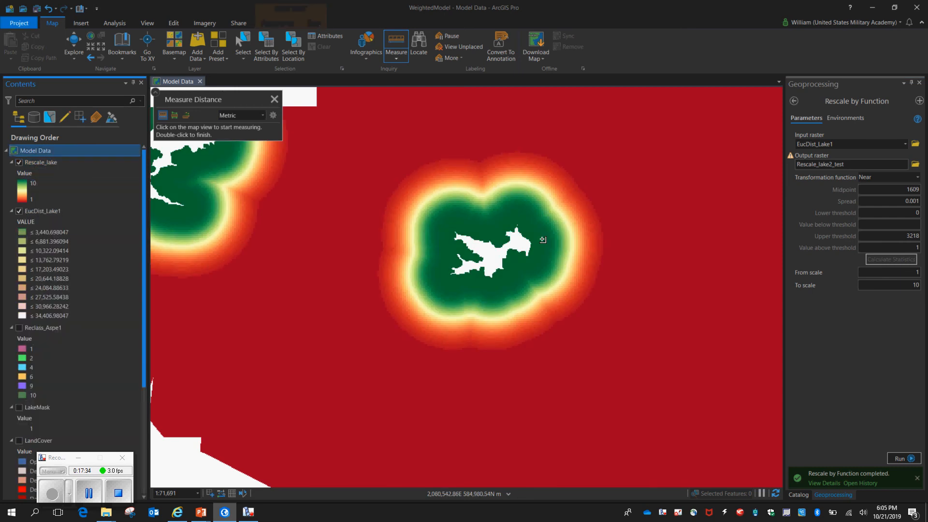
Step: Close the distance measurement and examine the Rescale_lake raster over the whole study area, checking the available transformation functions
click(275, 99)
scroll(498, 256, down, 5)
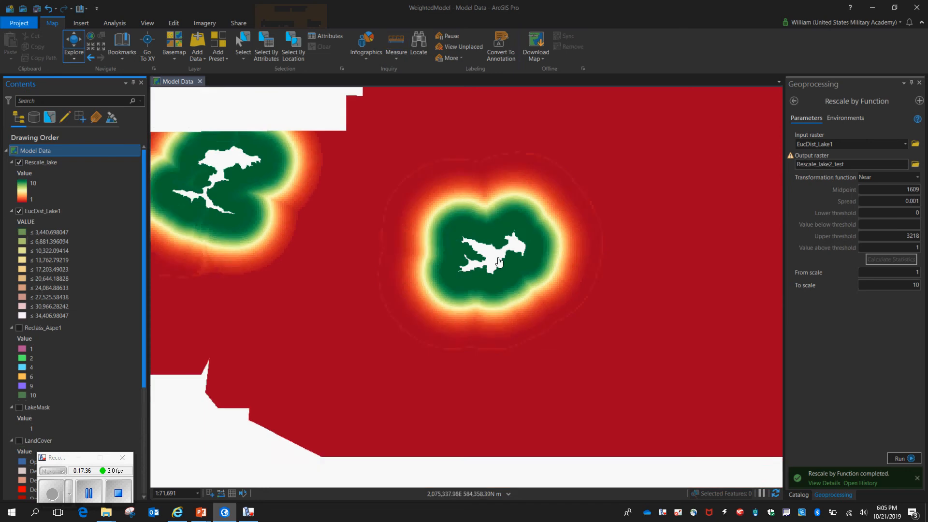
drag(524, 268, 502, 248)
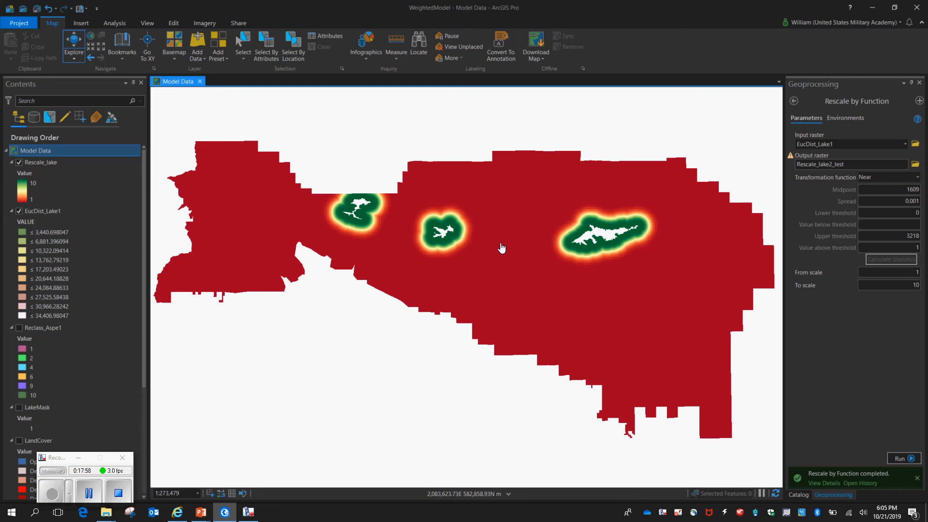
click(916, 178)
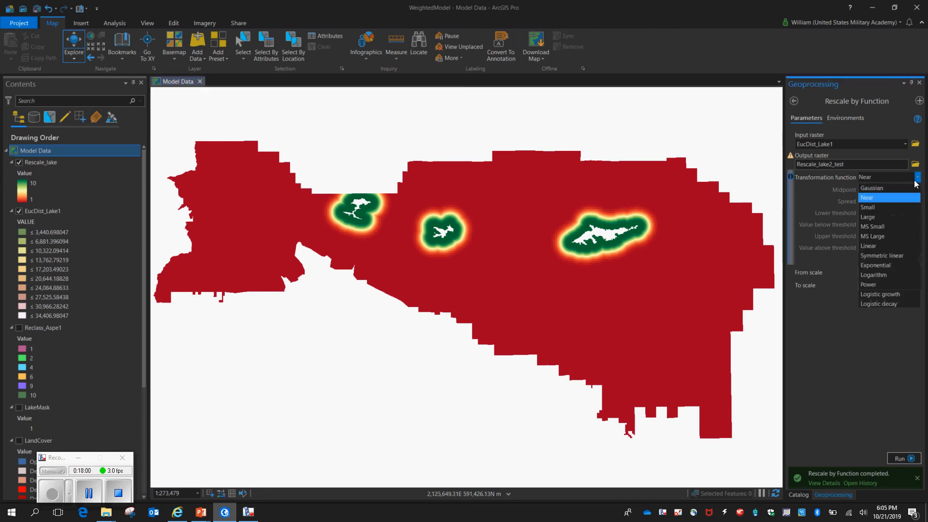
click(700, 301)
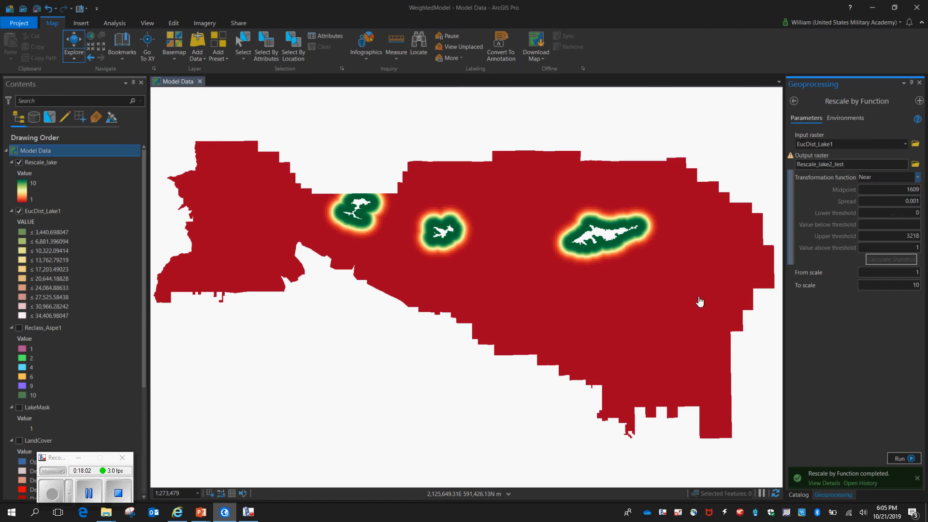
Step: Remove the EucDist_Lake1 layer from the map contents
right_click(42, 213)
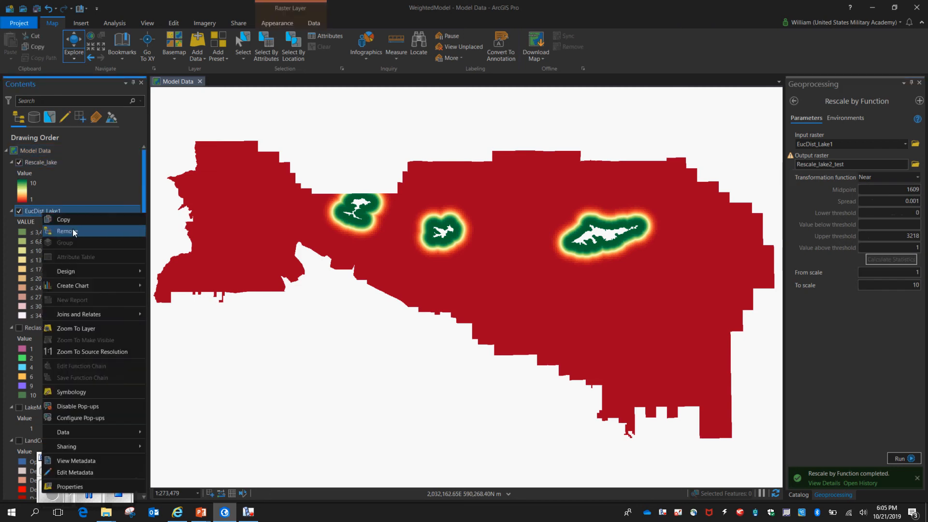
click(73, 233)
scroll(75, 294, down, 2)
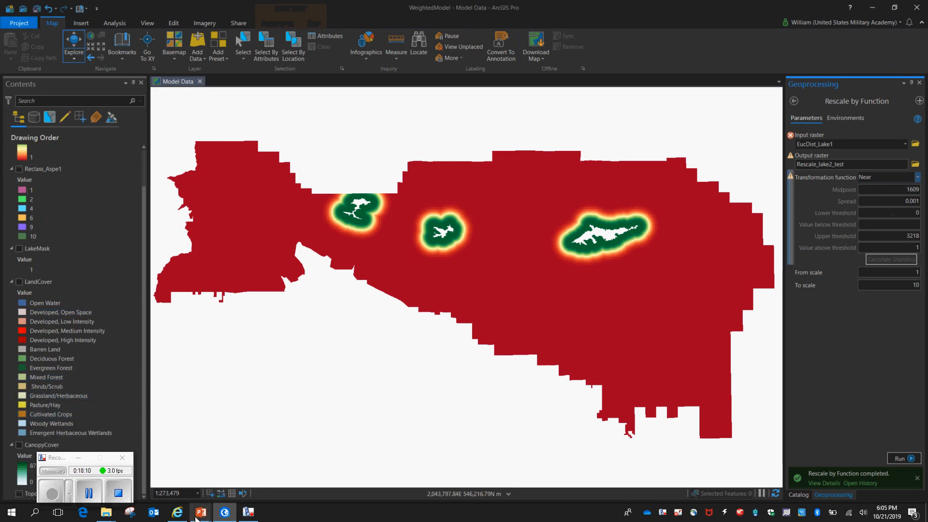
Step: Switch to PowerPoint, review the Canopy at 45% slide for its rescale parameters, and return to ArcGIS Pro
click(244, 464)
click(231, 426)
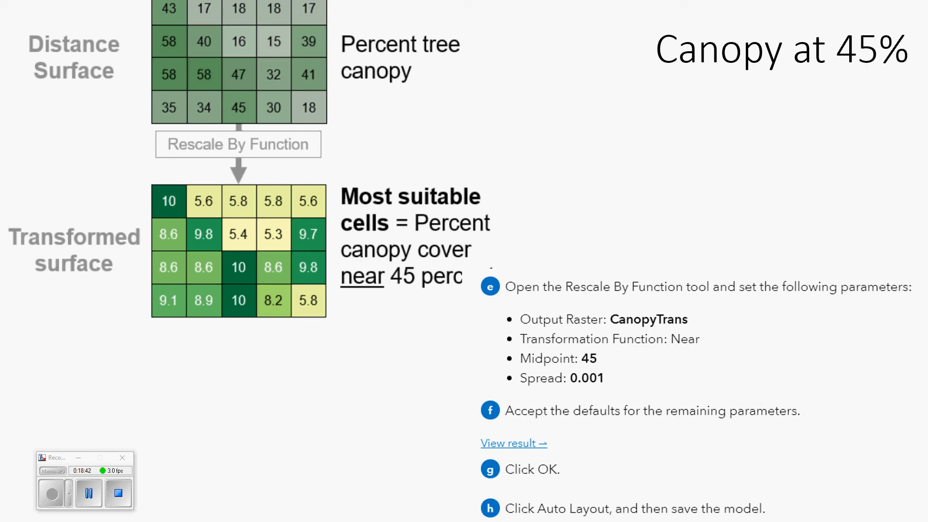
key(Escape)
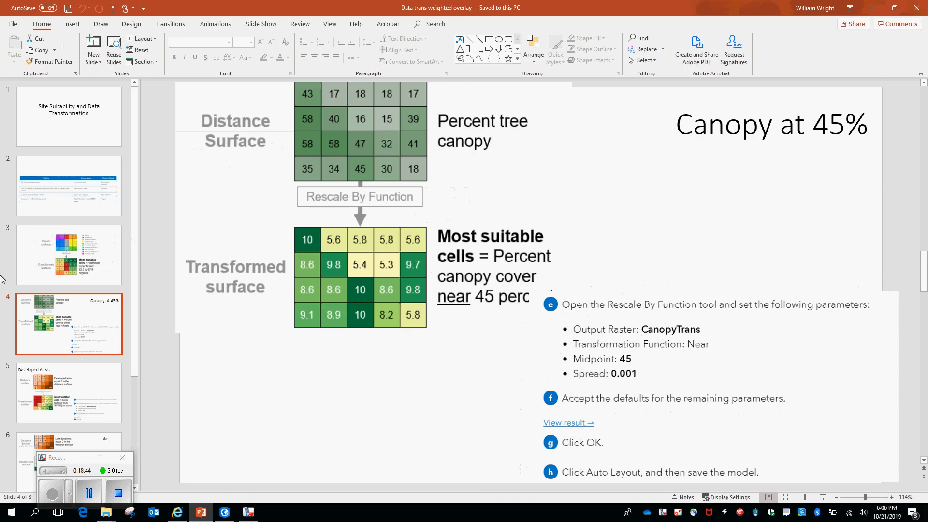
click(225, 512)
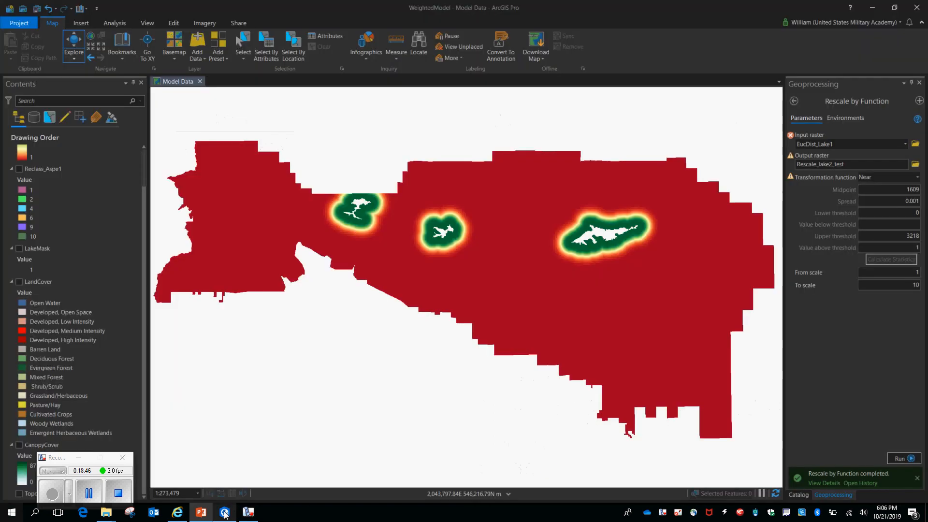
Step: Hide the Rescale_lake layer and collapse the legends of Rescale_lake and Reclass_Aspe1
scroll(49, 219, up, 2)
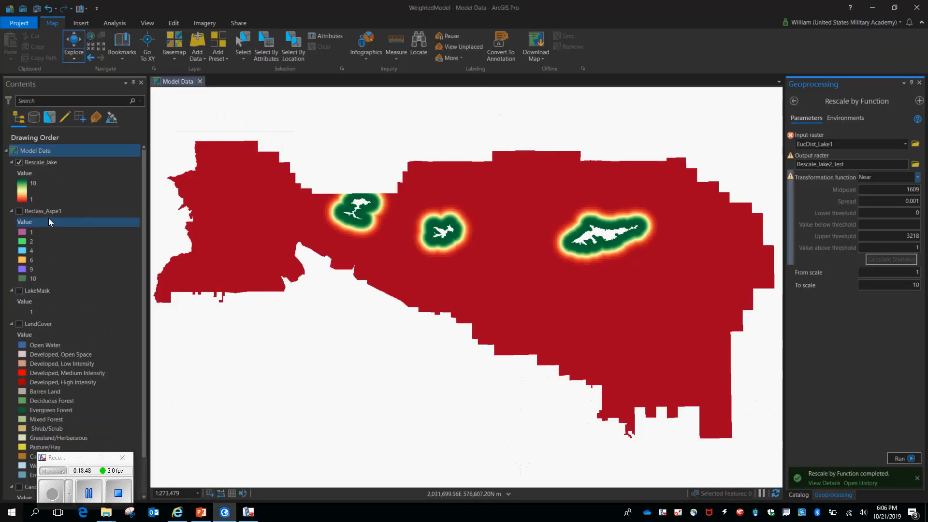
click(19, 163)
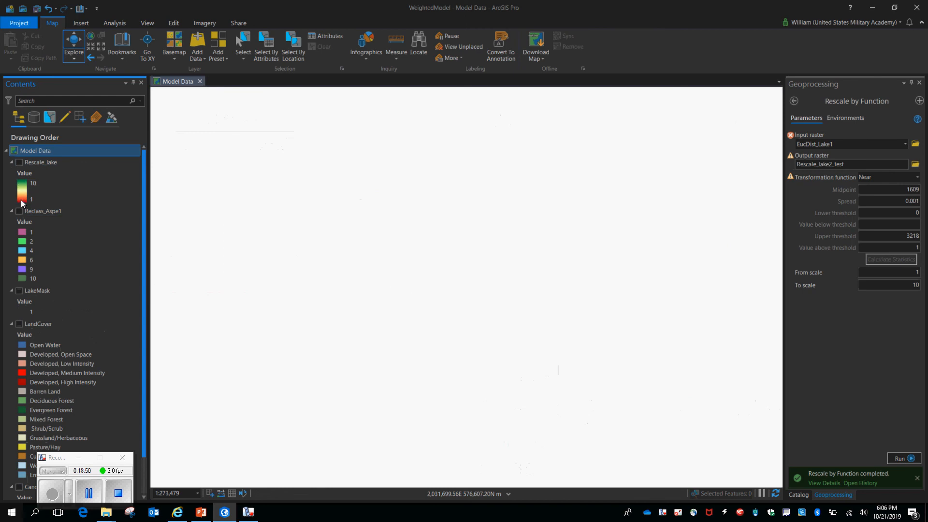
click(12, 163)
click(12, 174)
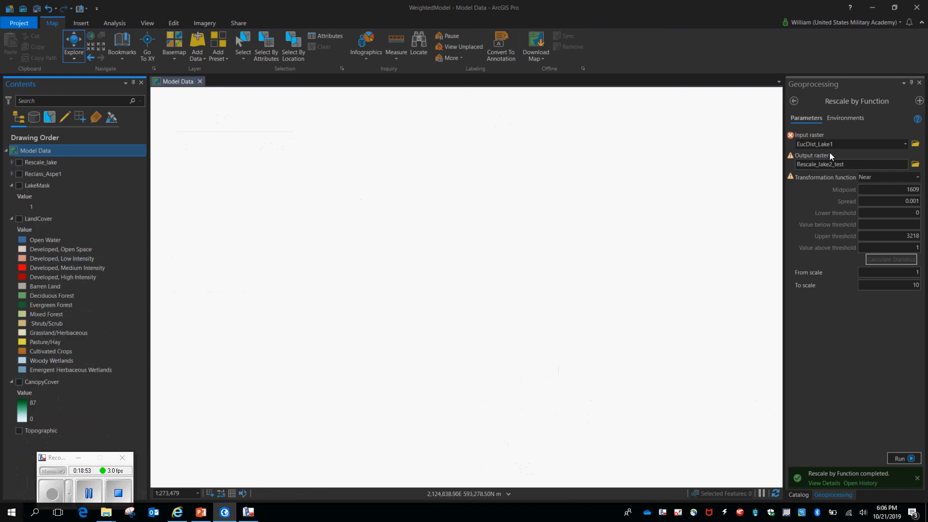
Step: Set CanopyCover as the input raster of Rescale by Function and name the output raster Rescale_cc
click(906, 145)
click(905, 145)
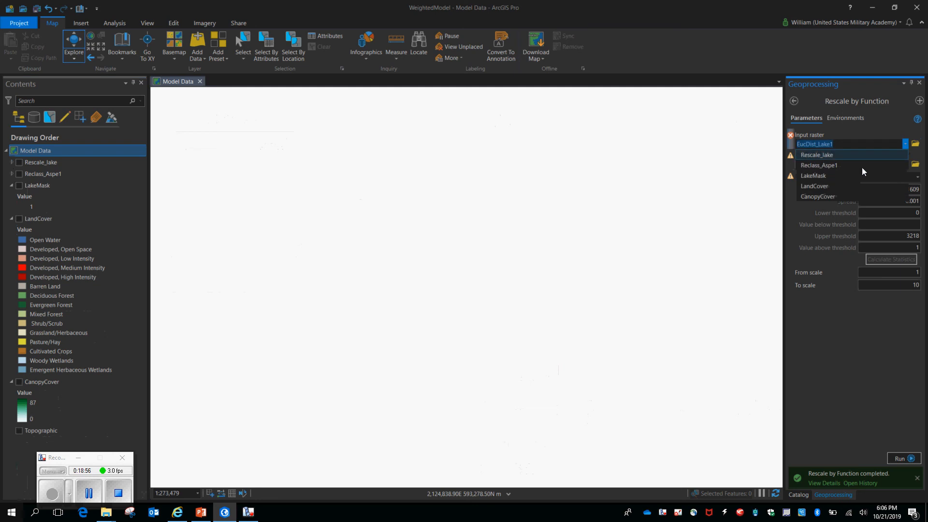
click(831, 196)
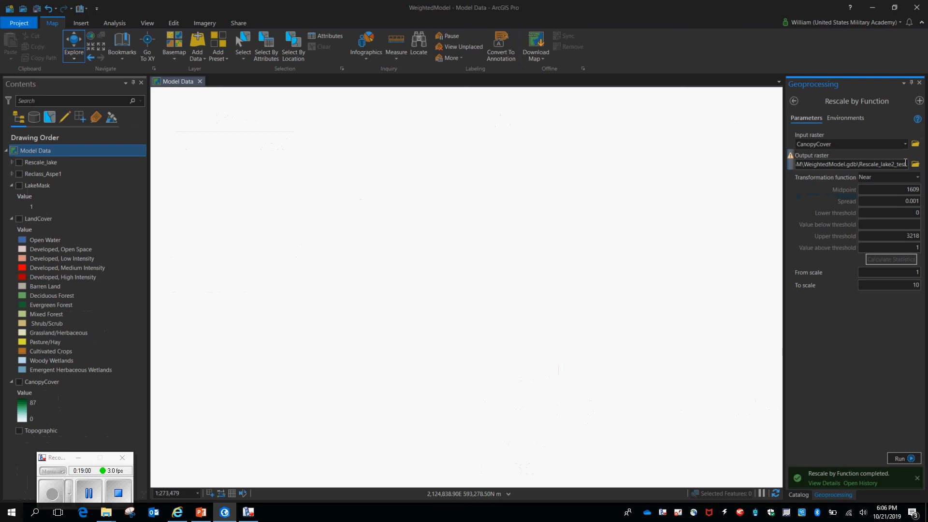
text(t)
drag(907, 164, 881, 166)
text(cc)
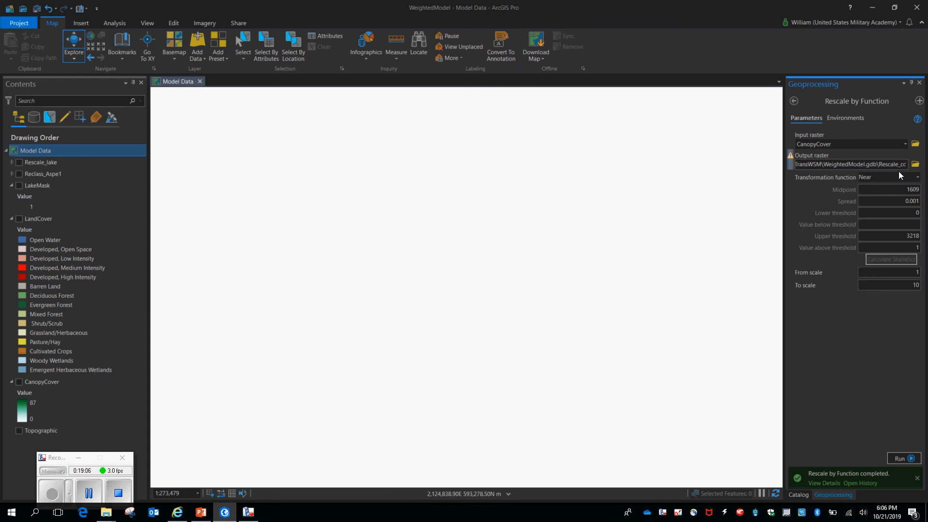
Step: Use the Near transformation function with a midpoint of 45, checking the parameters against the canopy slide in PowerPoint
click(917, 177)
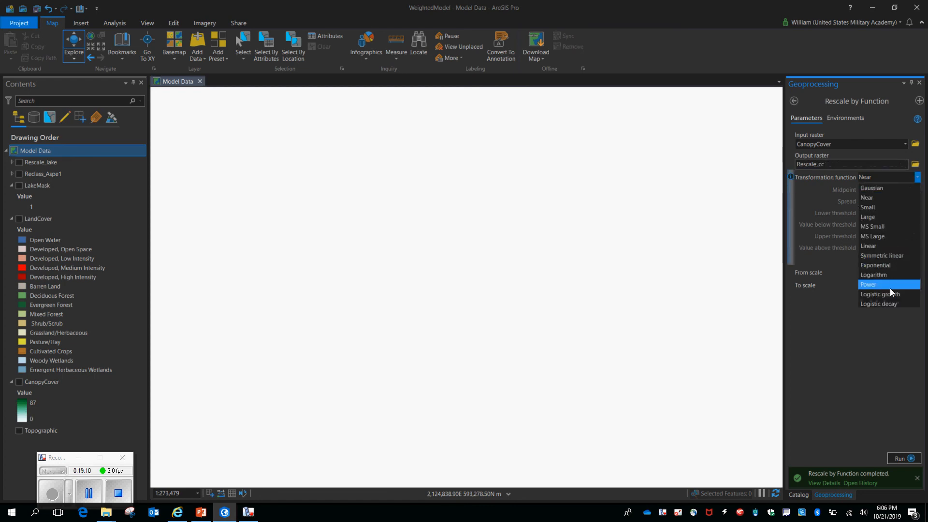
click(861, 198)
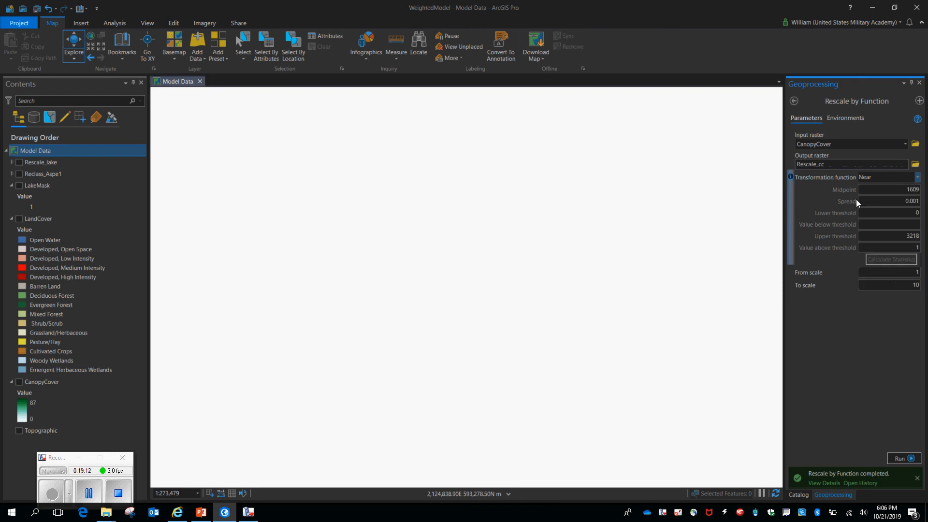
double_click(898, 190)
text(45)
click(202, 513)
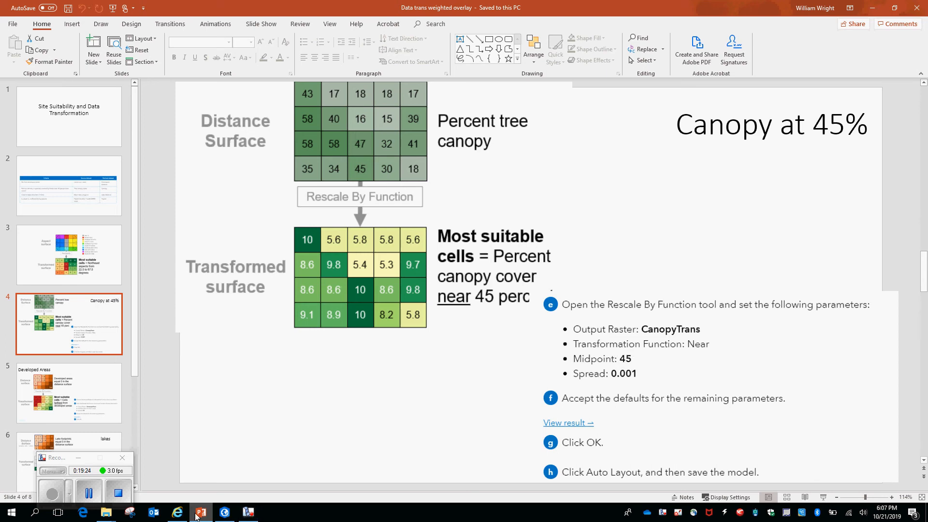
click(227, 514)
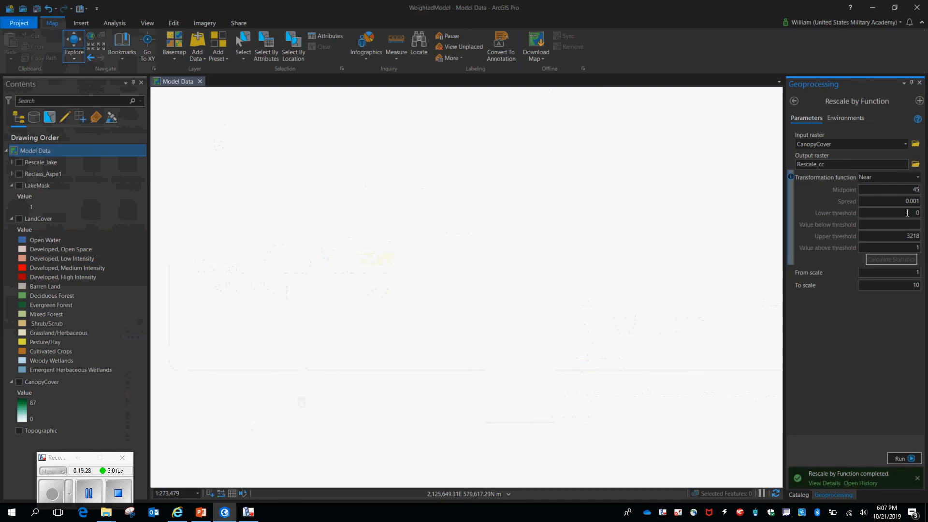
Step: Set the upper threshold to 87 and run the canopy cover rescale
drag(911, 213, 925, 237)
text(87)
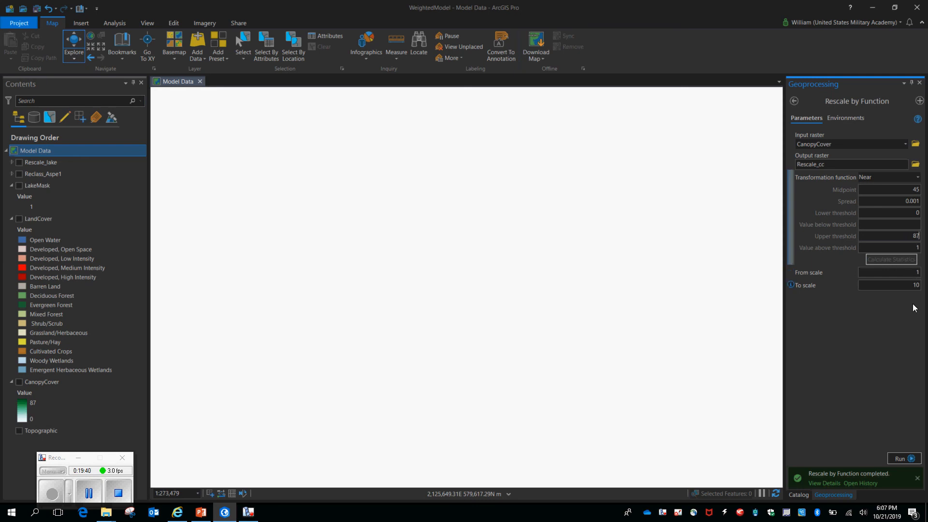
click(897, 459)
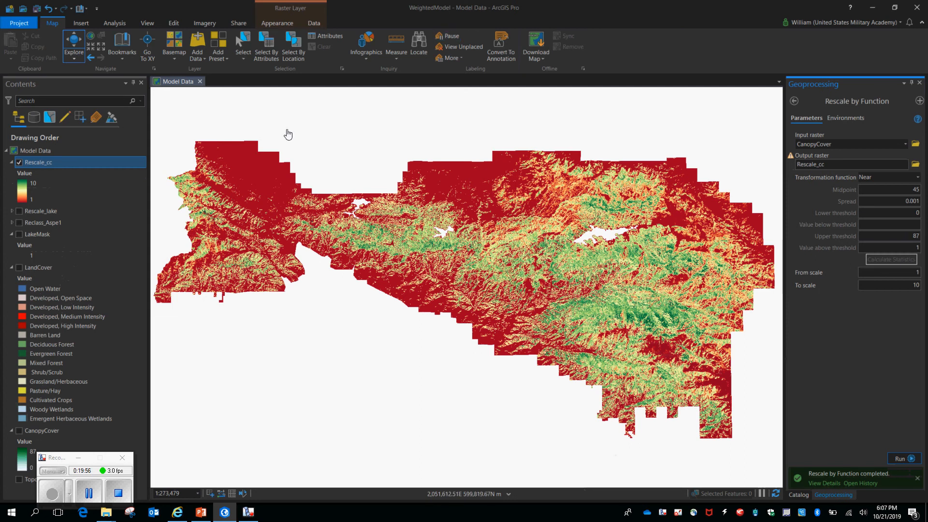
Step: Compare the Rescale_cc result with the original CanopyCover raster by switching the layers' visibility
click(19, 163)
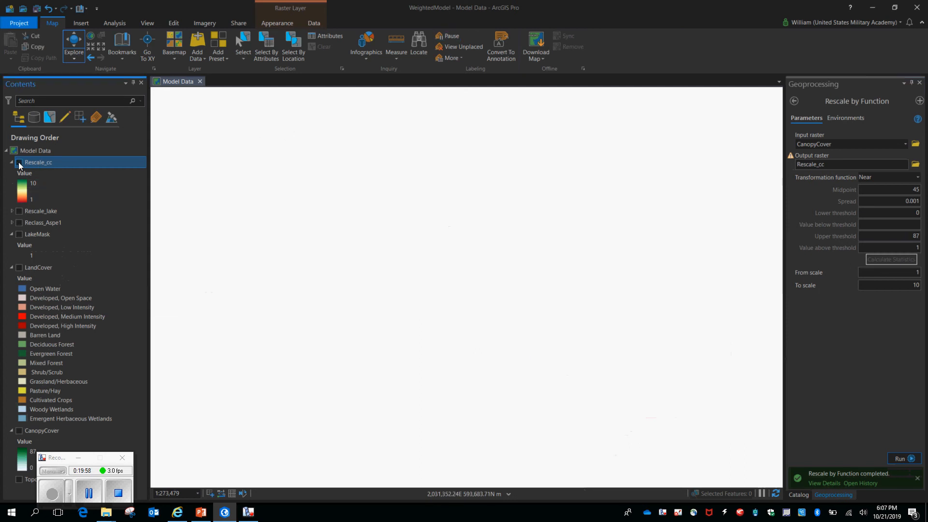
click(19, 431)
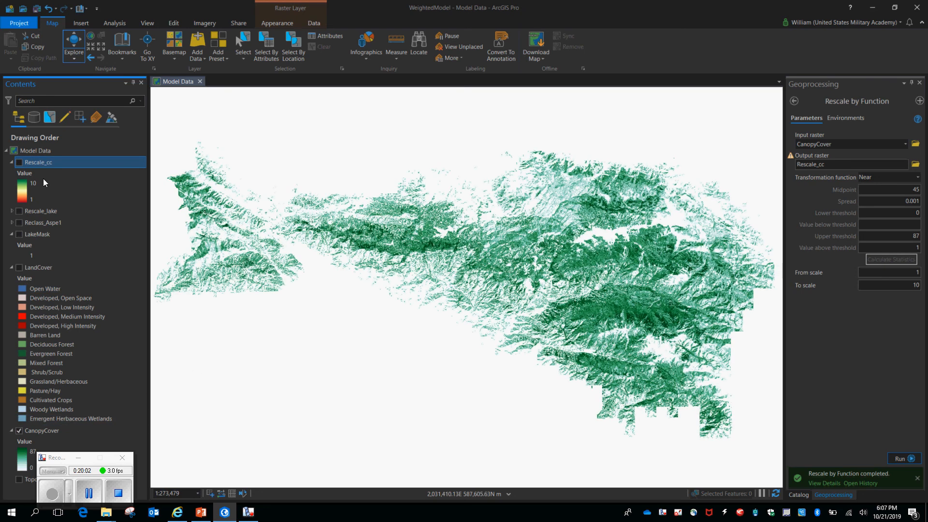
click(20, 163)
click(19, 164)
click(19, 164)
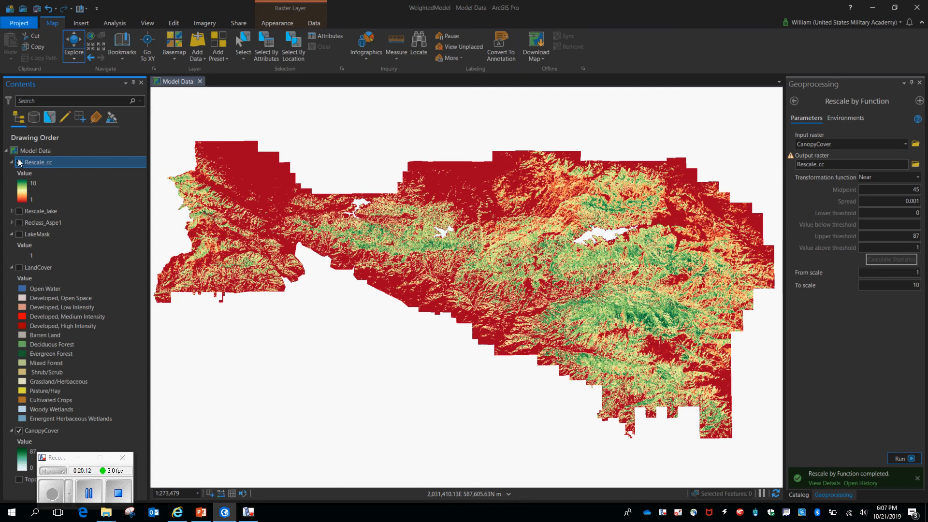
Step: Remove the CanopyCover layer from the map contents and collapse the Rescale_cc legend
right_click(30, 431)
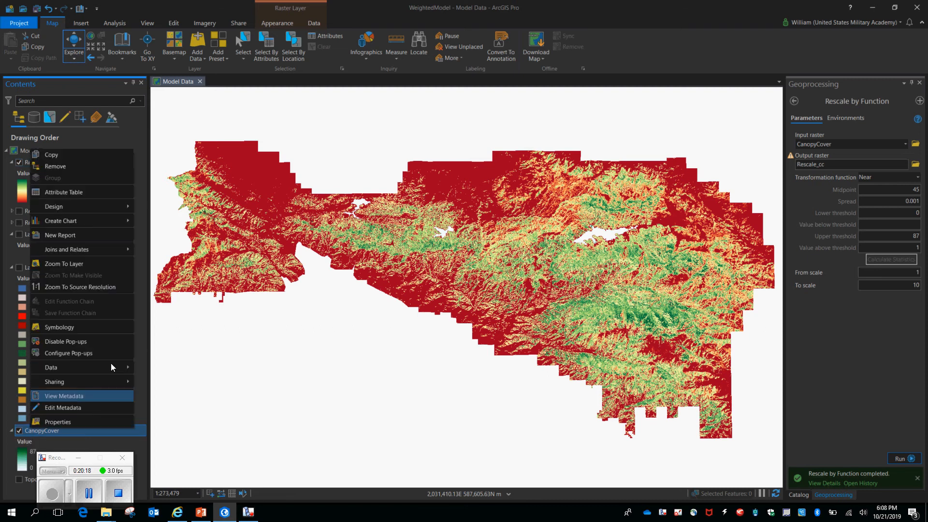
click(50, 167)
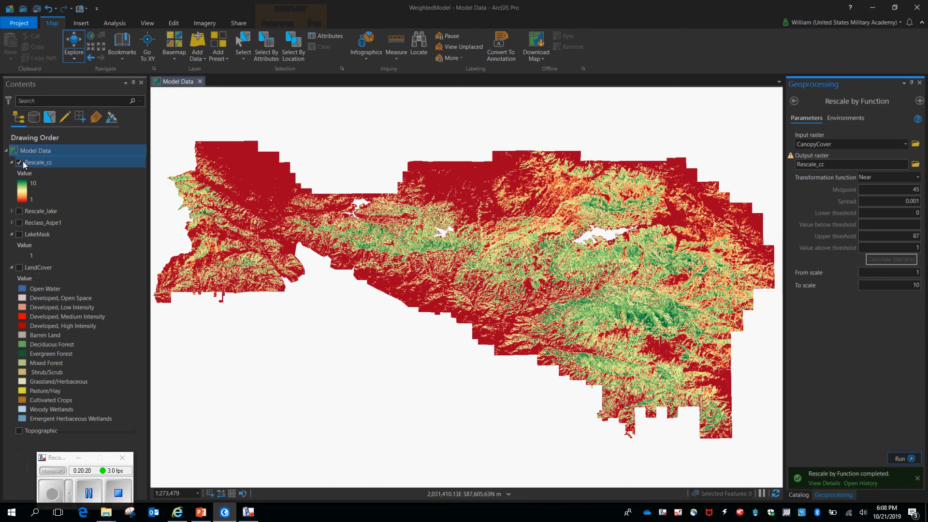
click(41, 164)
click(41, 210)
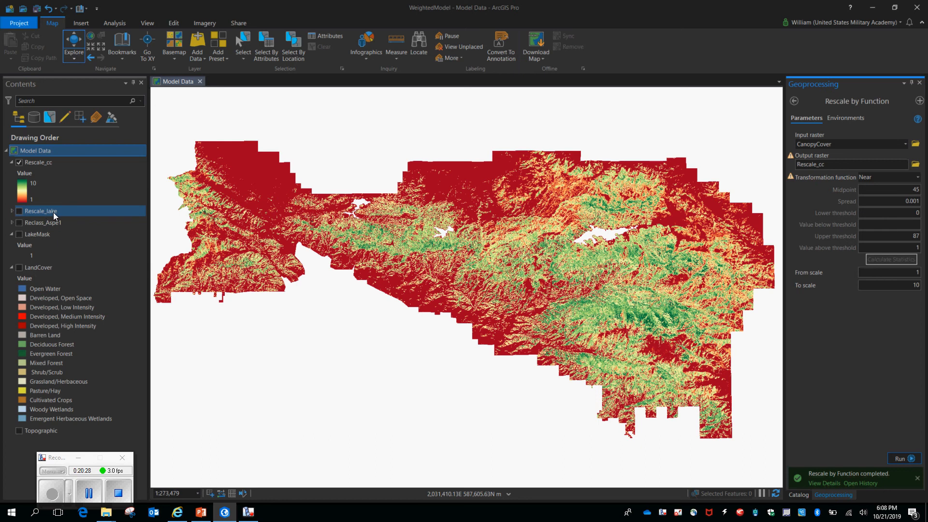
click(35, 225)
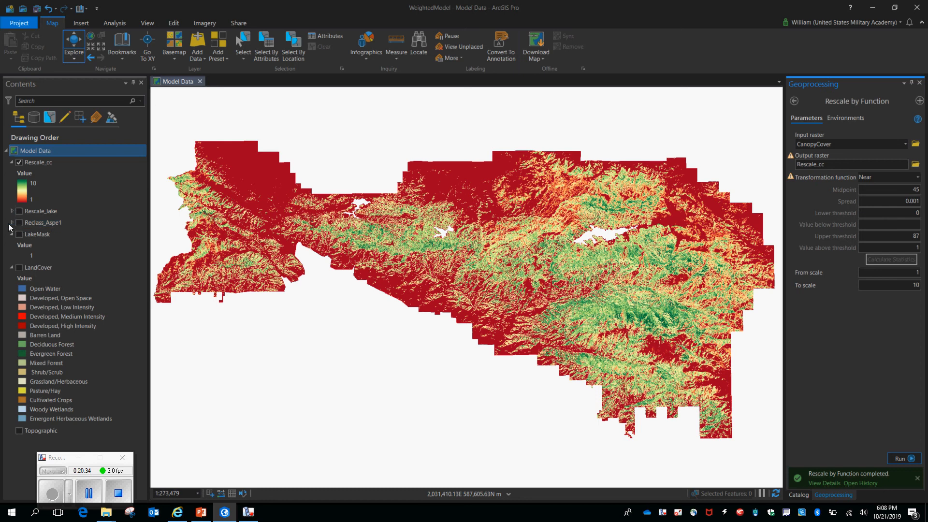
click(12, 163)
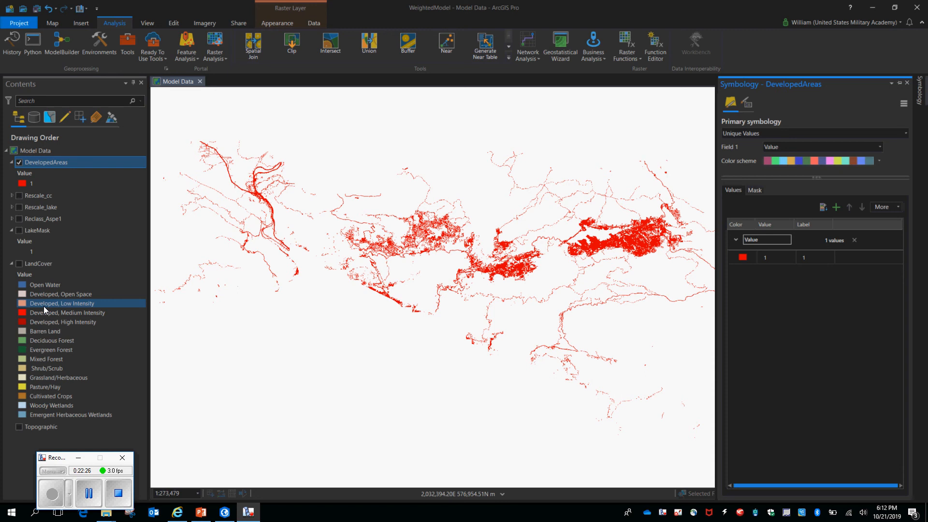
Step: Compare the DevelopedAreas raster with the LandCover layer by showing and hiding LandCover
click(19, 264)
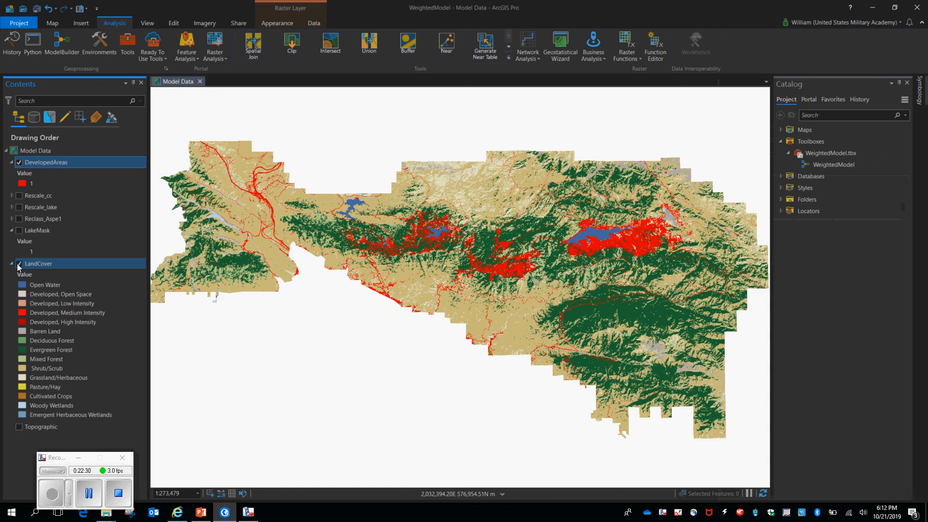
click(19, 264)
click(19, 264)
click(19, 263)
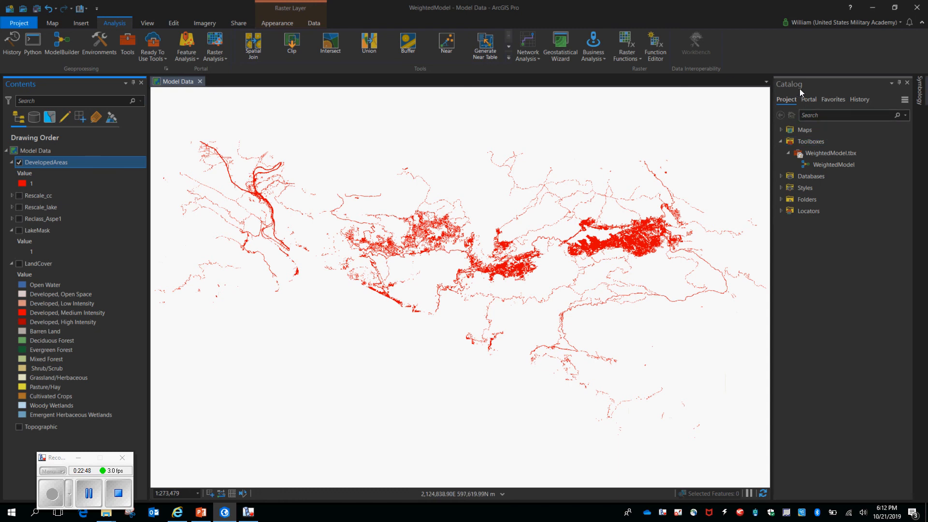
Step: Close the Catalog, open the Euclidean Distance tool and set DevelopedAreas as the source data
click(907, 83)
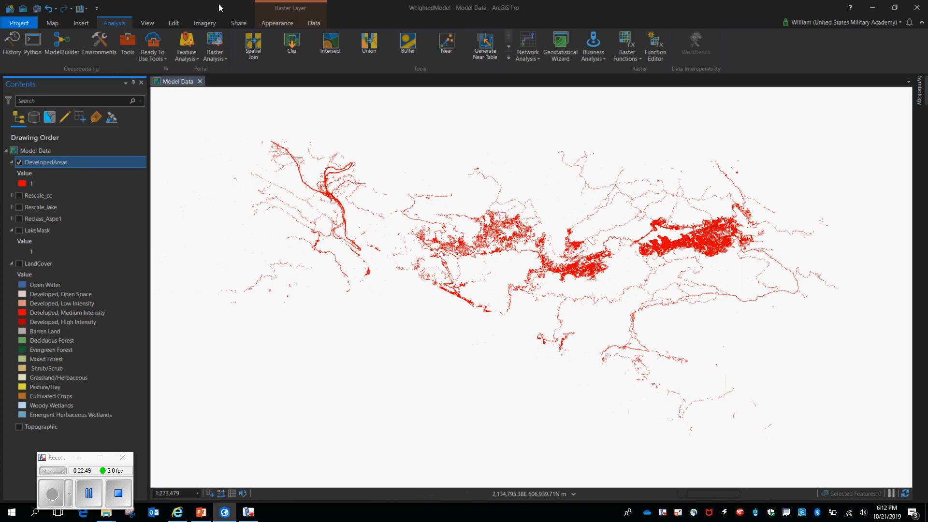
click(127, 42)
text(euc)
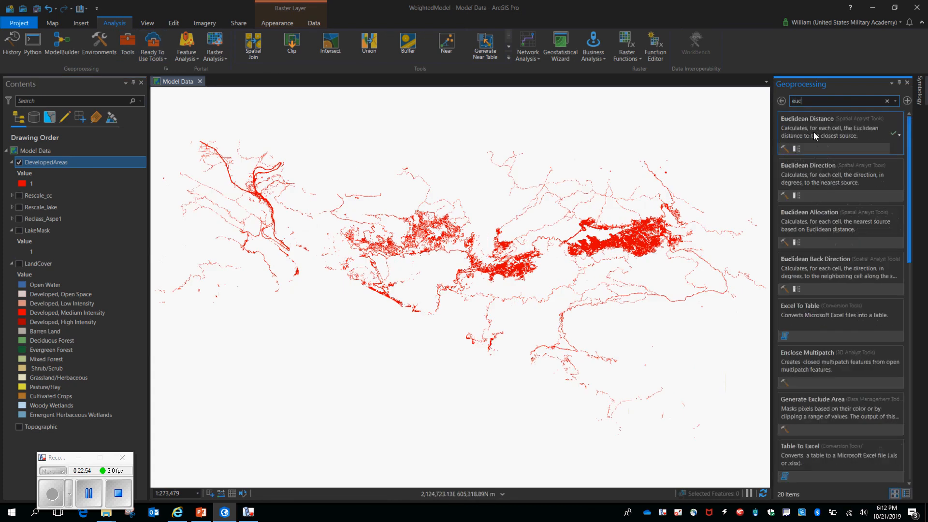
click(810, 122)
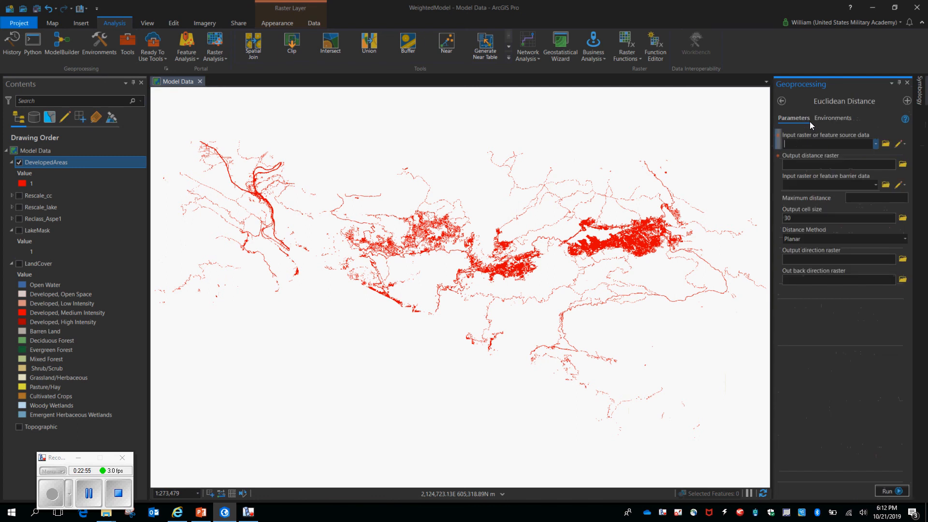
click(876, 143)
click(833, 154)
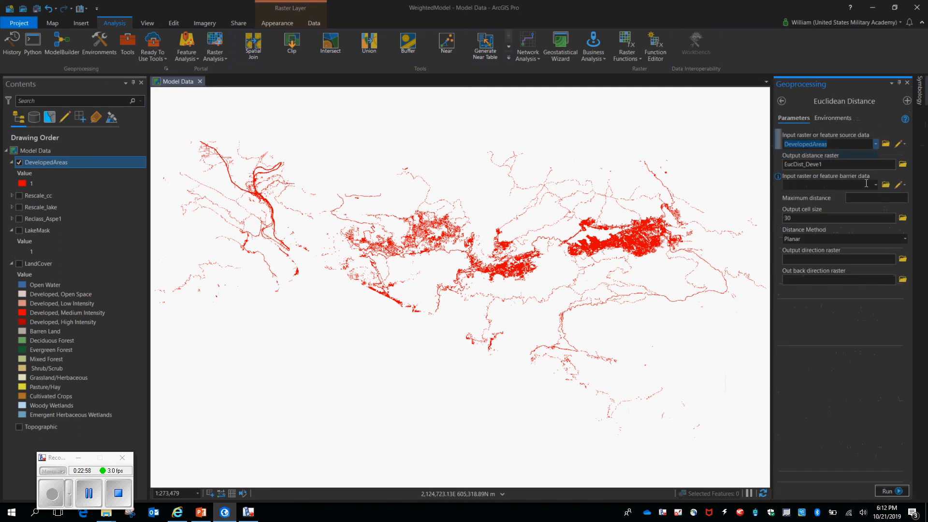
Step: Run Euclidean Distance on DevelopedAreas with output EucDist_Deve1, and move the DevelopedAreas layer above the distance raster
click(876, 185)
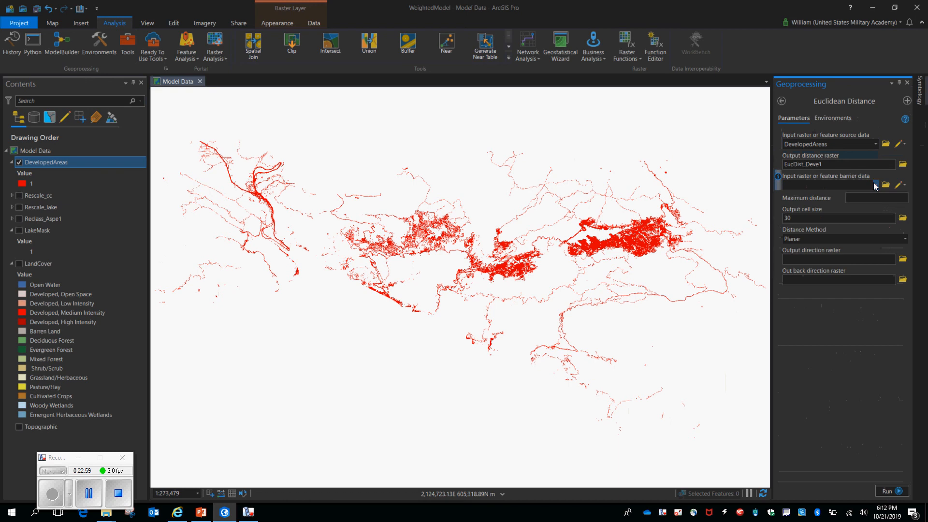
click(890, 492)
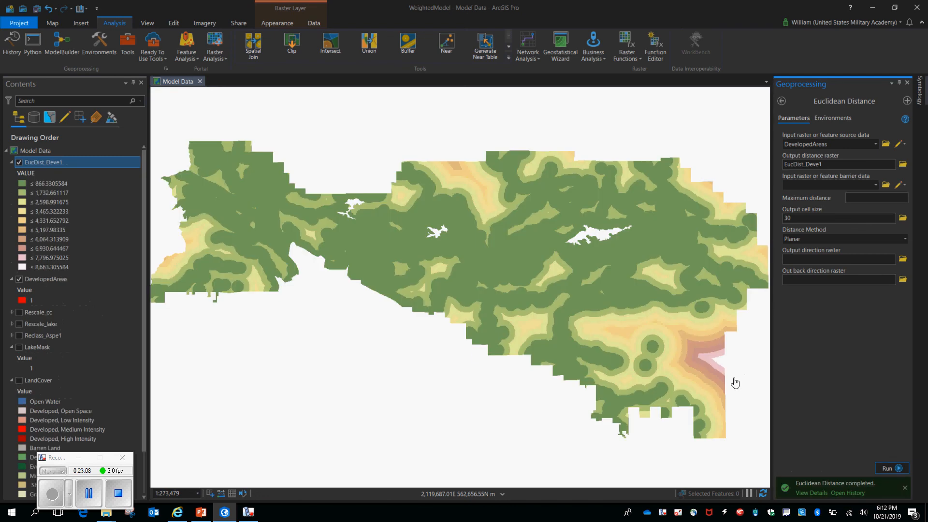
drag(68, 279, 54, 161)
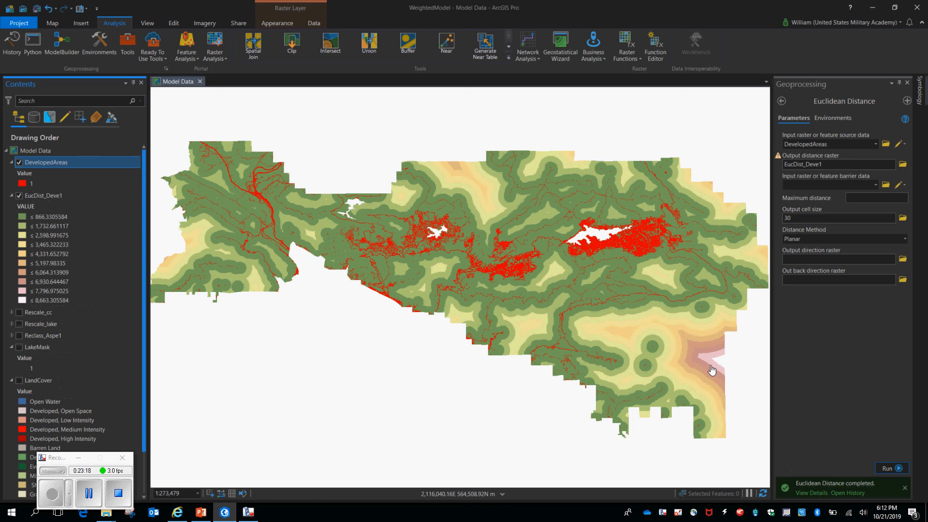
Step: Hide the DevelopedAreas layer and remove it from the map contents
click(19, 163)
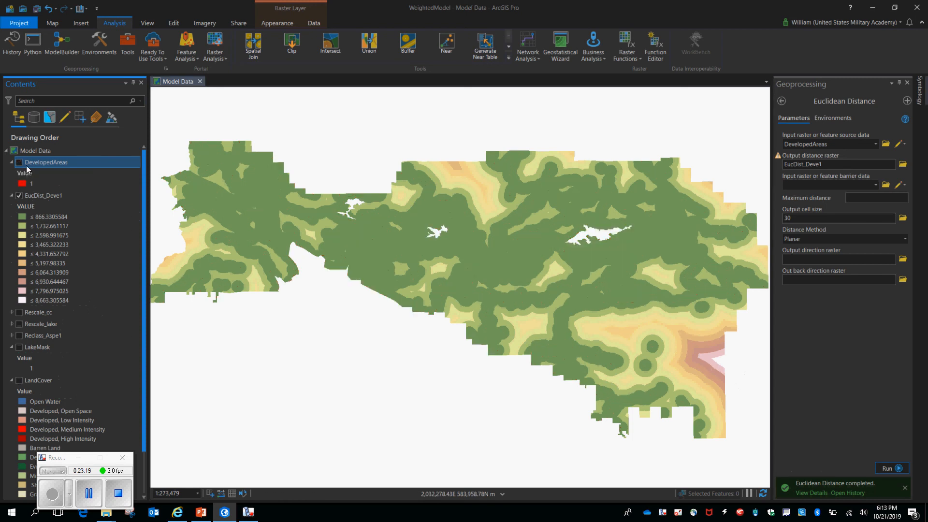
right_click(27, 166)
click(50, 182)
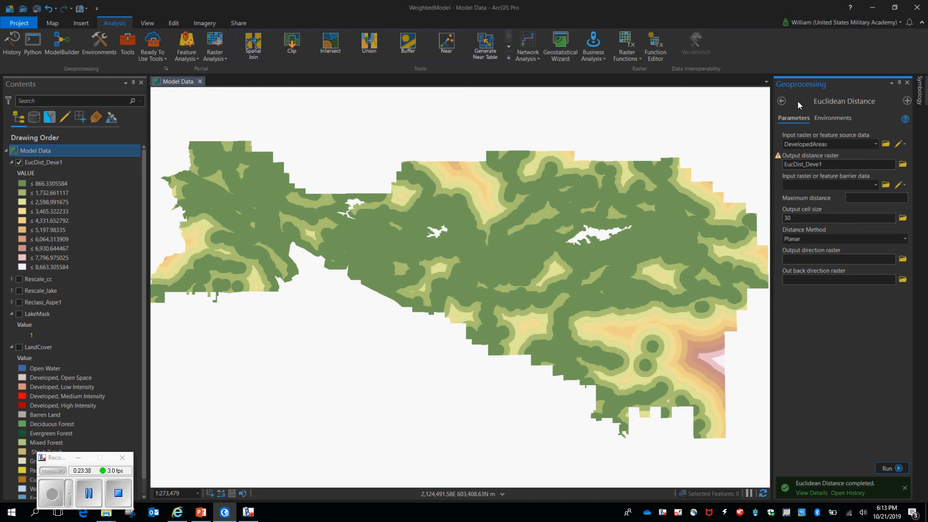
Step: Find and open the Rescale by Function tool and set EucDist_Deve1 as its input raster
click(782, 101)
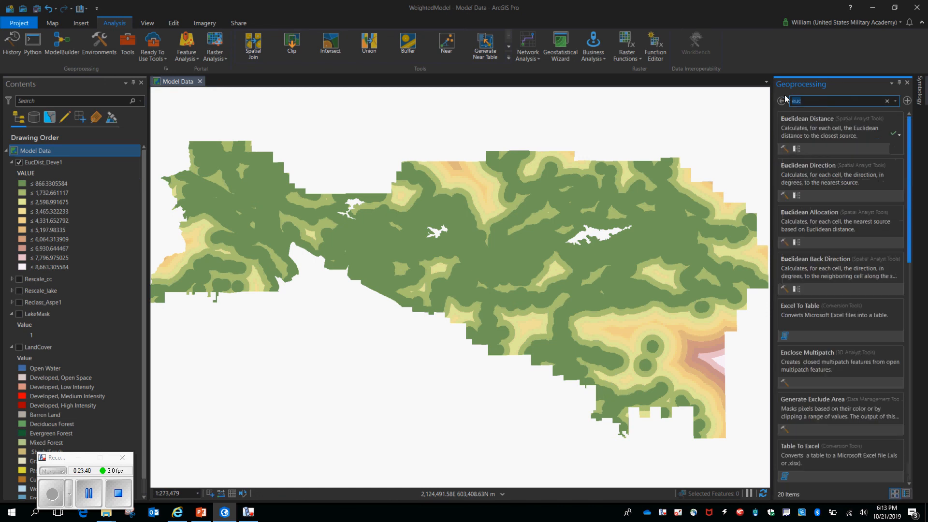
text(rescale)
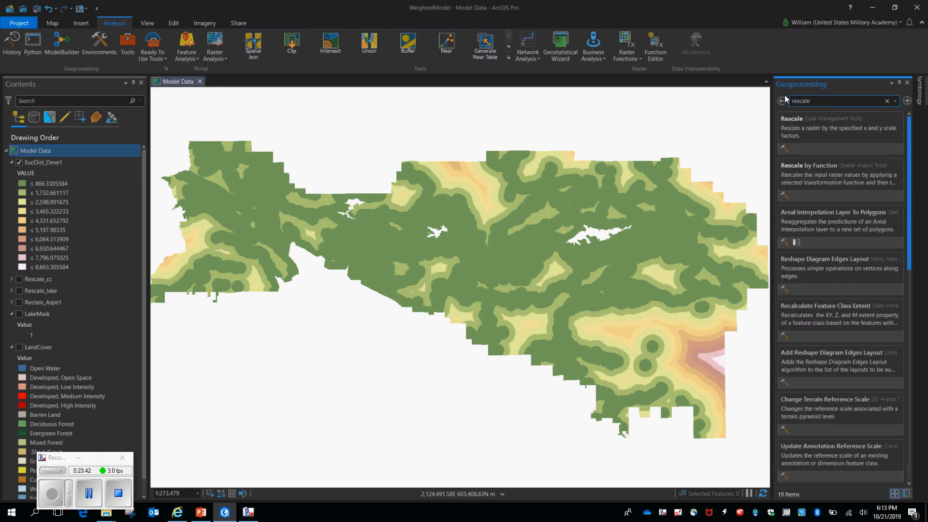
click(814, 166)
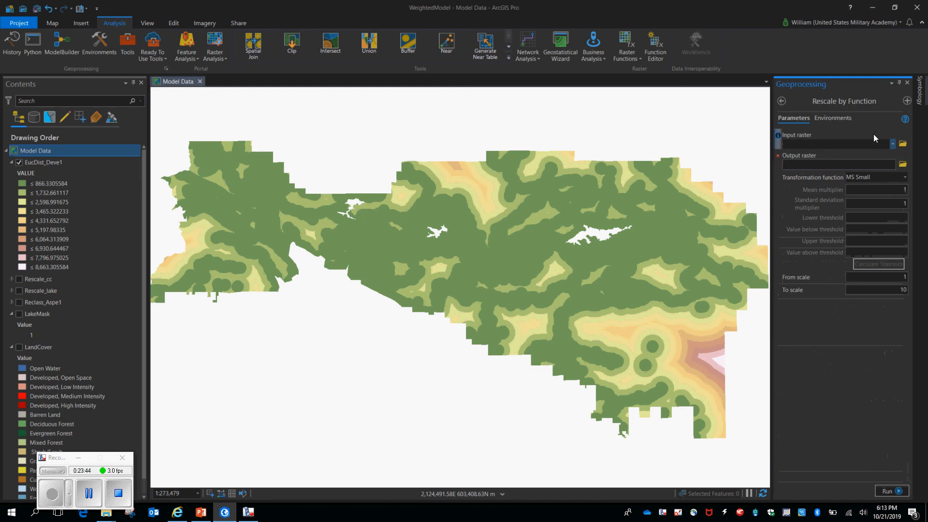
click(893, 145)
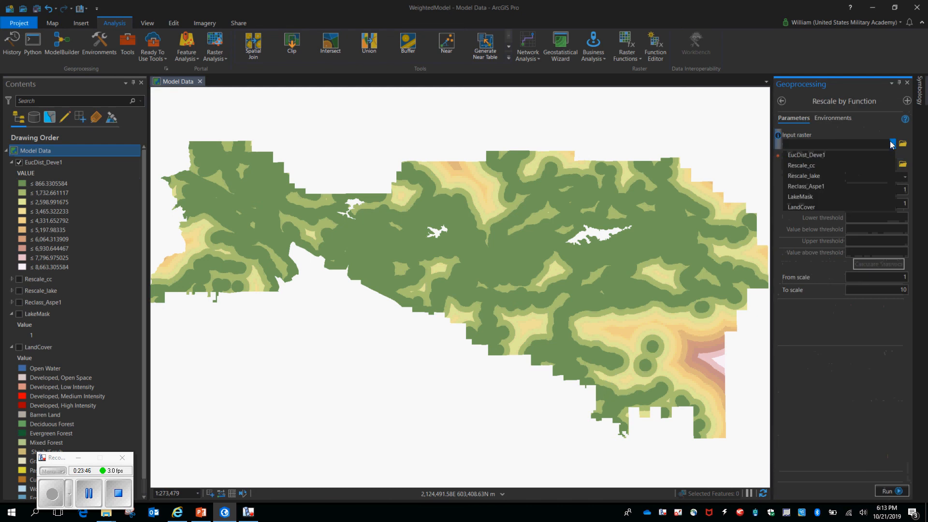
click(846, 154)
Step: Set the transformation function to Large and run the rescale from 1 to 10 with output Rescale_EucD1
click(880, 182)
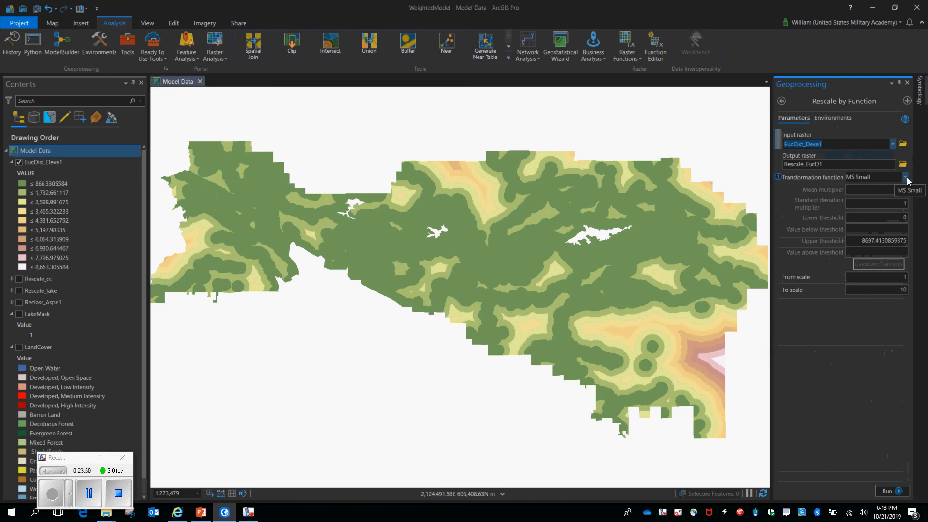
click(880, 217)
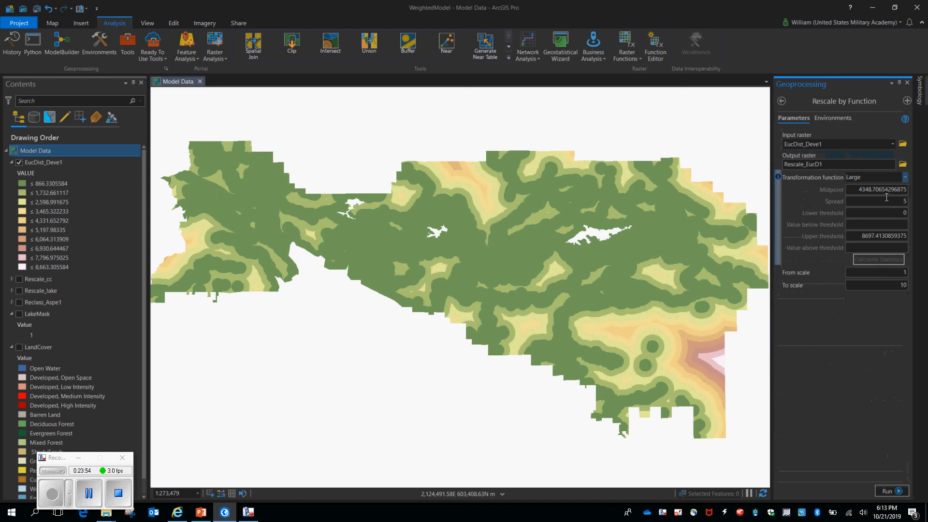
click(888, 492)
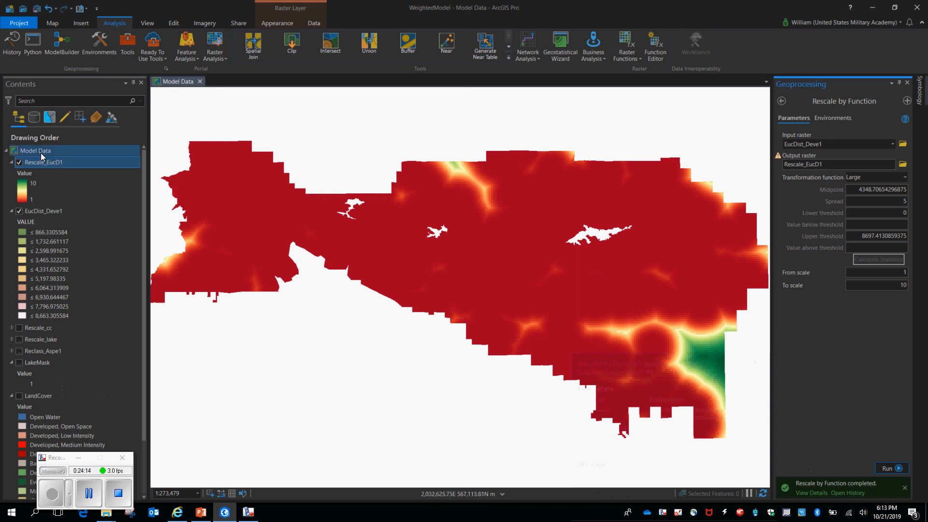
Step: Compare the Rescale_EucD1 raster with EucDist_Deve1 by showing and hiding the rescaled layer
click(19, 163)
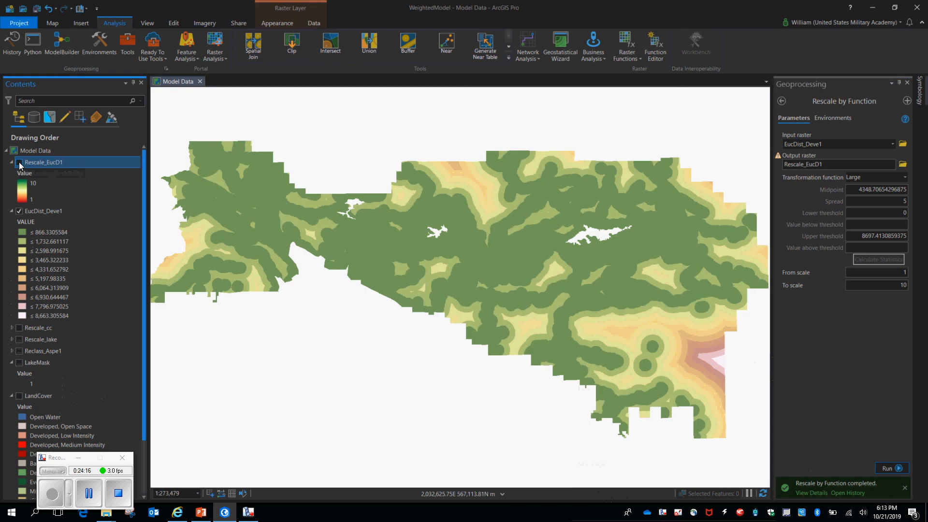
click(20, 163)
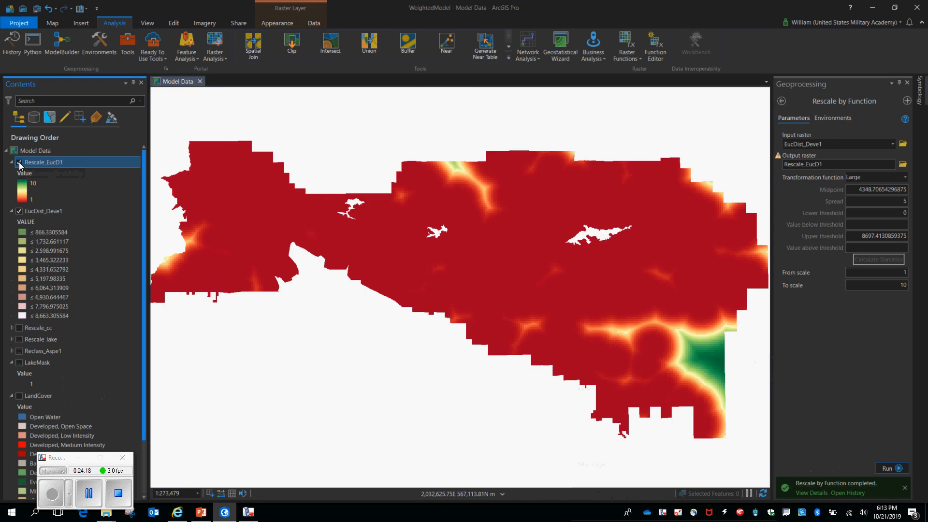
click(20, 163)
click(20, 163)
click(20, 163)
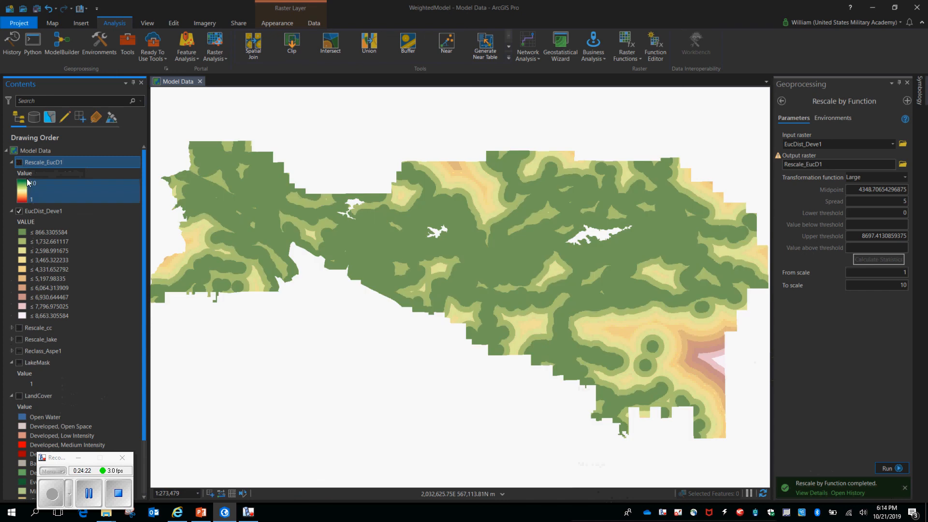
click(20, 163)
Step: Remove the EucDist_Deve1 and LandCover layers from the map contents
click(19, 211)
right_click(31, 213)
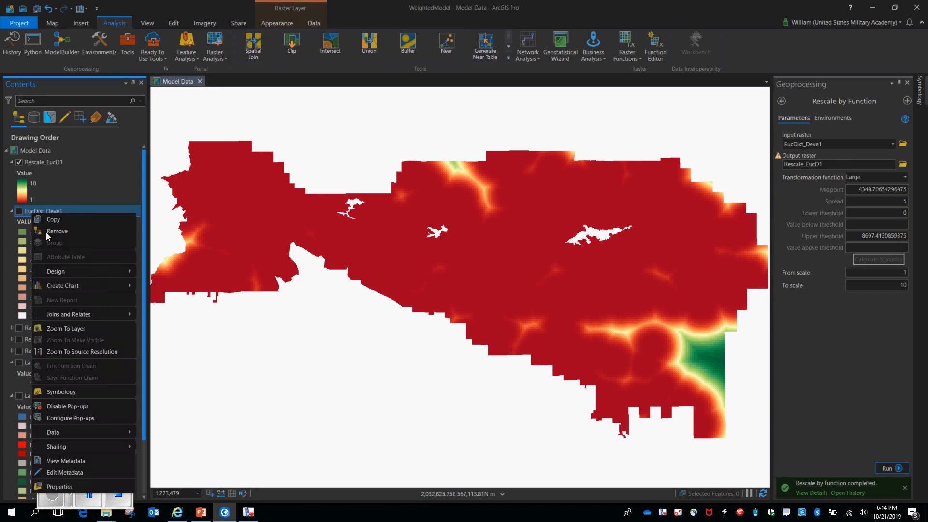
click(46, 232)
right_click(30, 279)
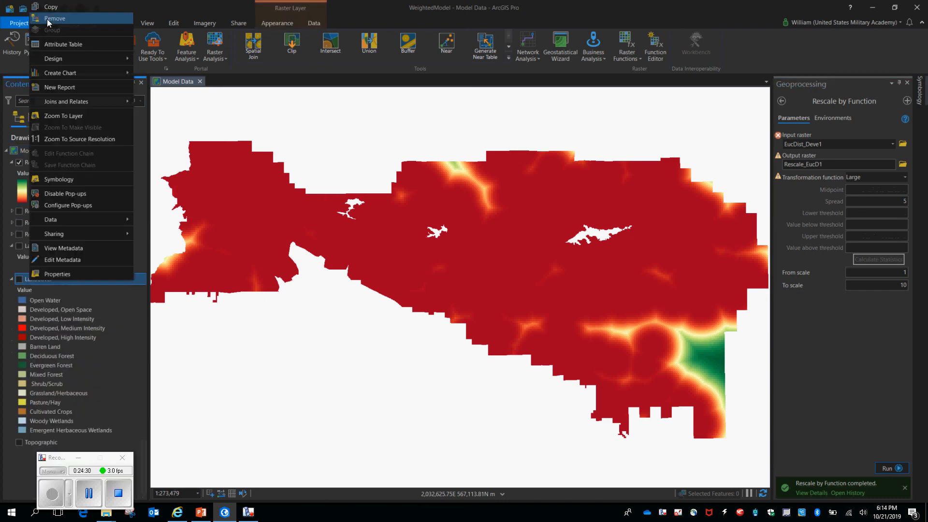
click(48, 18)
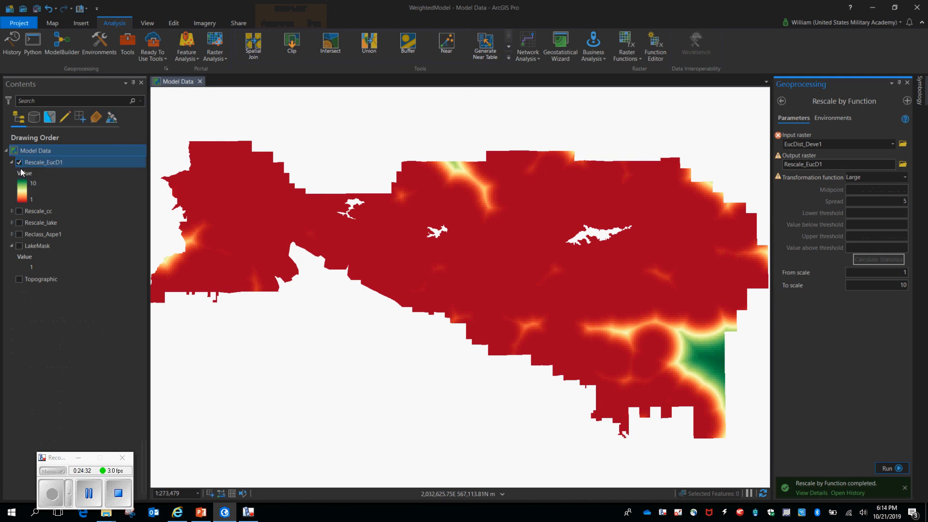
Step: Expand the legends of the Rescale_cc, Rescale_lake and Reclass_Aspe1 layers
click(11, 210)
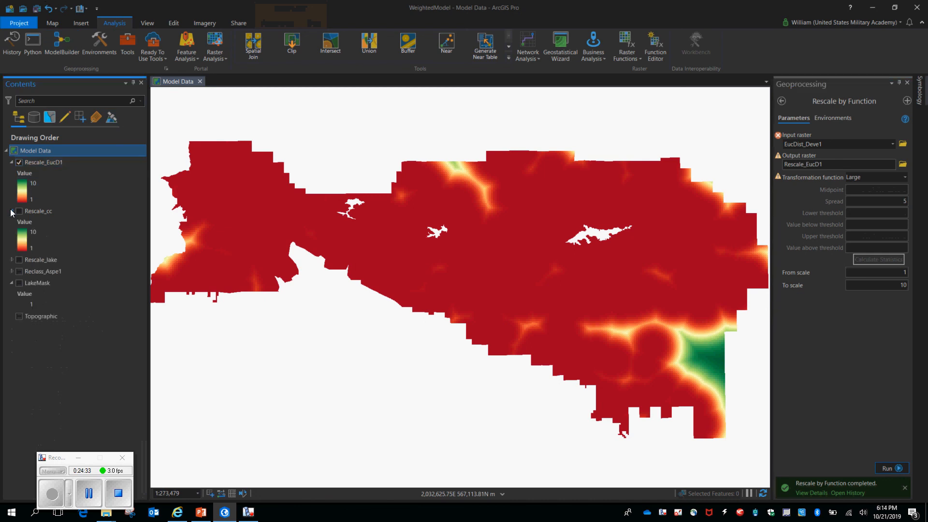
click(11, 260)
click(12, 309)
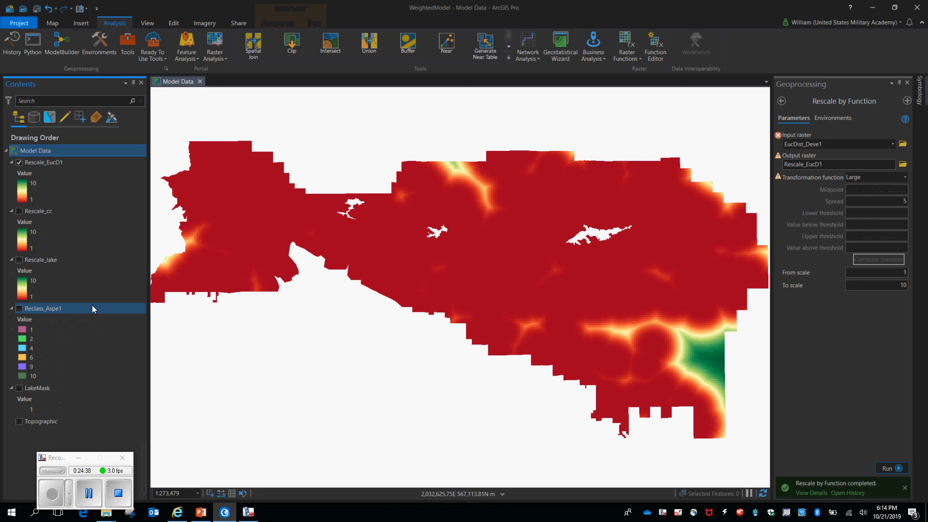
Step: Show the Rescale_cc, Rescale_lake and Reclass_Aspe1 layers beneath Rescale_EucD1 for a comparison at individual cell level
scroll(447, 234, up, 3)
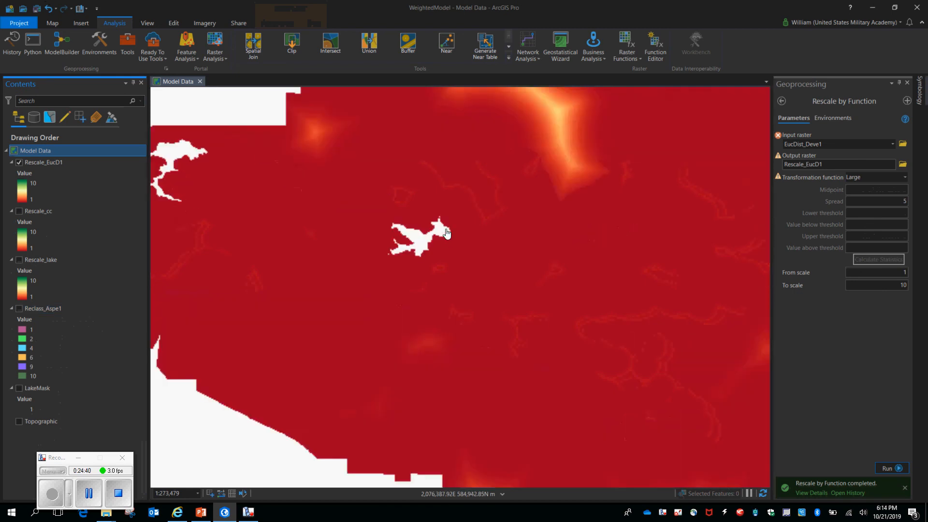
scroll(448, 234, up, 3)
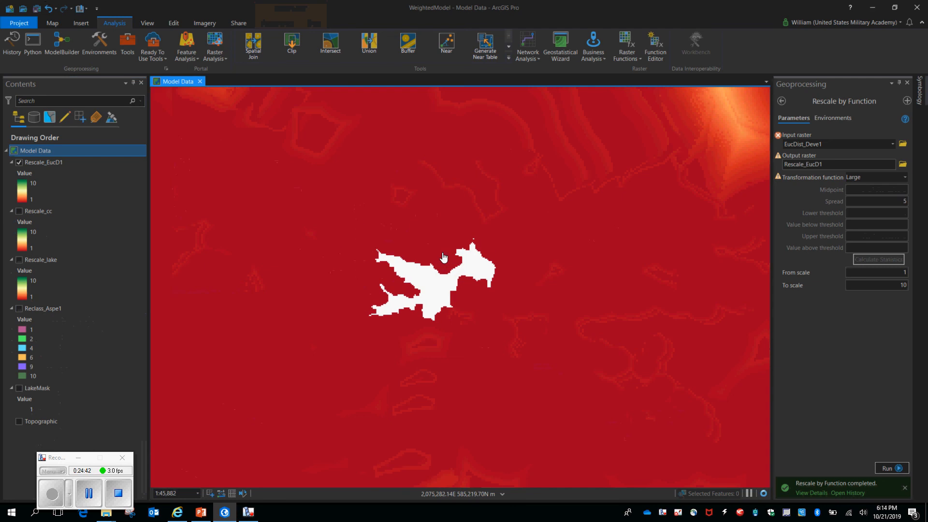
scroll(406, 235, up, 3)
scroll(407, 234, up, 3)
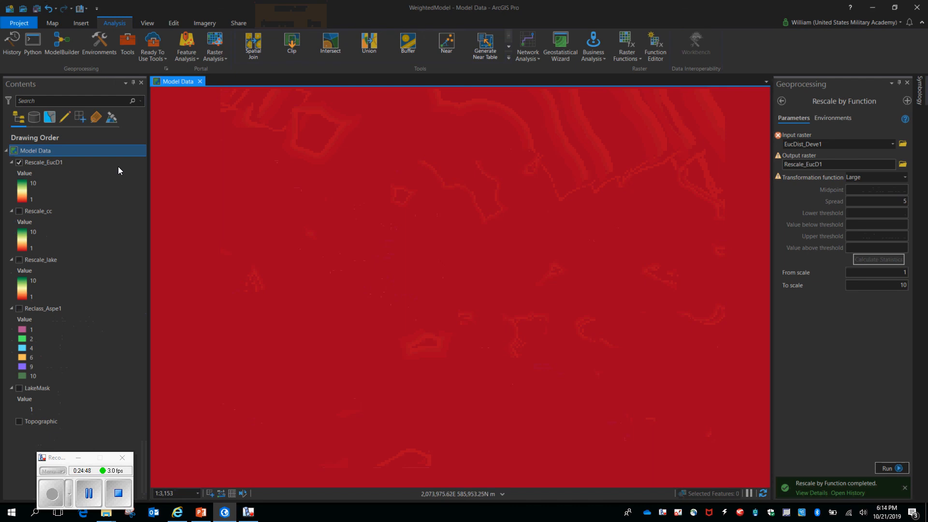
click(36, 165)
click(31, 198)
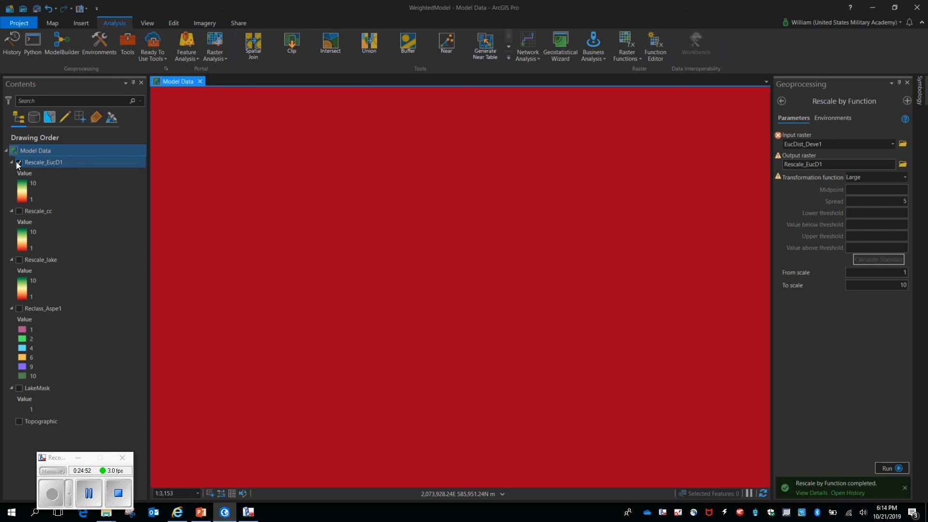
click(20, 214)
click(19, 211)
click(20, 261)
click(19, 309)
click(19, 163)
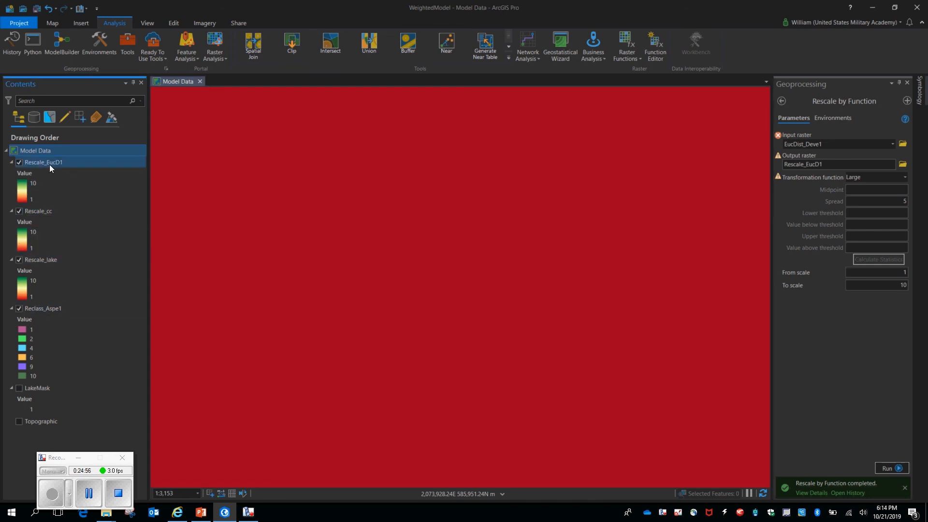
Step: Examine the cell values of each suitability raster by hiding Rescale_EucD1, Rescale_cc, Rescale_lake and Reclass_Aspe1 one after another
click(20, 163)
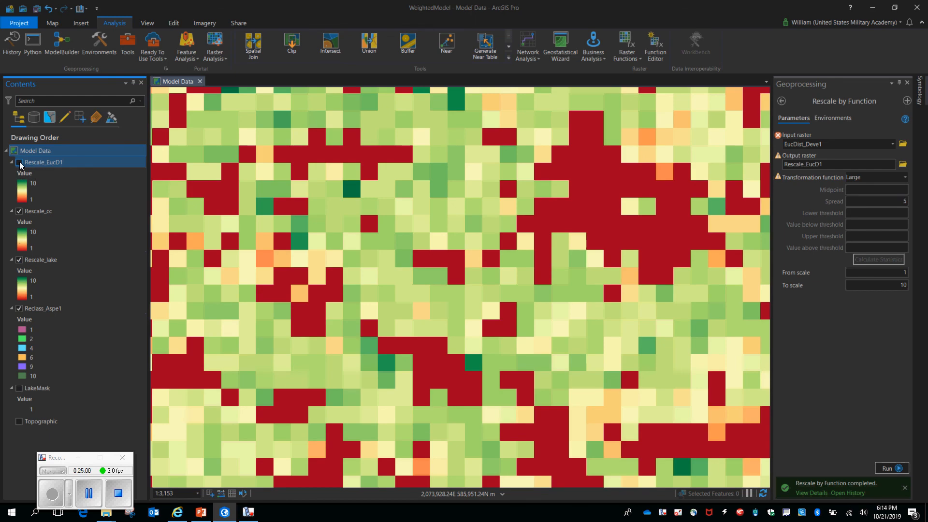
click(33, 200)
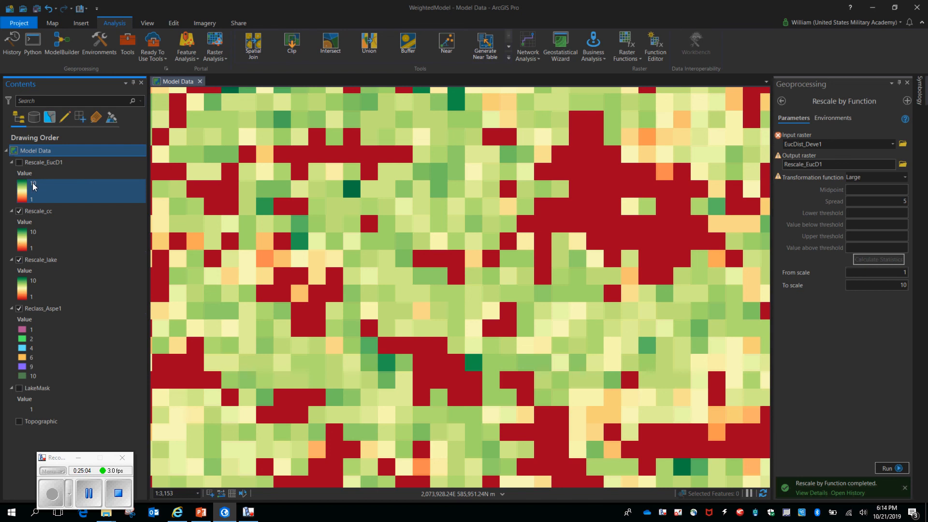
click(41, 166)
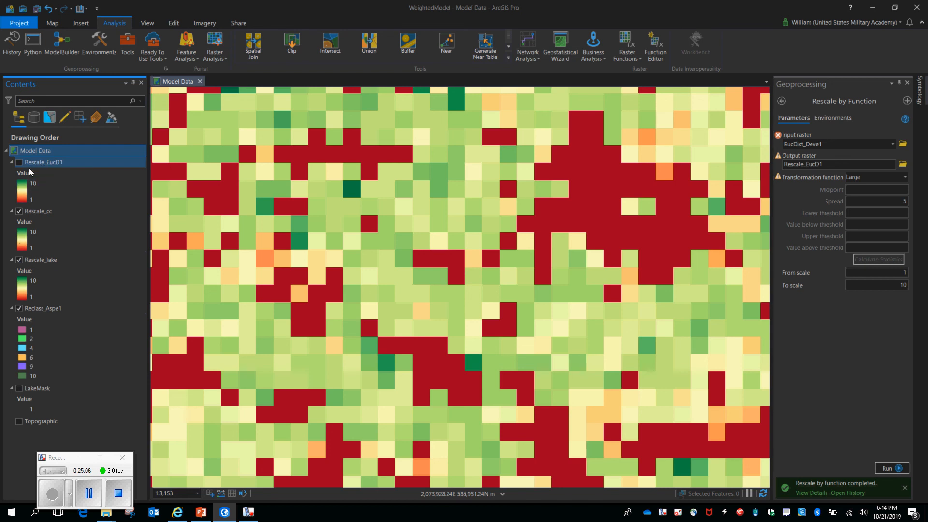
click(42, 211)
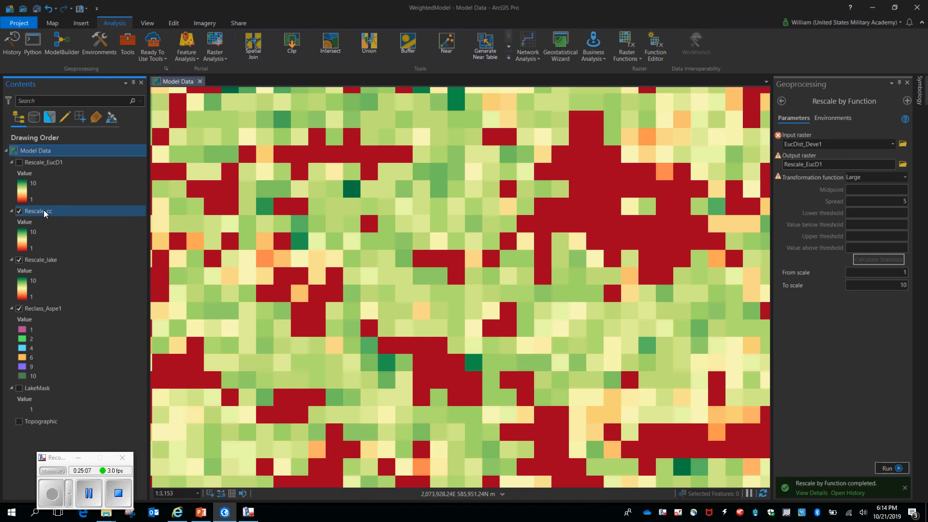
click(19, 212)
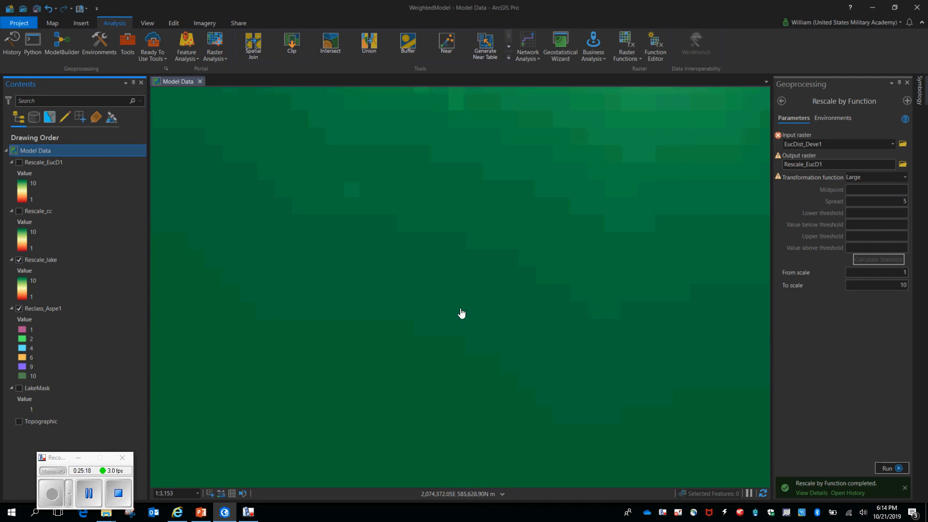
click(18, 259)
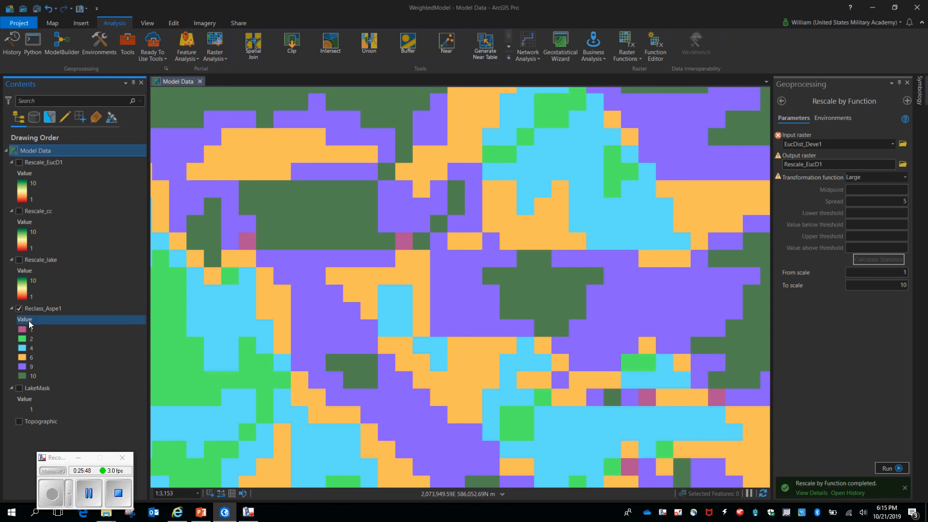
click(19, 308)
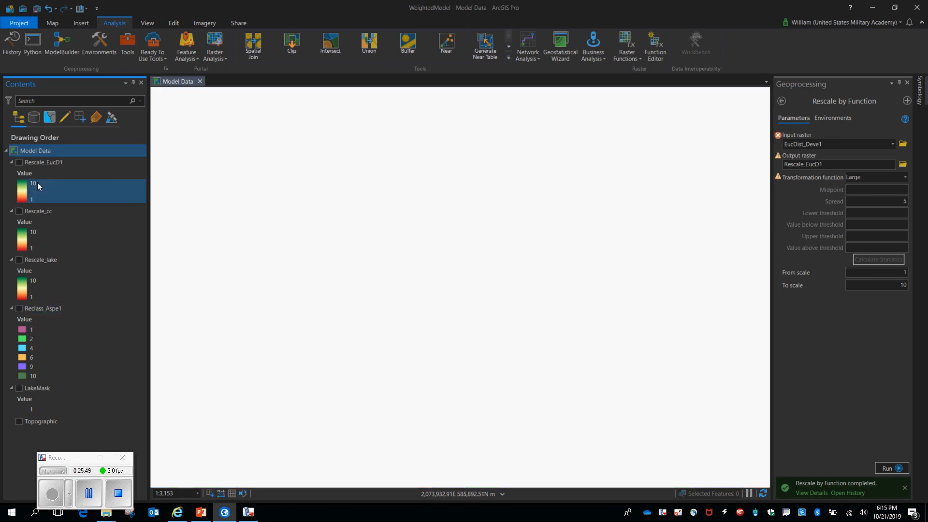
Step: Leave the Rescale by Function tool and search the geoprocessing tools for Raster Calculator
click(834, 144)
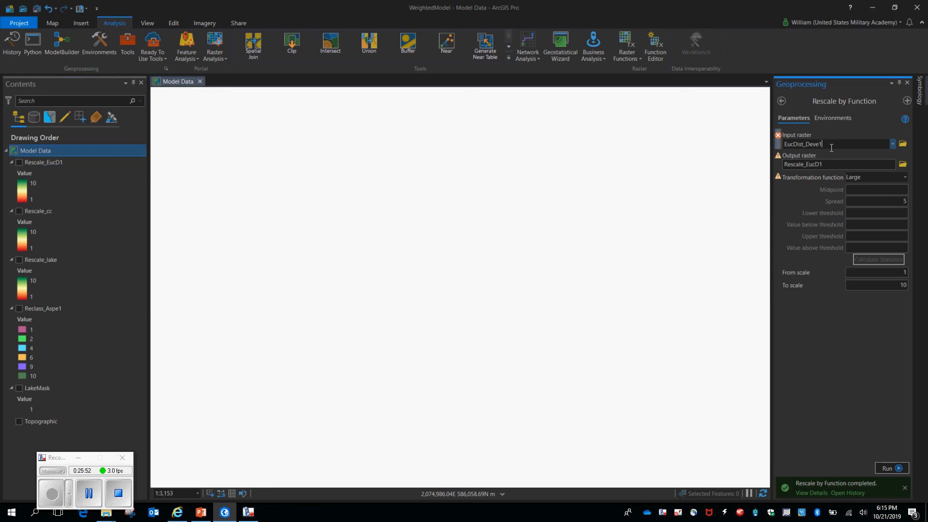
click(782, 102)
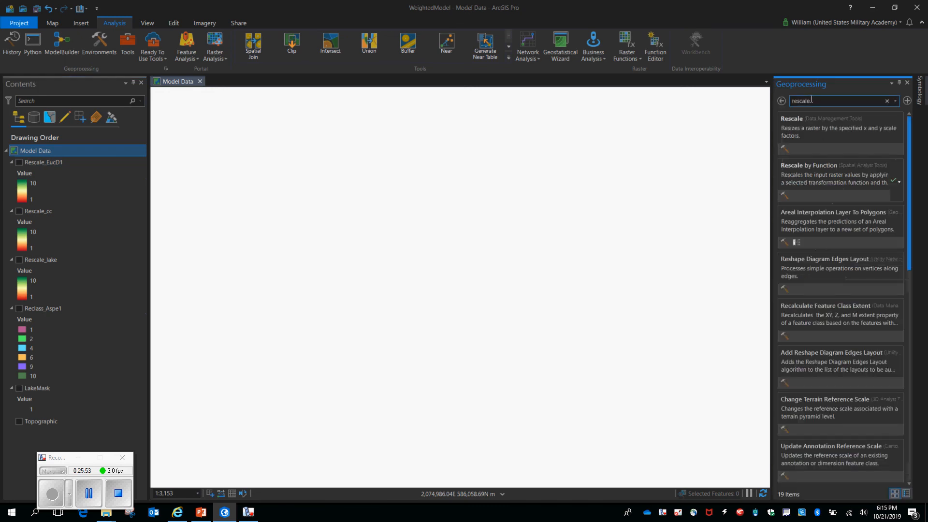
double_click(822, 100)
text(rASTER CAL)
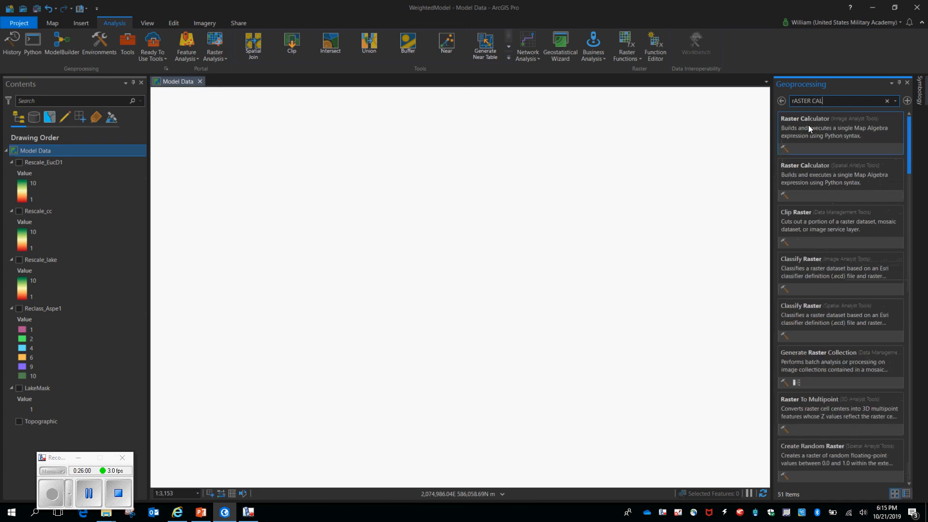
Step: Build a Raster Calculator expression that adds Rescale_EucD1, Rescale_cc, Rescale_lake and Reclass_Aspe1
click(808, 120)
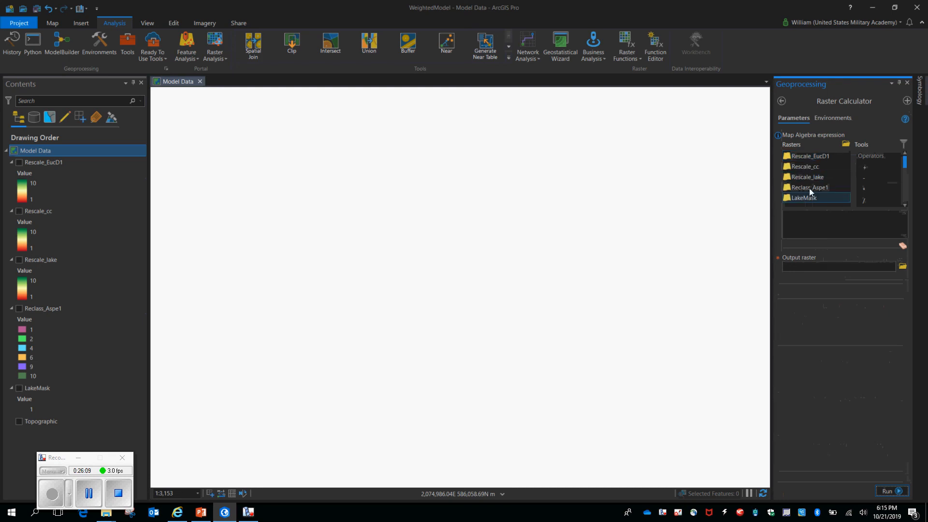
double_click(797, 157)
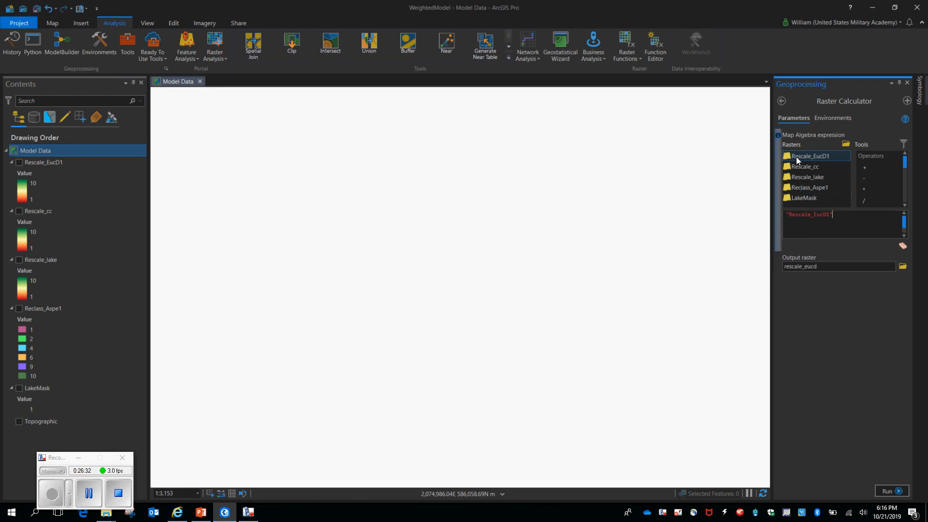
double_click(870, 166)
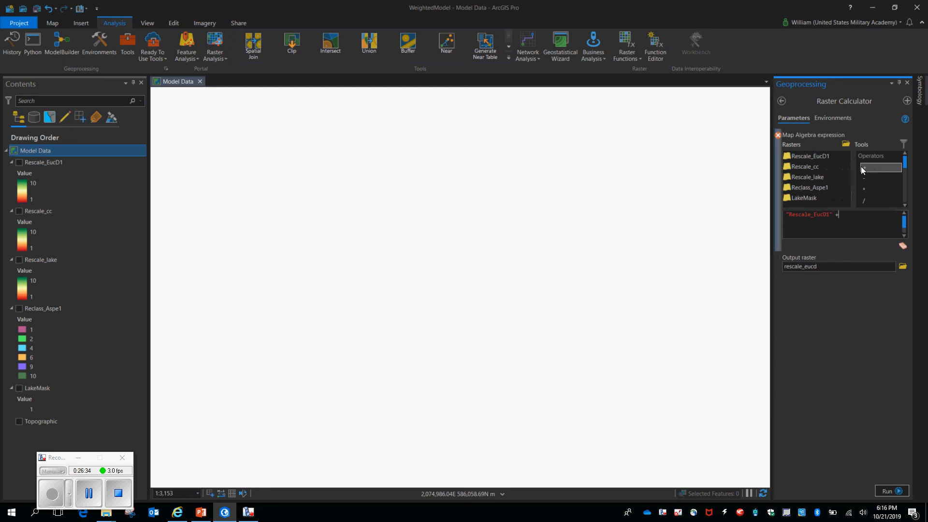
double_click(810, 169)
double_click(871, 165)
double_click(809, 177)
double_click(872, 166)
double_click(819, 188)
double_click(871, 166)
Step: Name the output raster rescale_eucd_add and run the sum without the trailing plus operator
click(834, 266)
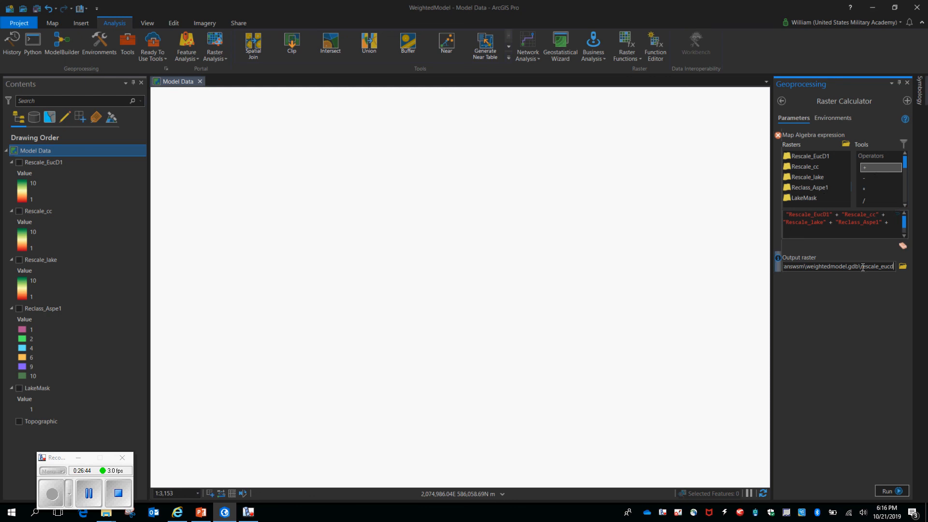
text(_eucd_add)
click(892, 492)
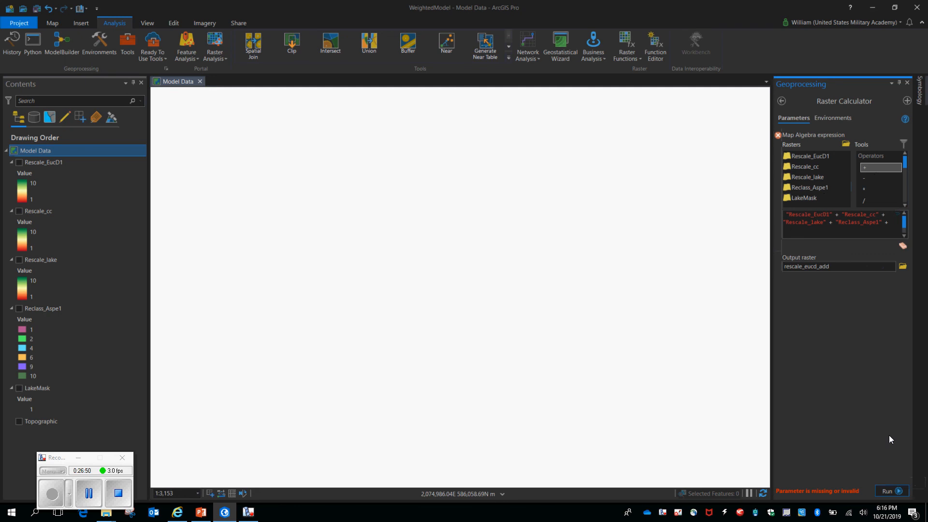
click(892, 223)
key(BackSpace)
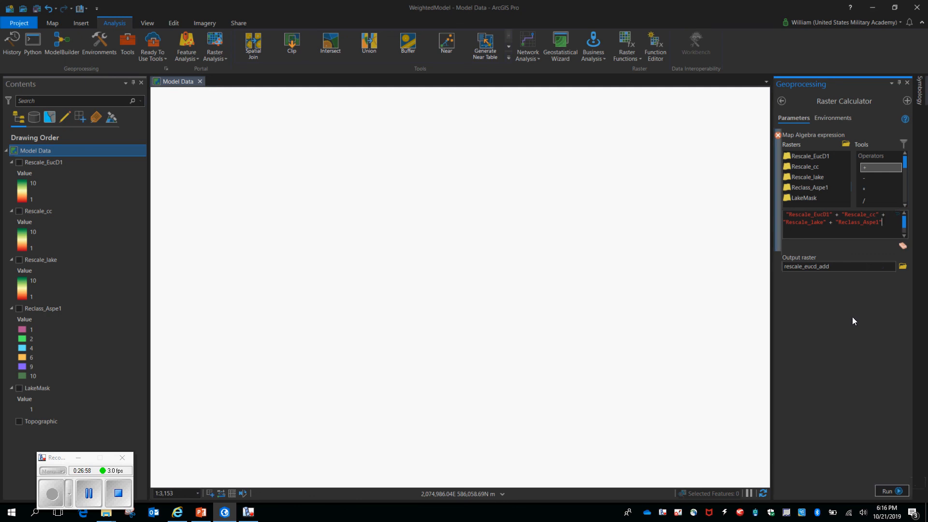
click(889, 491)
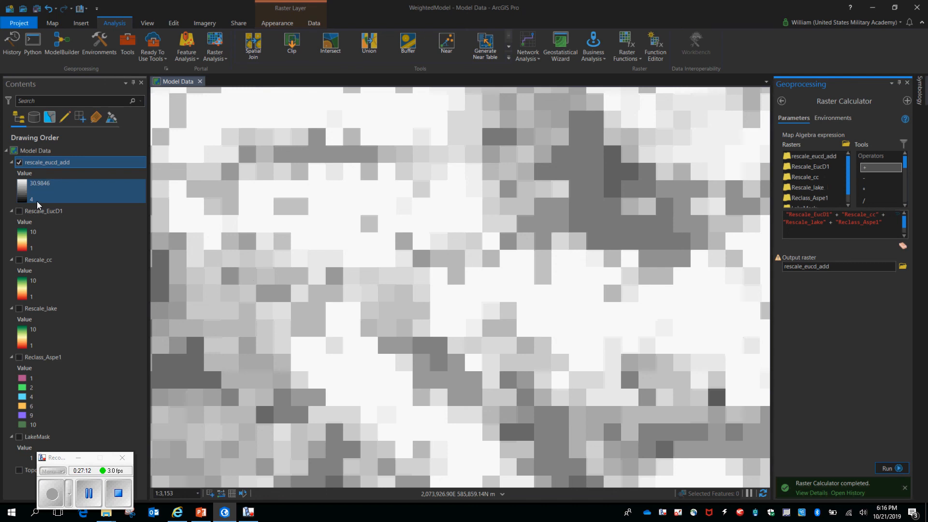
Step: Weight the first two rasters in the expression, multiplying Rescale_EucD1 by .5 and Rescale_cc by .1, each in parentheses
scroll(497, 358, down, 8)
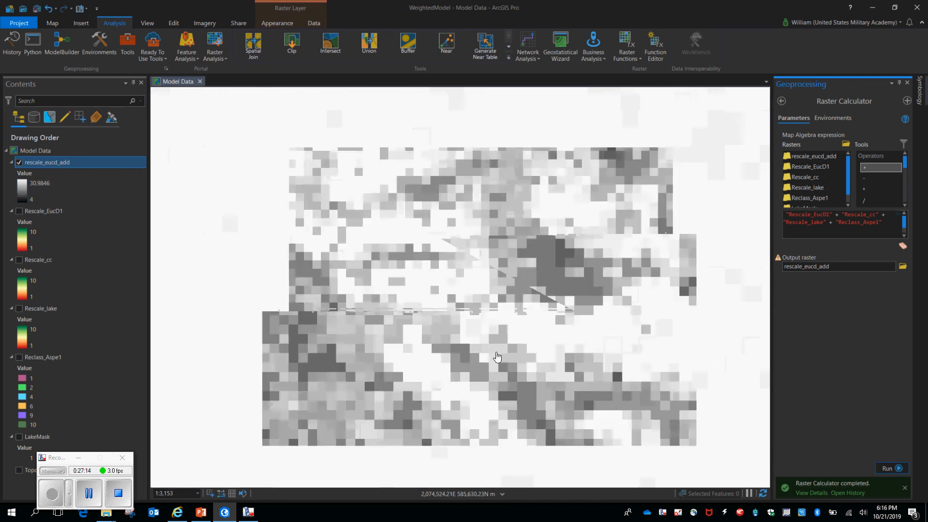
scroll(498, 357, down, 5)
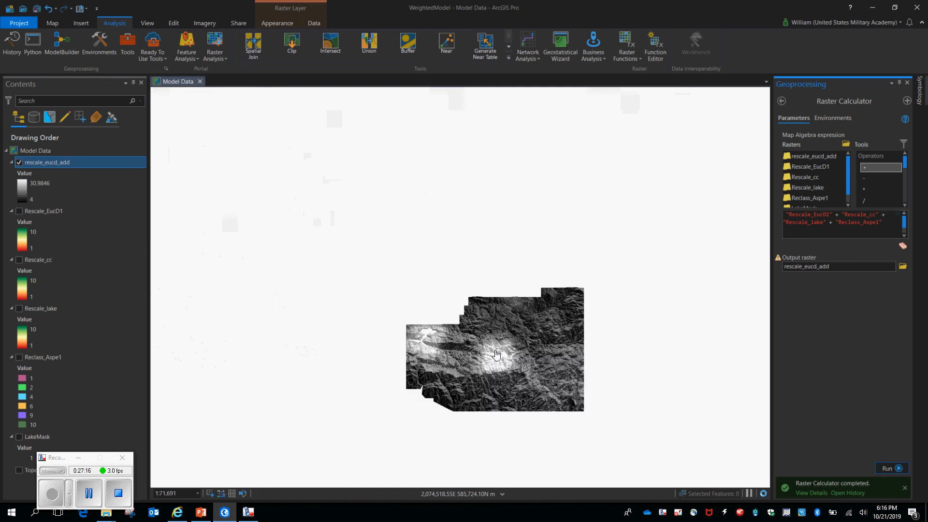
scroll(496, 352, up, 2)
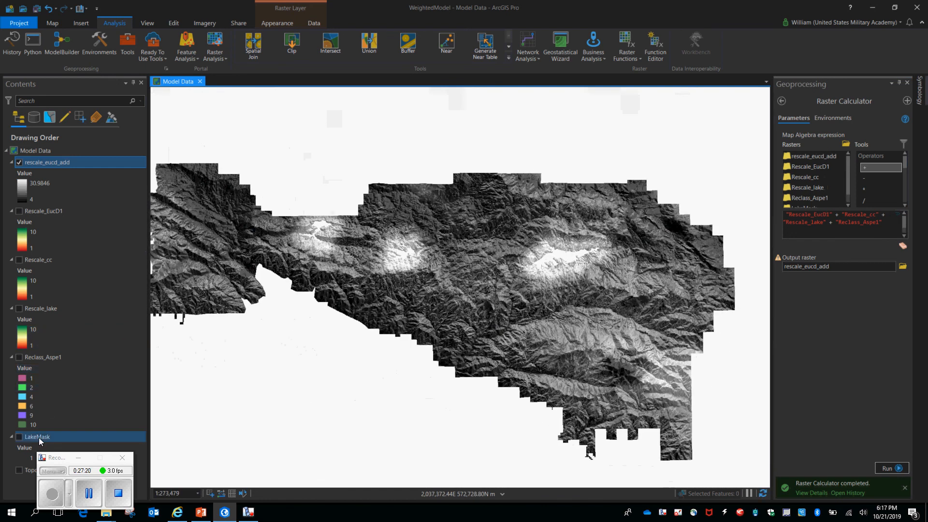
drag(425, 303, 471, 305)
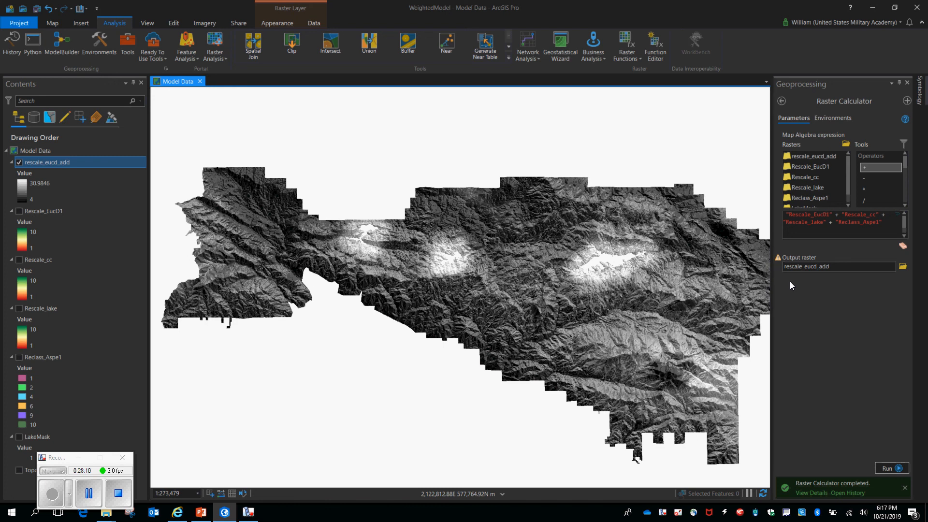
click(788, 215)
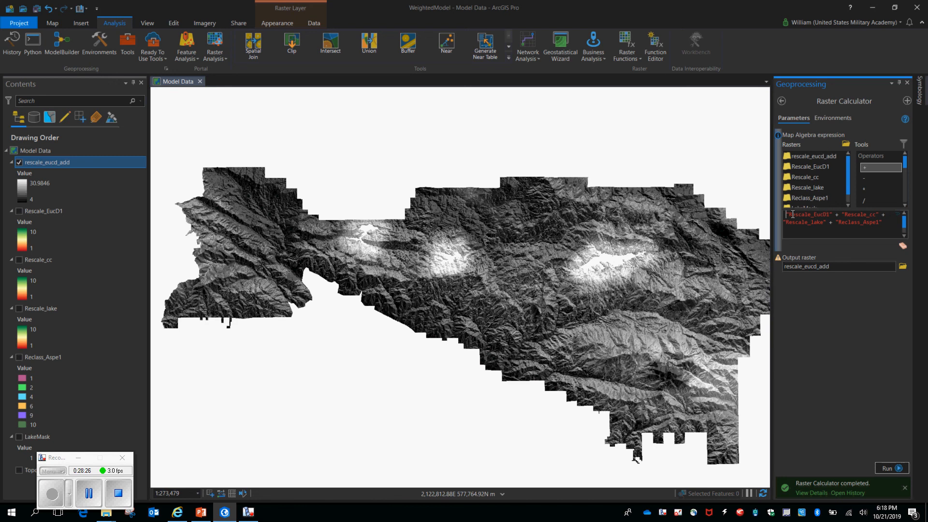
text((.5*)
click(850, 217)
text())
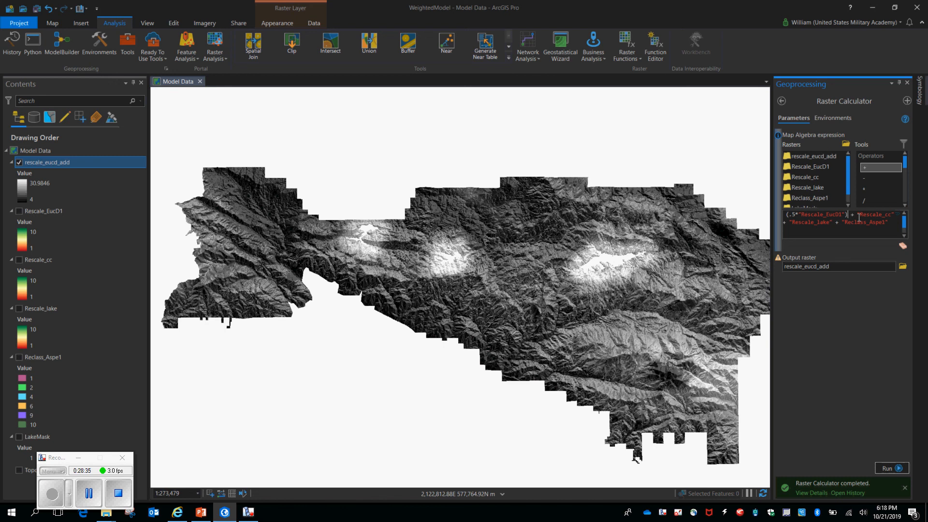
click(856, 215)
text(.1*)
click(837, 222)
text())
Step: Weight the remaining two rasters in the expression, multiplying Rescale_lake and Reclass_Aspe1 each by .2 within parentheses
click(789, 222)
text(()
click(842, 222)
text(.2)
text(()
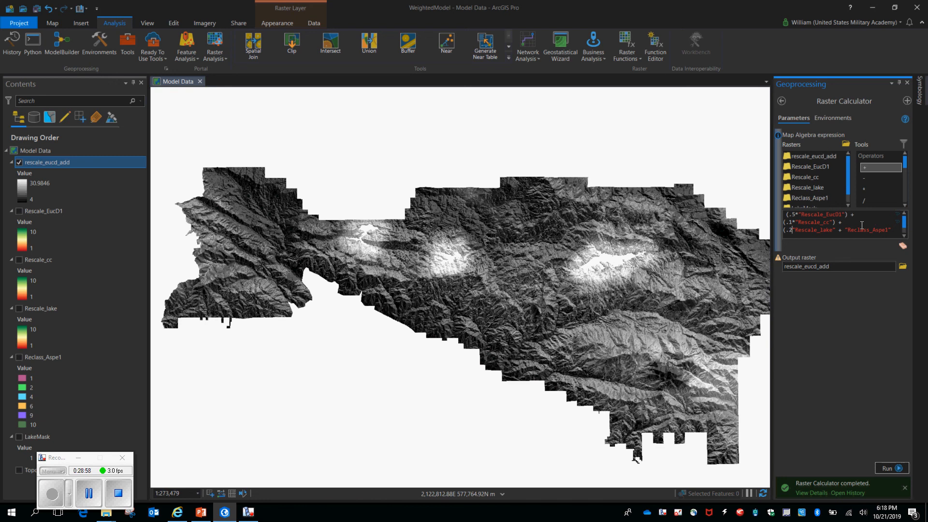
text(*)
text( ))
click(798, 221)
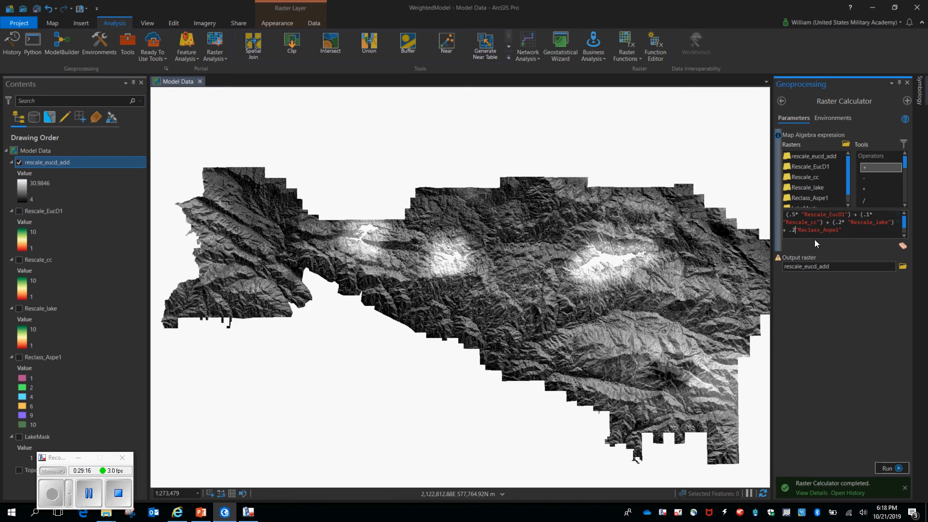
click(790, 231)
text(()
click(861, 230)
text())
Step: Rename the output raster rescale_eucd_perc and run the weighted calculation
click(846, 267)
key(BackSpace)
key(BackSpace)
key(BackSpace)
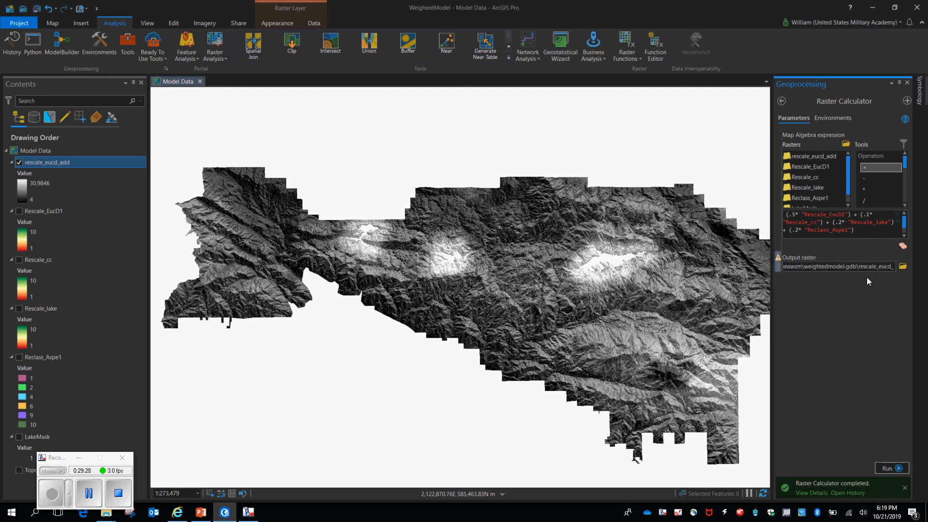
text(perc)
mouse_move(779, 259)
click(889, 468)
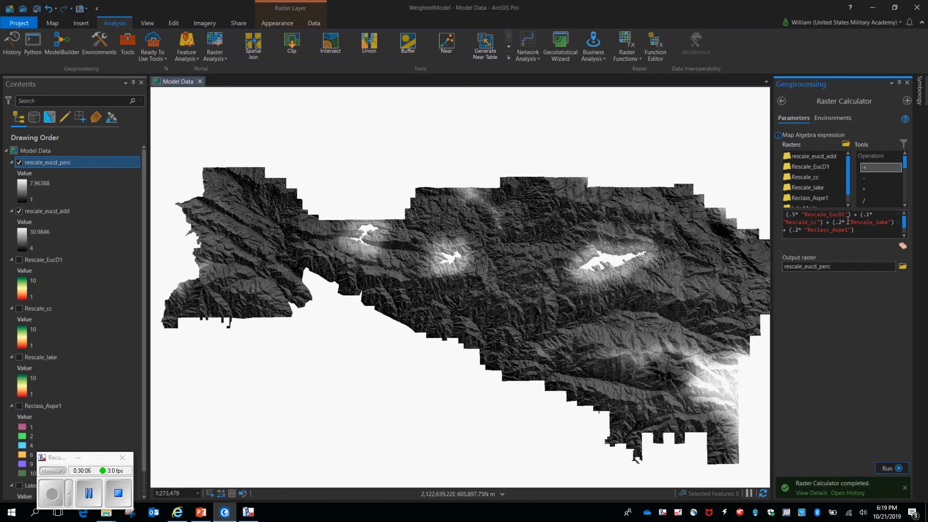
Step: Compare the value ranges and map patterns of rescale_eucd_perc and rescale_eucd_add by hiding and showing the weighted layer
click(57, 192)
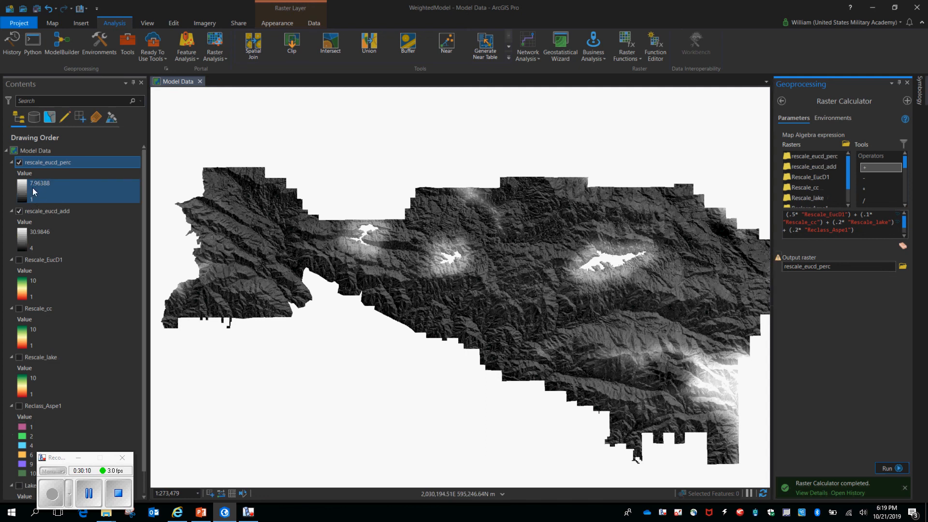
click(39, 233)
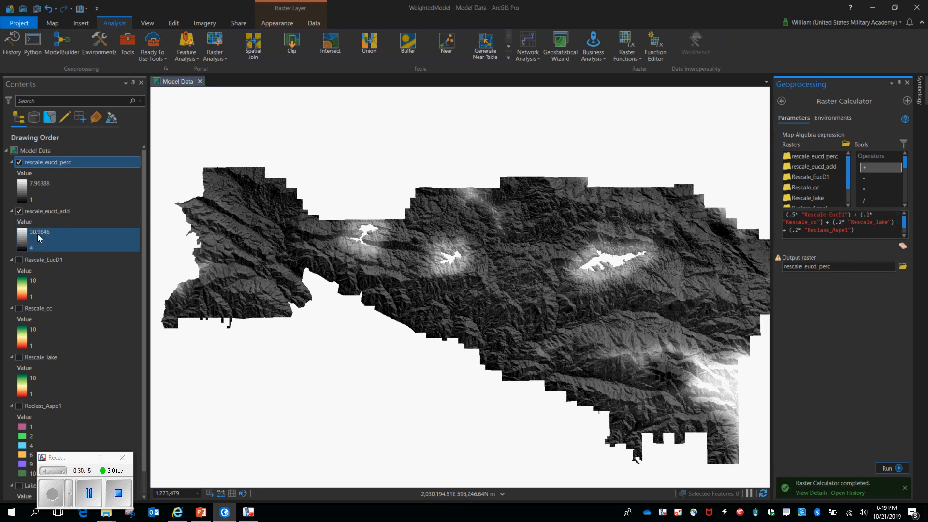
click(53, 194)
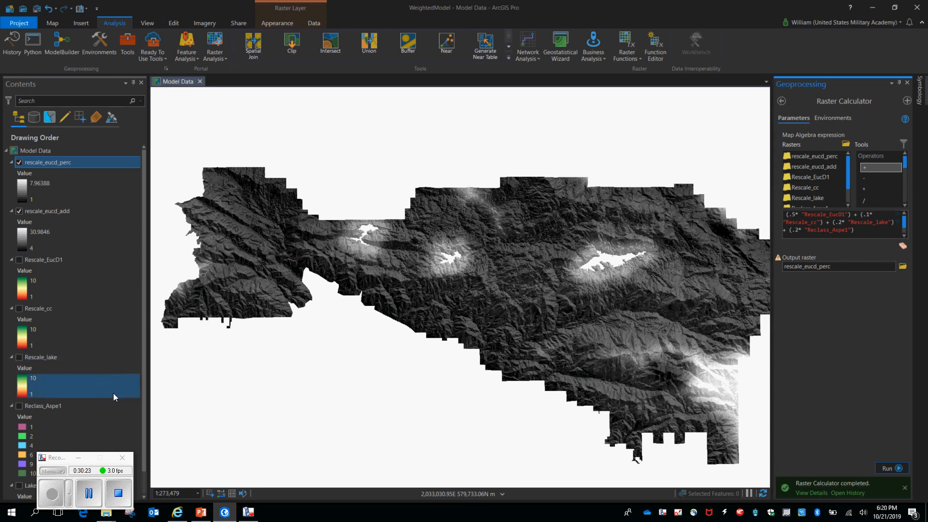
click(20, 163)
click(19, 163)
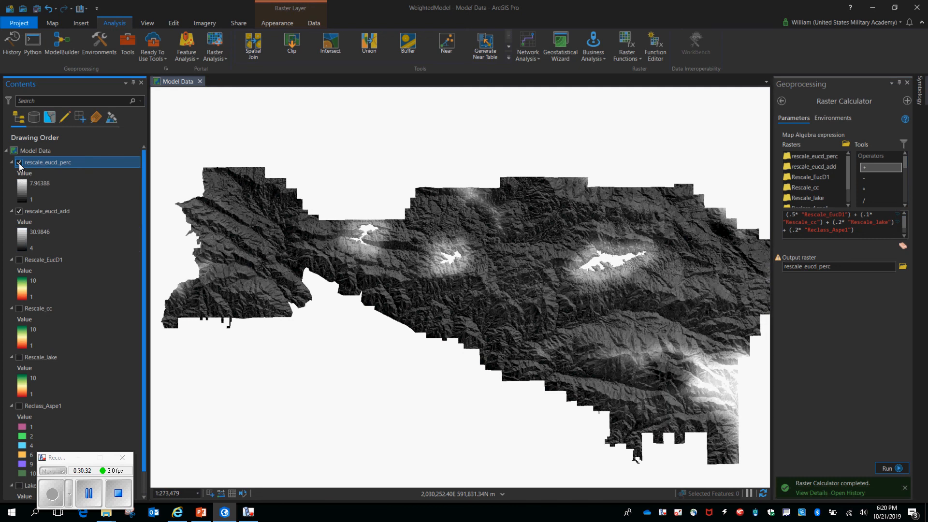
click(19, 163)
click(20, 164)
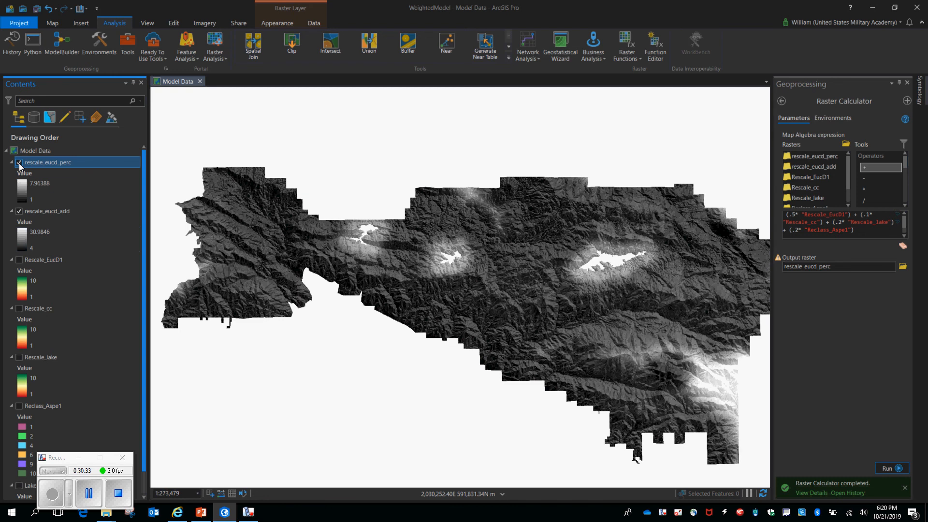